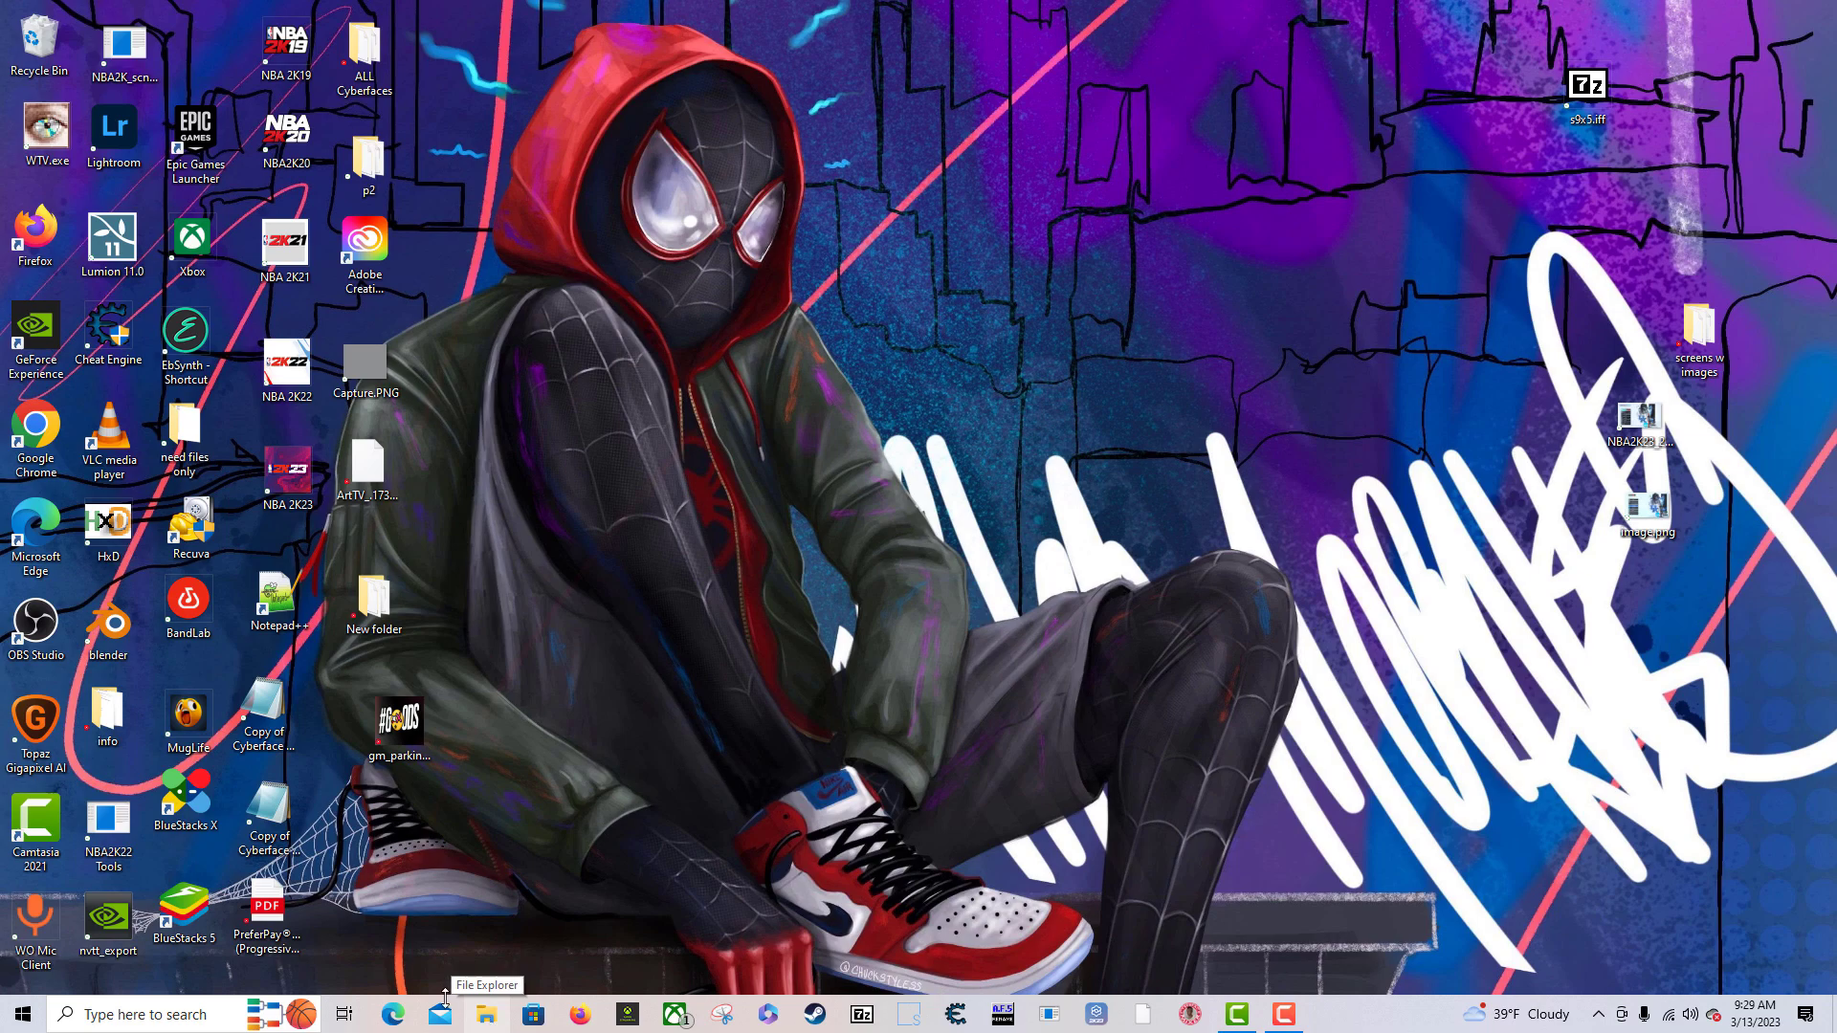
- Open File Explorer maximized on D:\Steam\steamapps\common\NBA 2K23 and look over its mod folders
left_click(485, 1022)
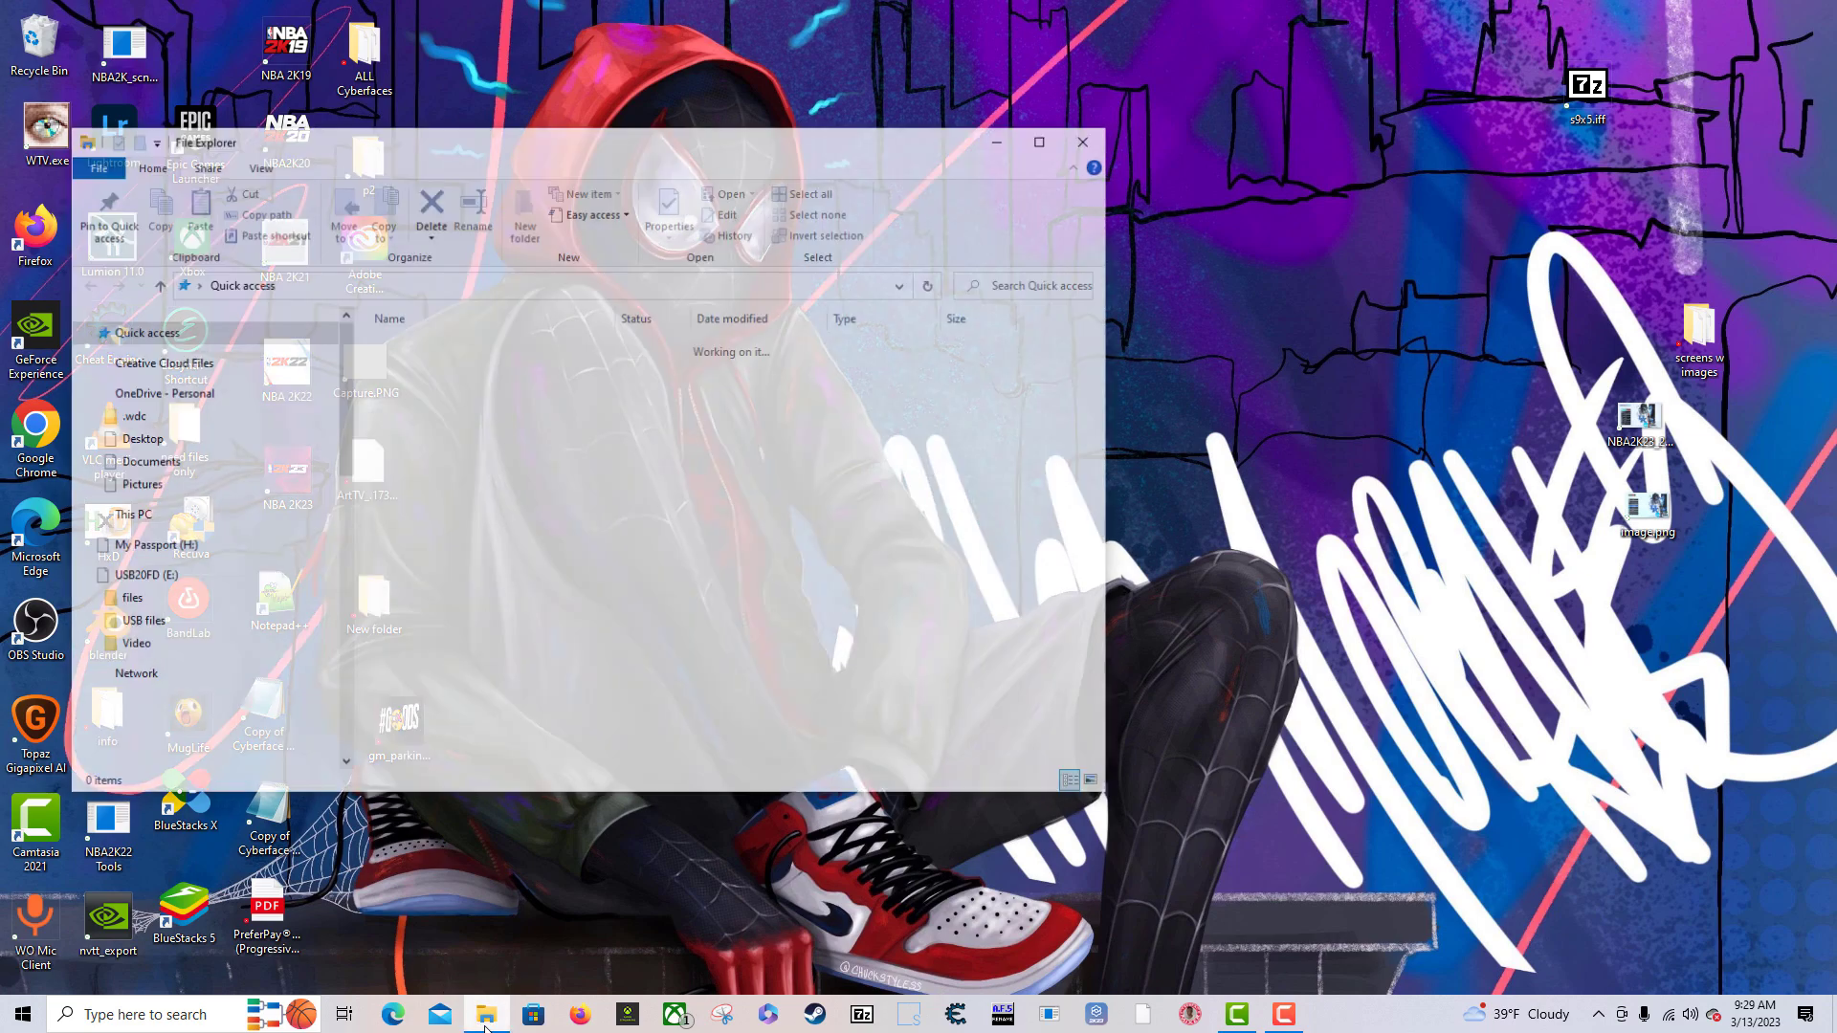
double_click(858, 154)
double_click(356, 260)
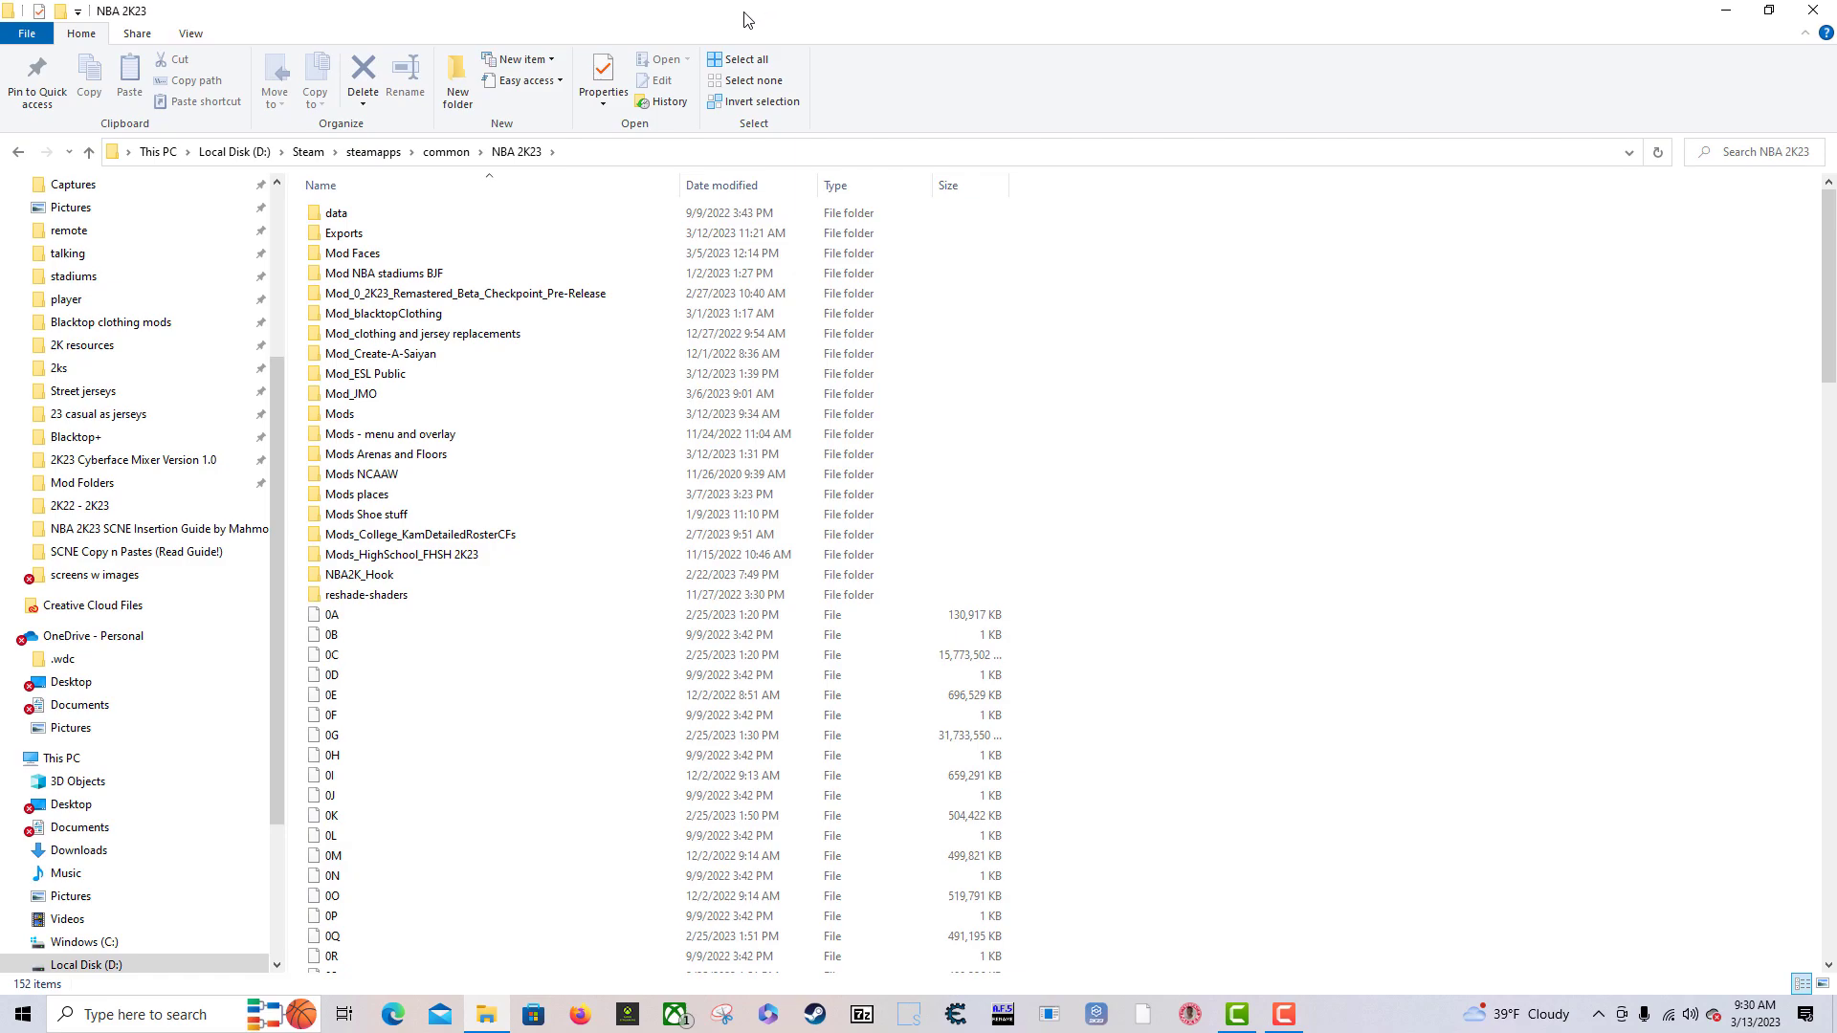
scroll(546, 466, "down", 7)
scroll(554, 483, "down", 20)
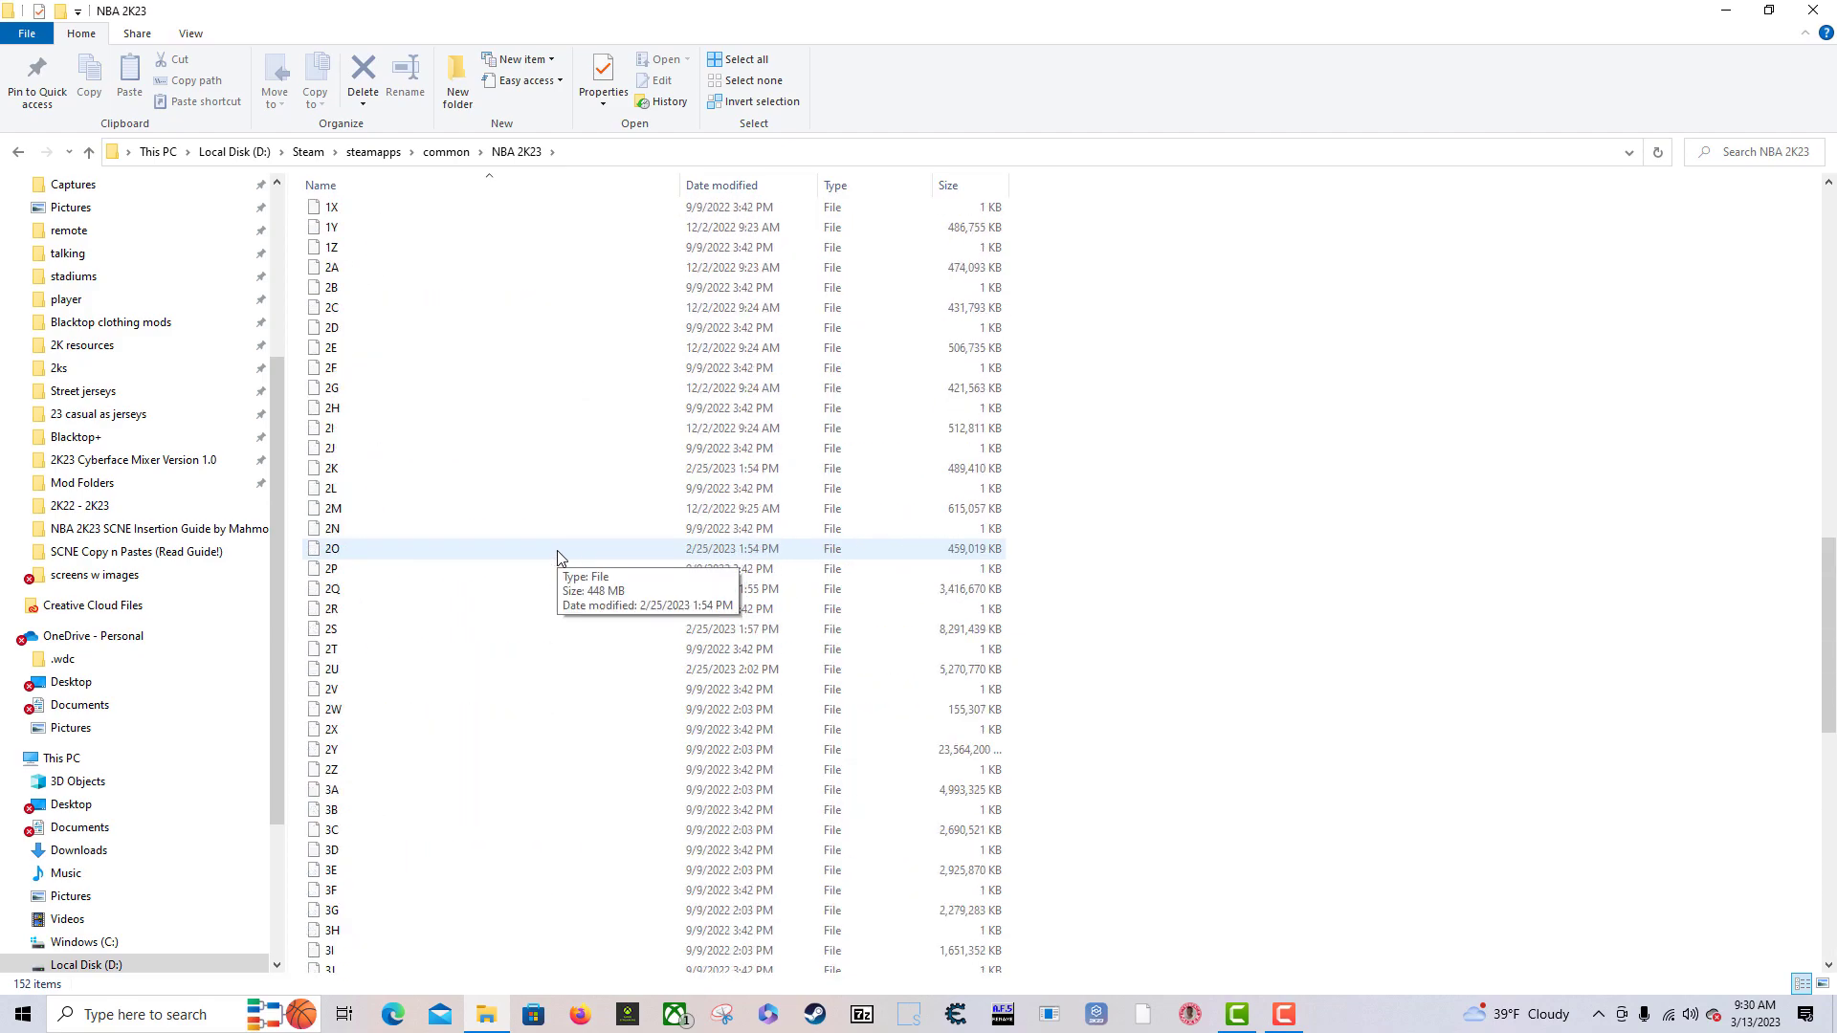
scroll(557, 551, "up", 20)
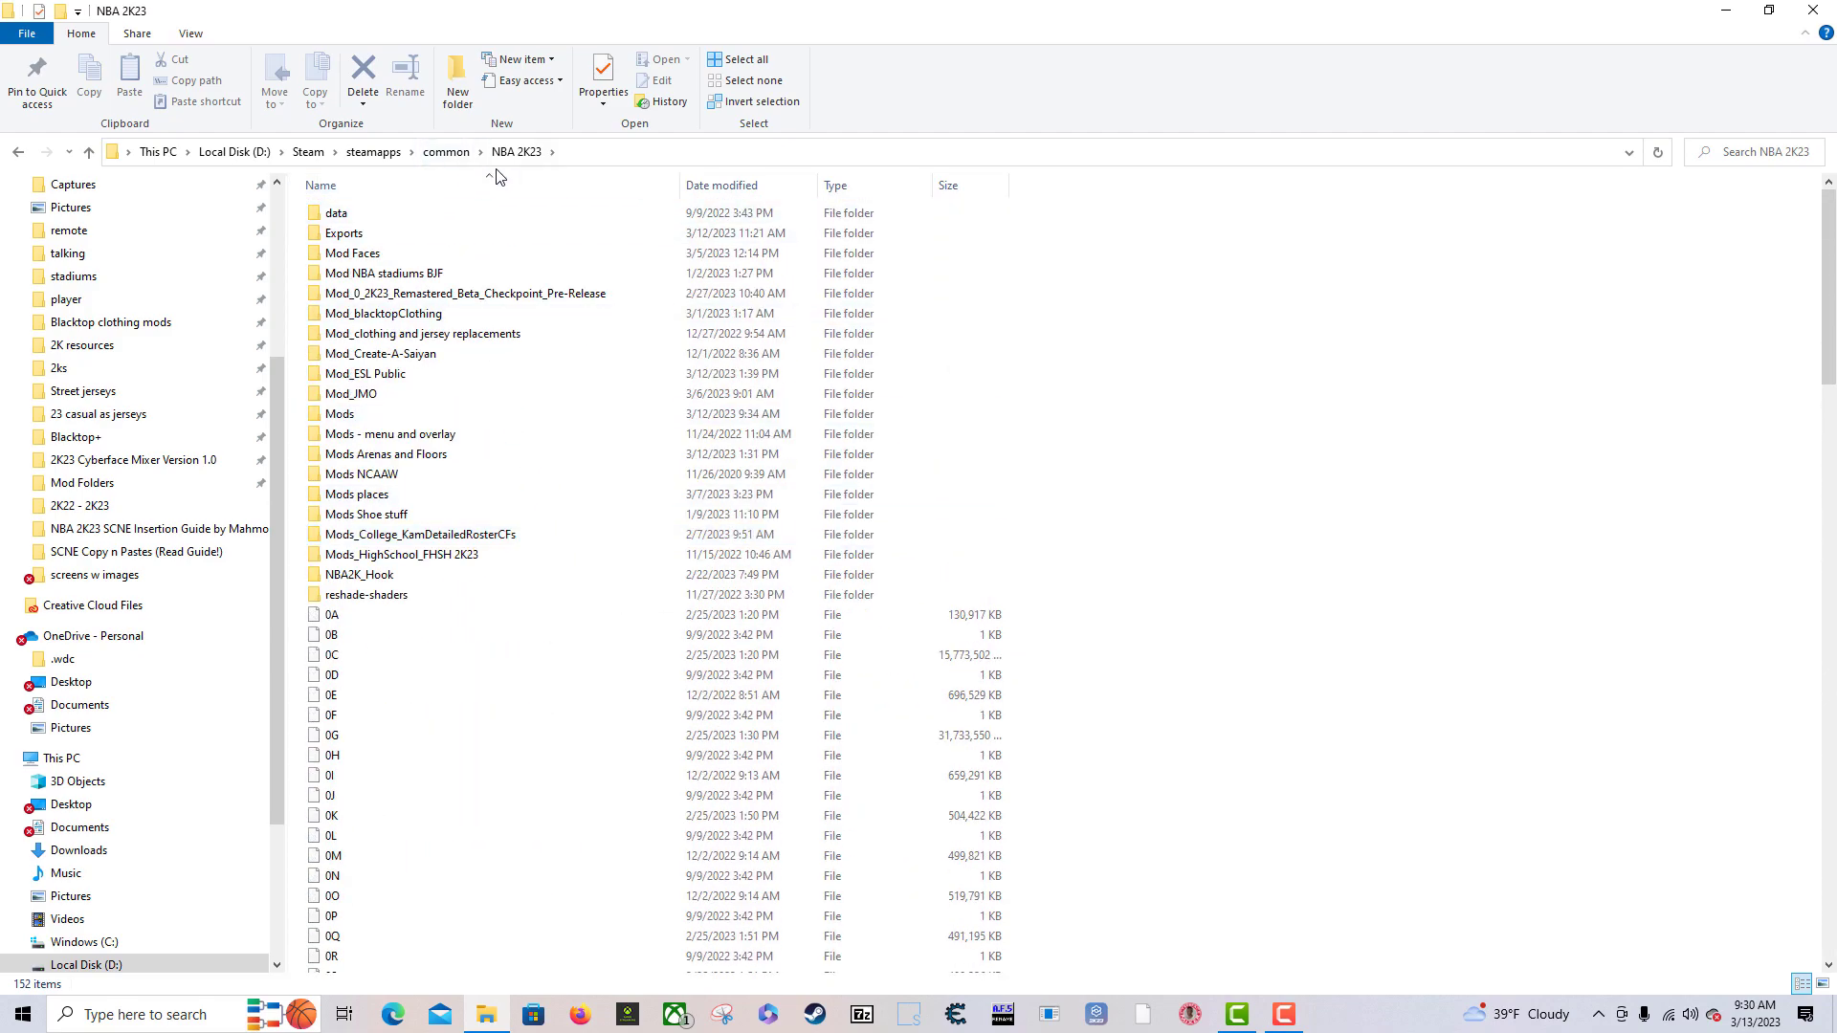
- Open the NBA 2K22 folder and scroll down to its ReShade files
left_click(447, 152)
double_click(349, 335)
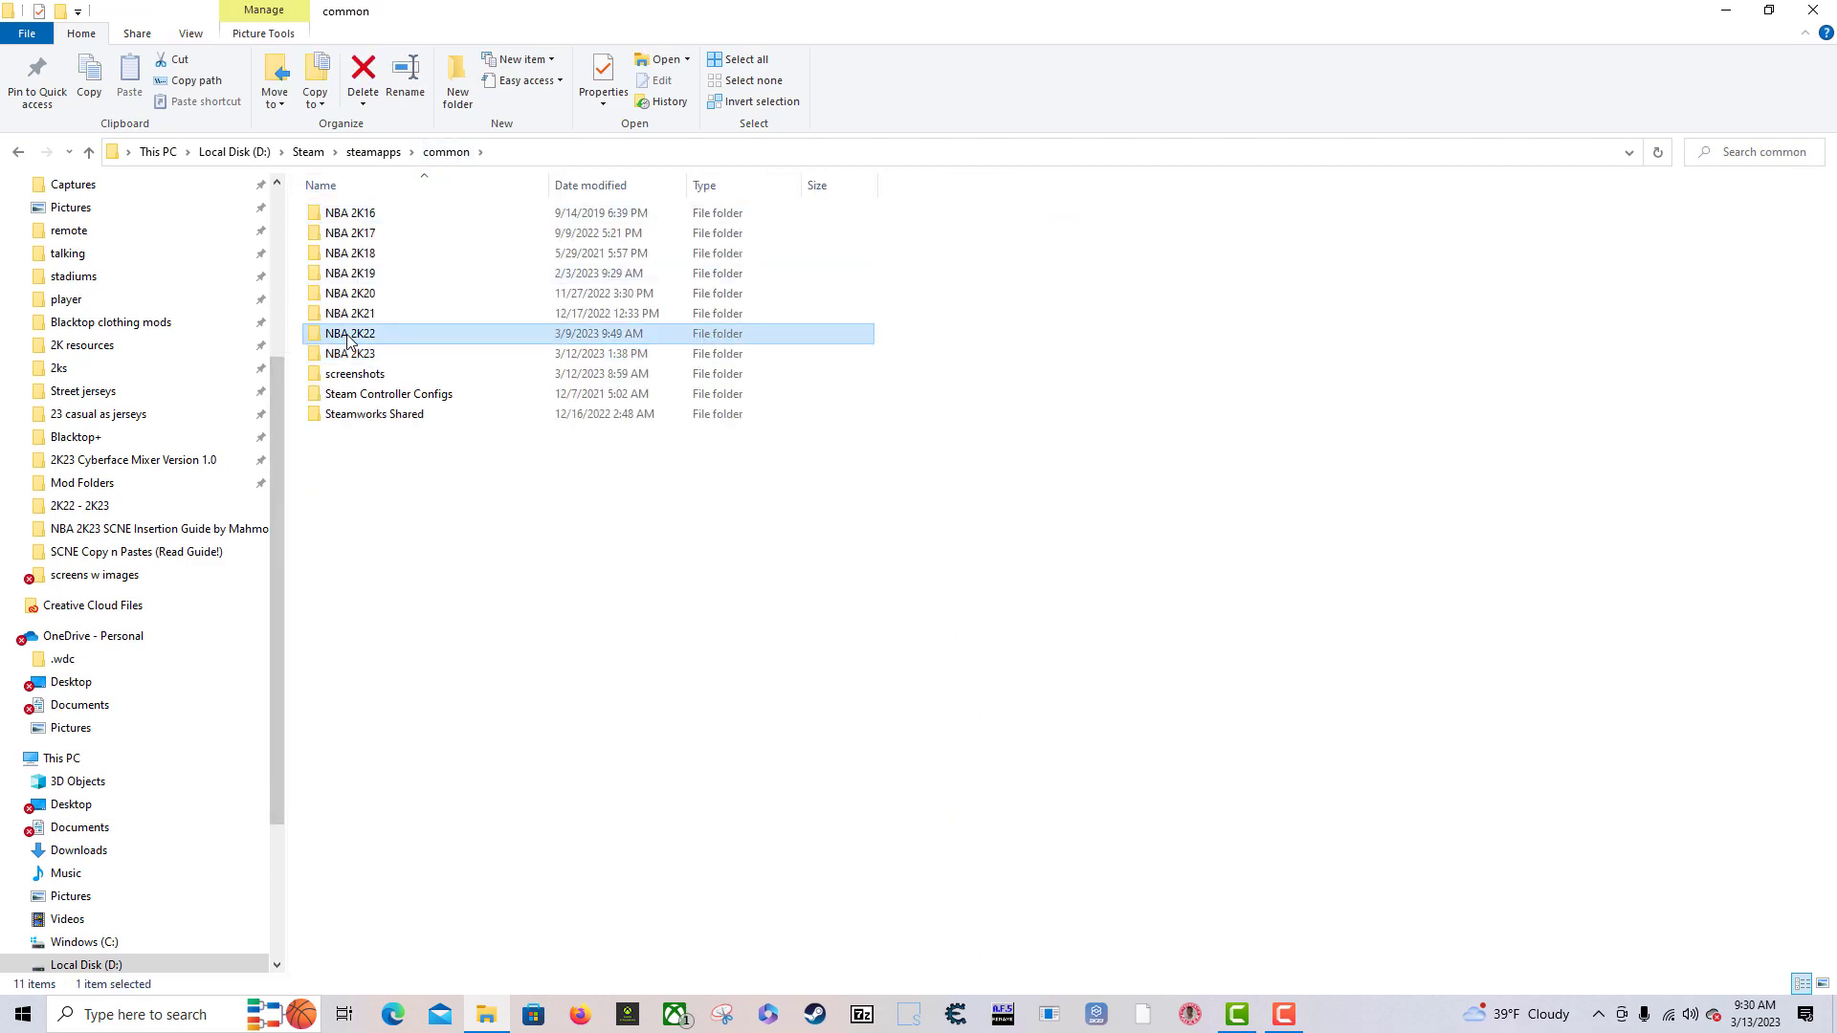
left_click(450, 597)
scroll(636, 727, "down", 20)
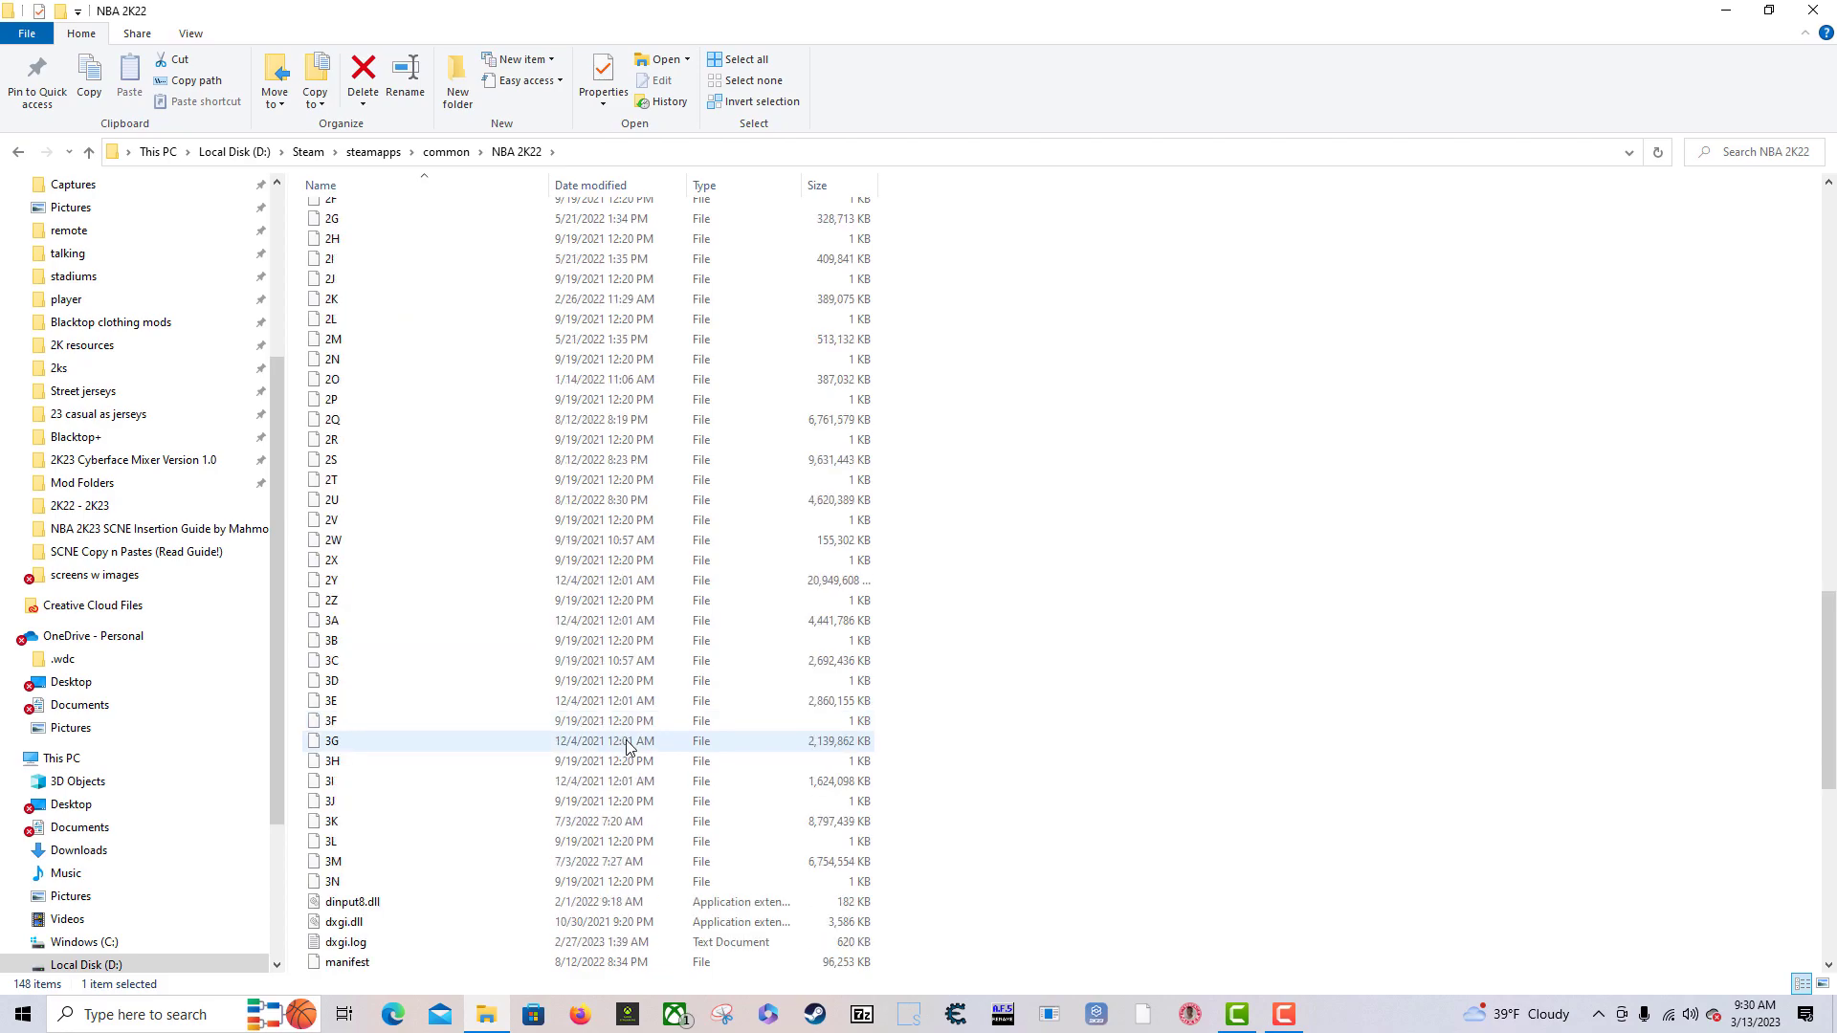
left_click(842, 962)
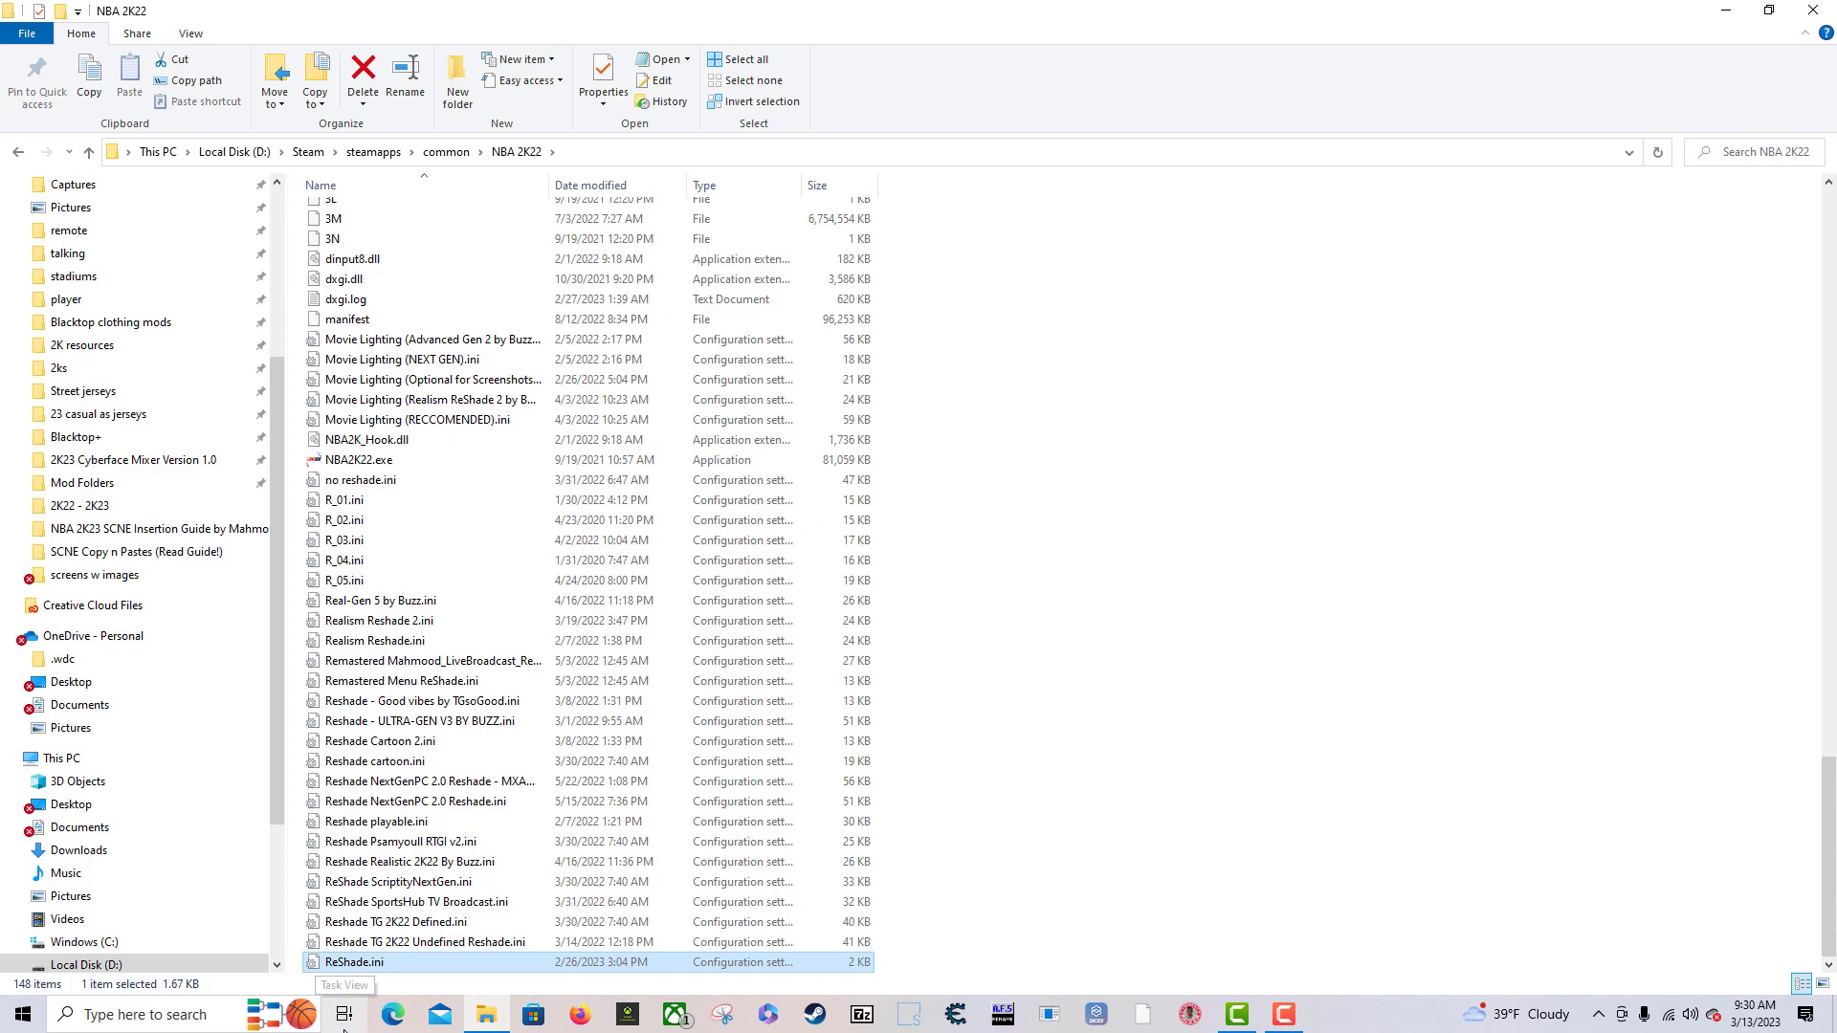
- Copy the five Movie Lighting .ini presets plus NBA2K_Hook.dll, then return to common
left_click_drag(970, 948, 357, 609)
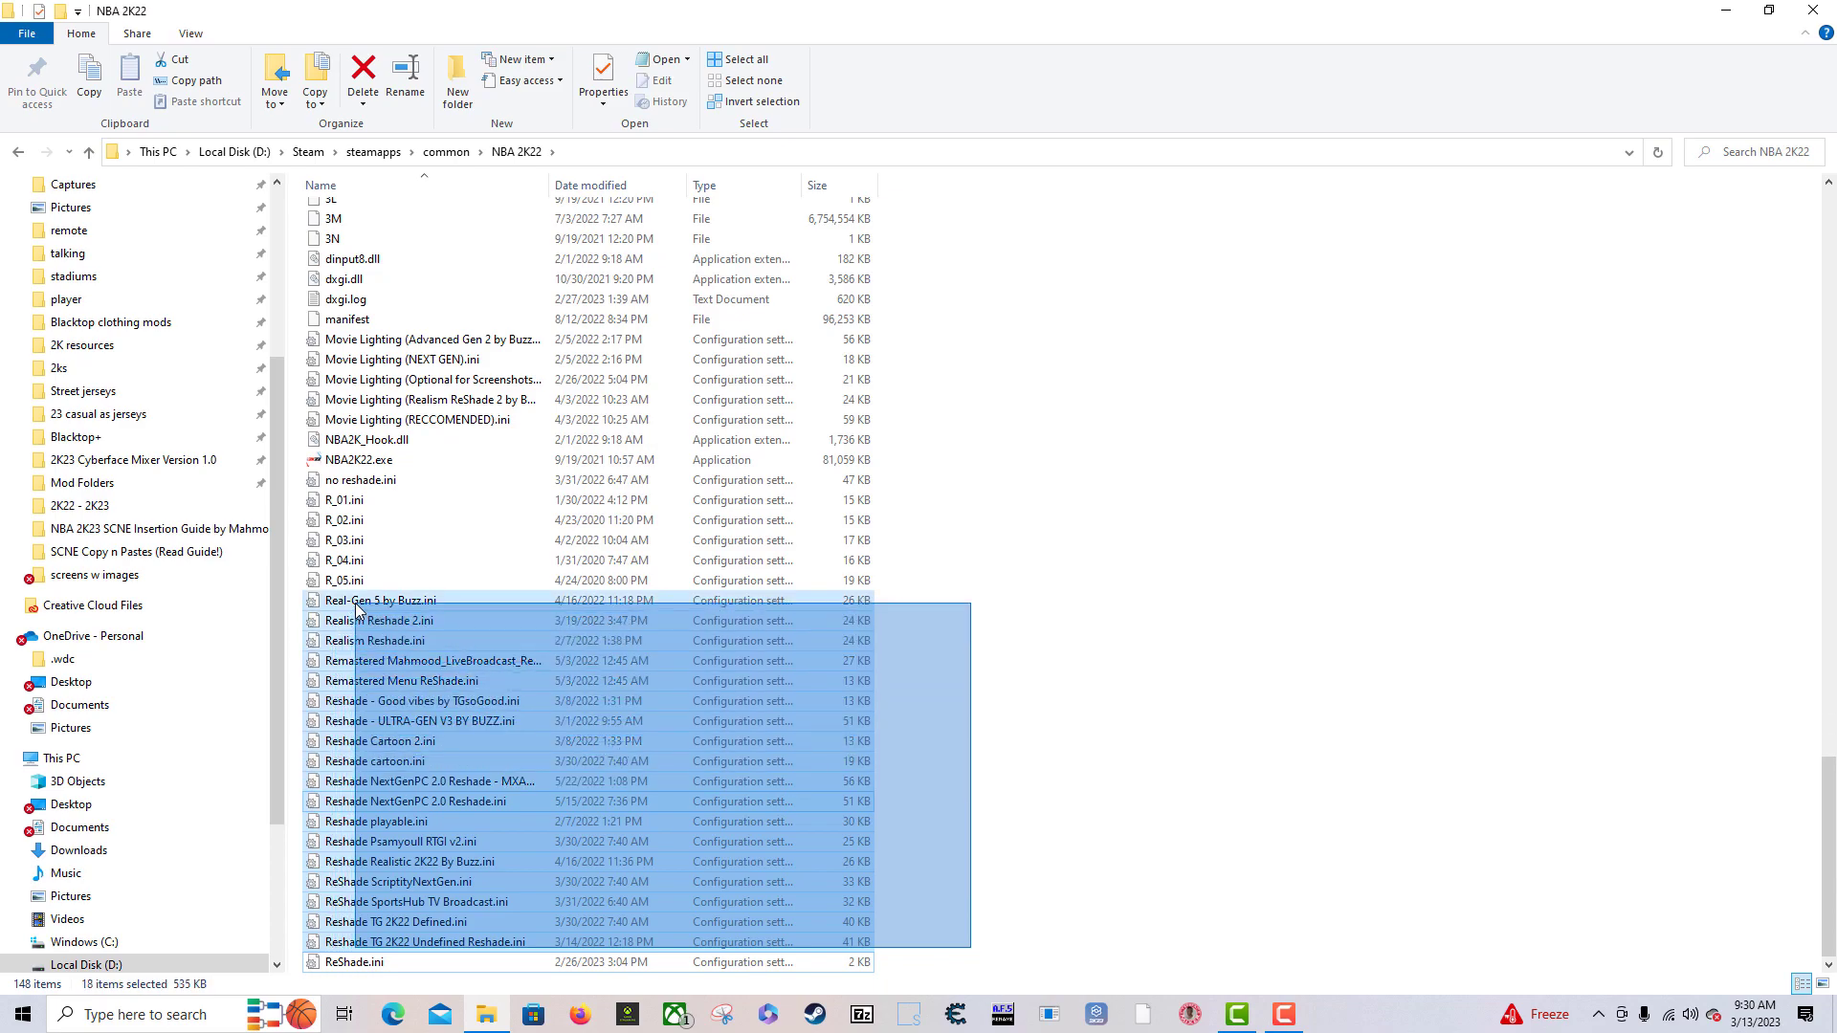
left_click_drag(357, 609, 342, 492)
left_click_drag(979, 451, 470, 336)
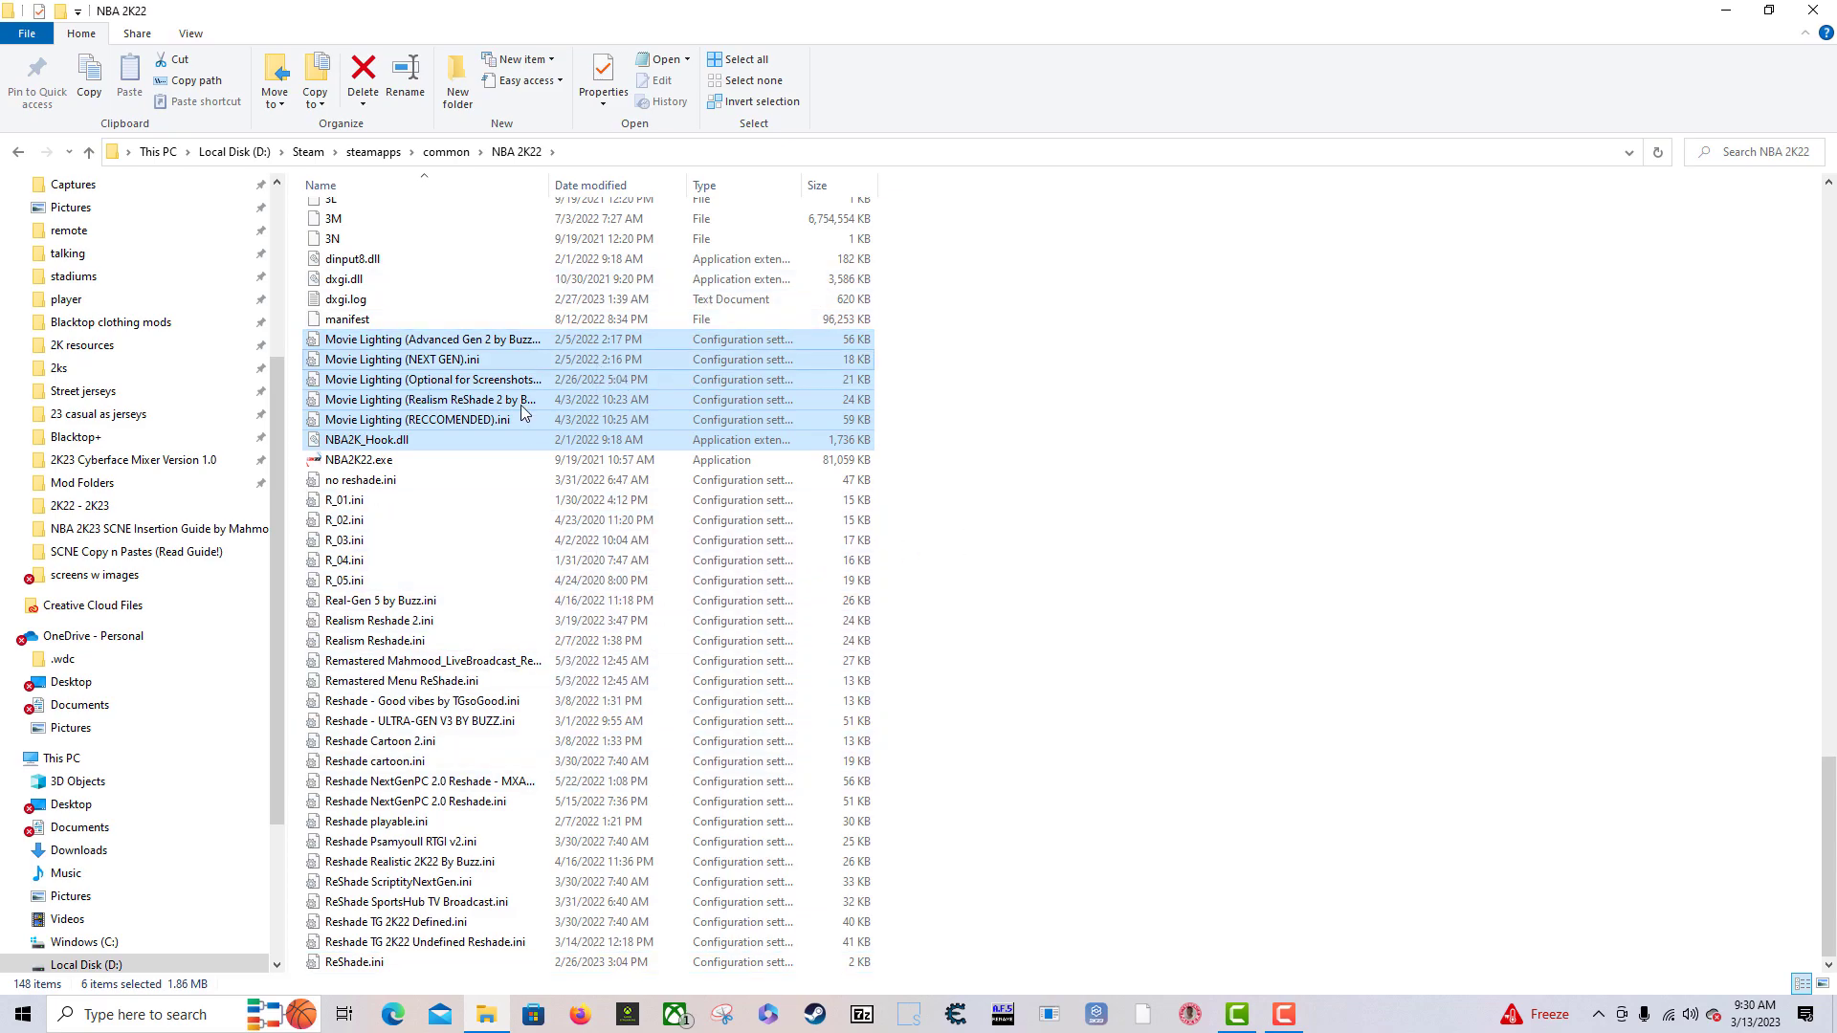
right_click(595, 363)
left_click(655, 560)
left_click(446, 151)
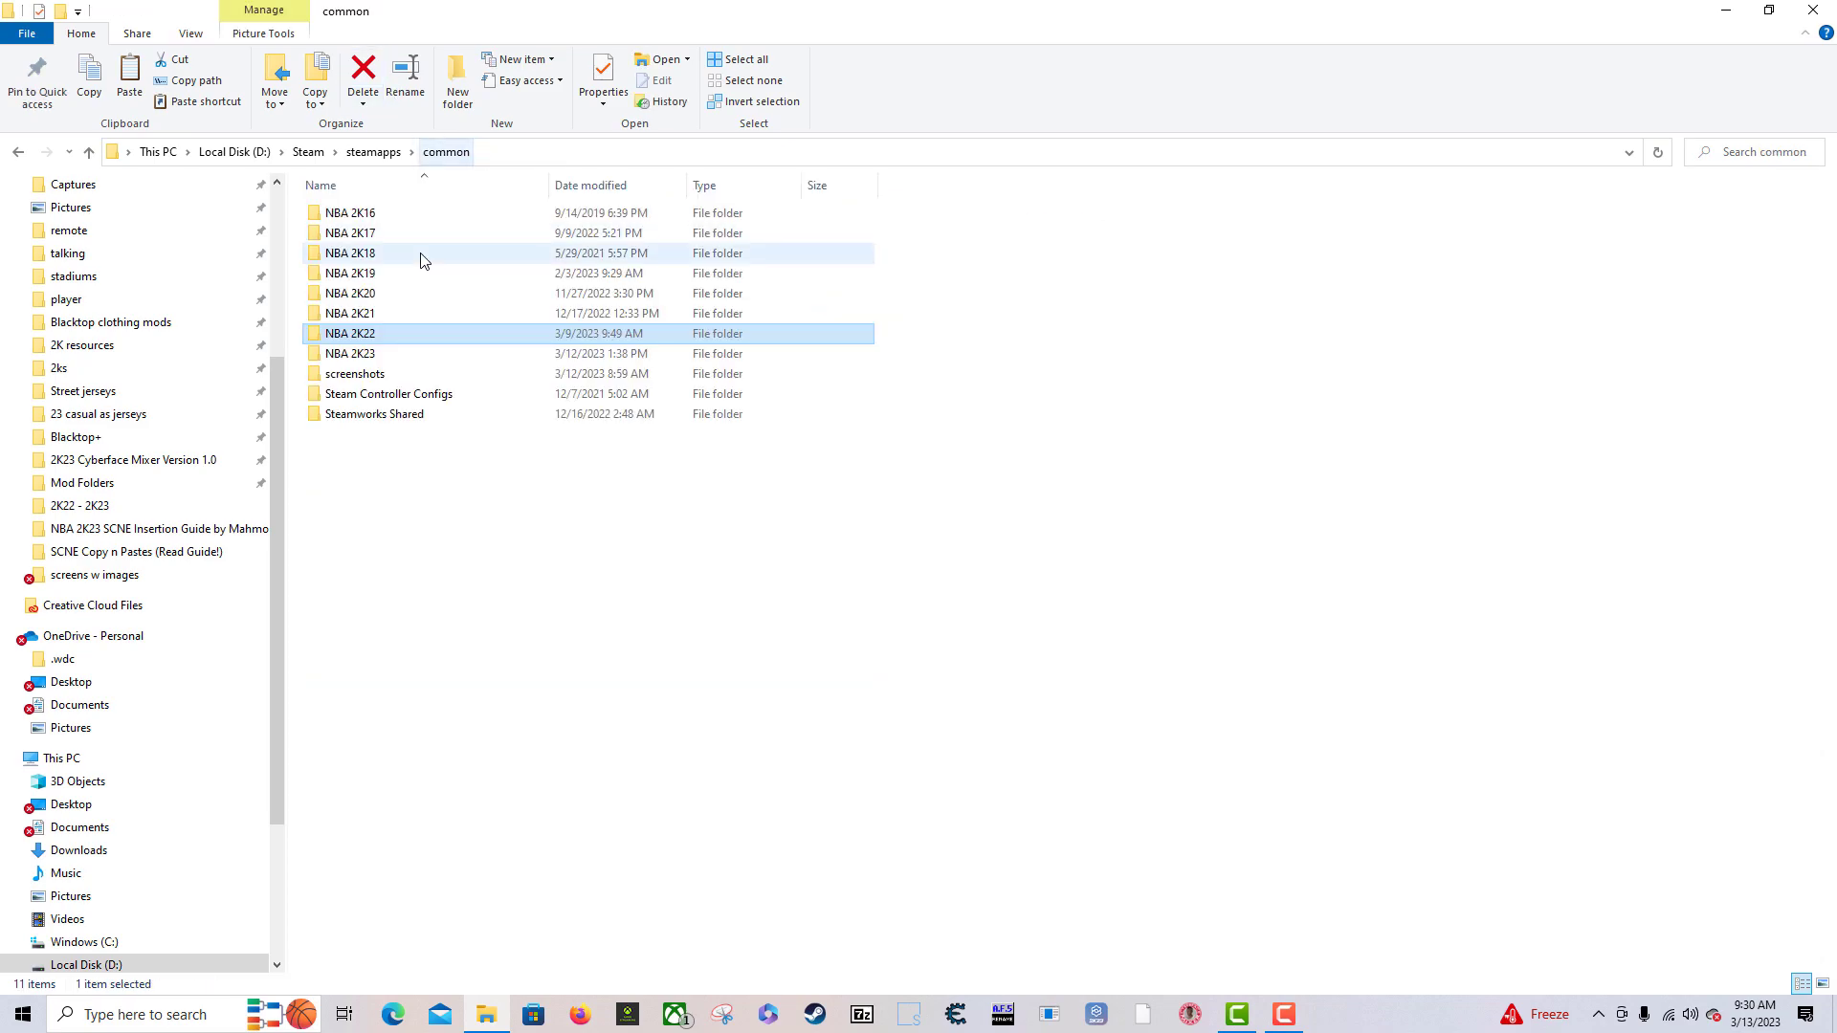
- Open the NBA 2K23 folder and scroll through its contents
double_click(361, 355)
scroll(492, 635, "down", 5)
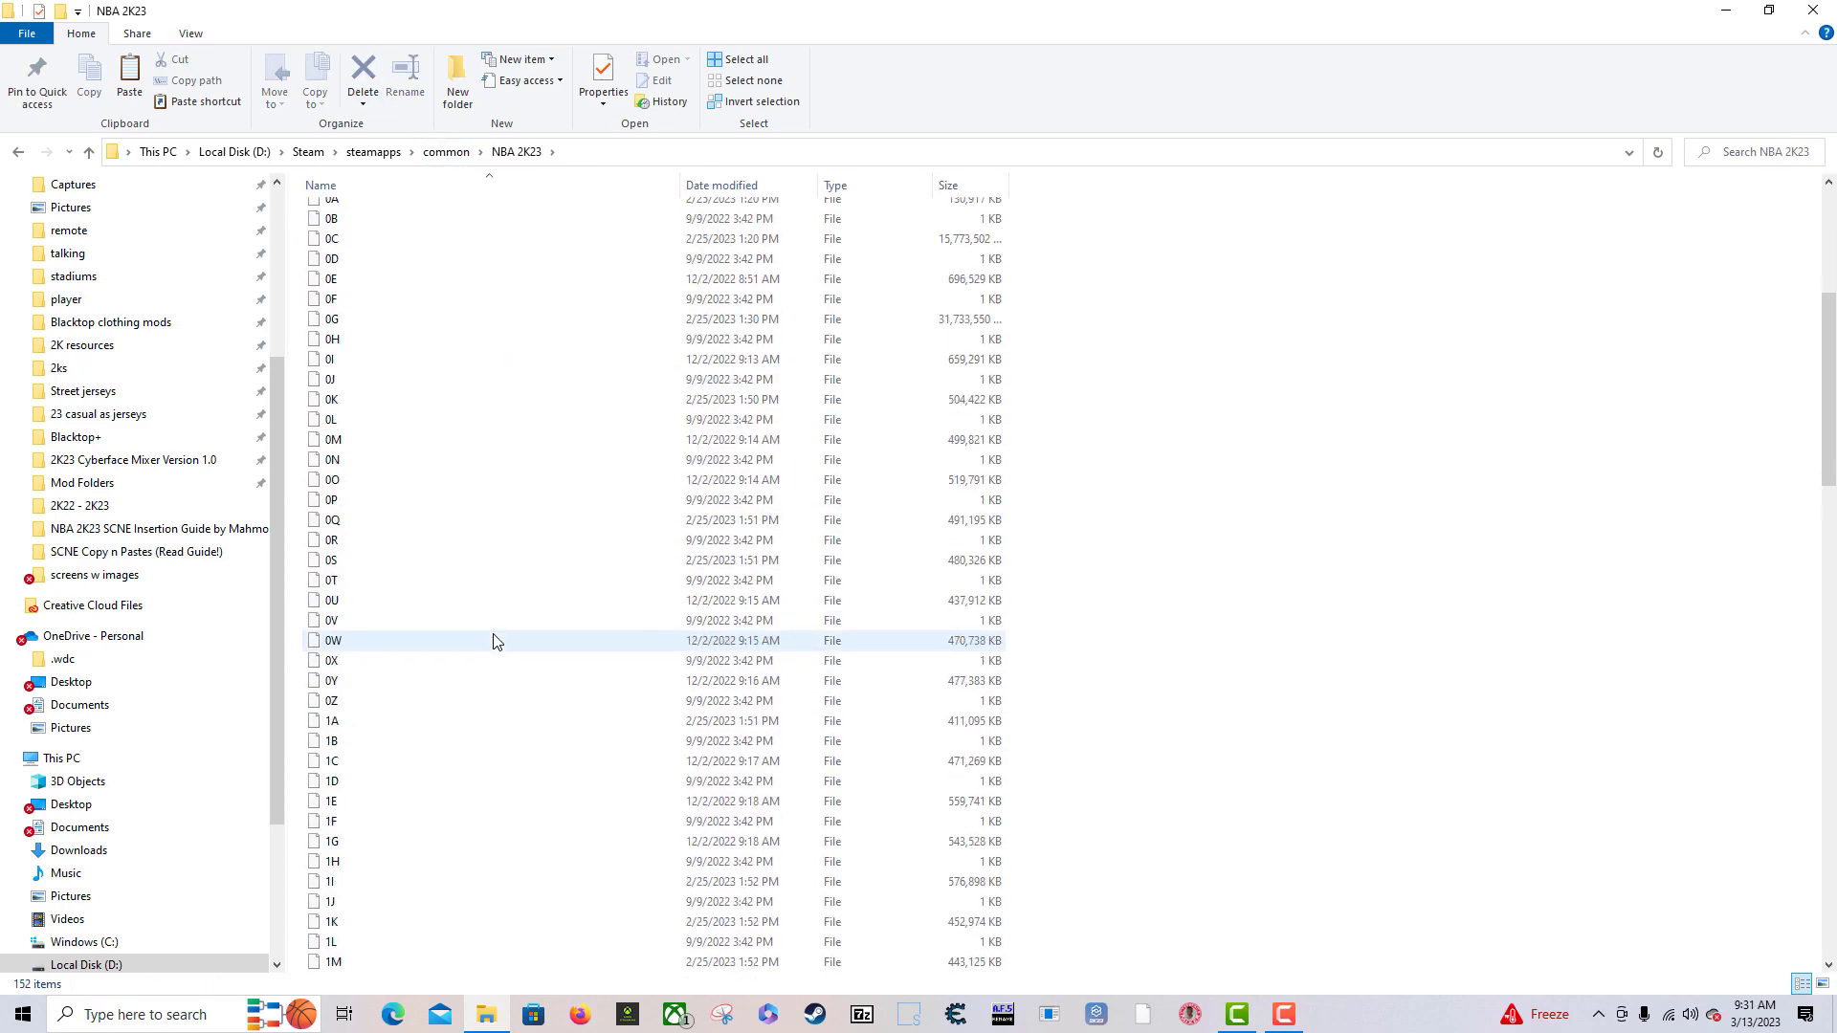
scroll(504, 612, "up", 5)
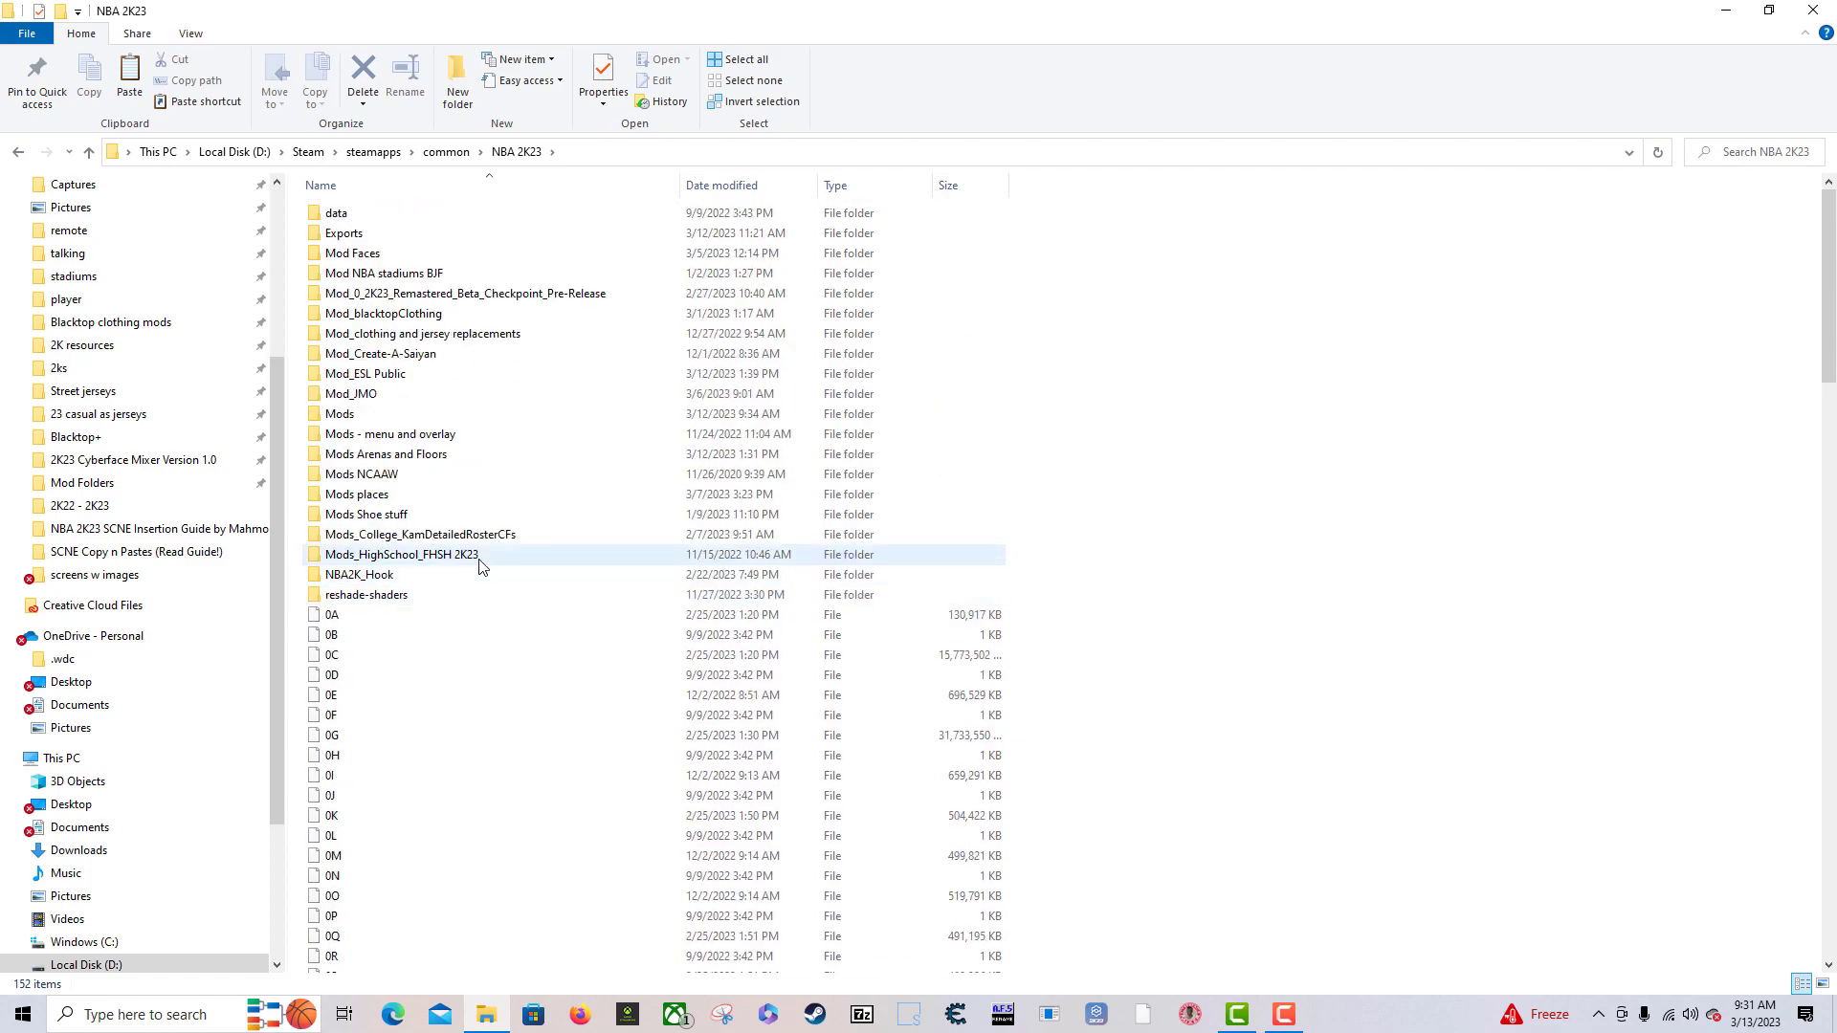
scroll(479, 566, "down", 20)
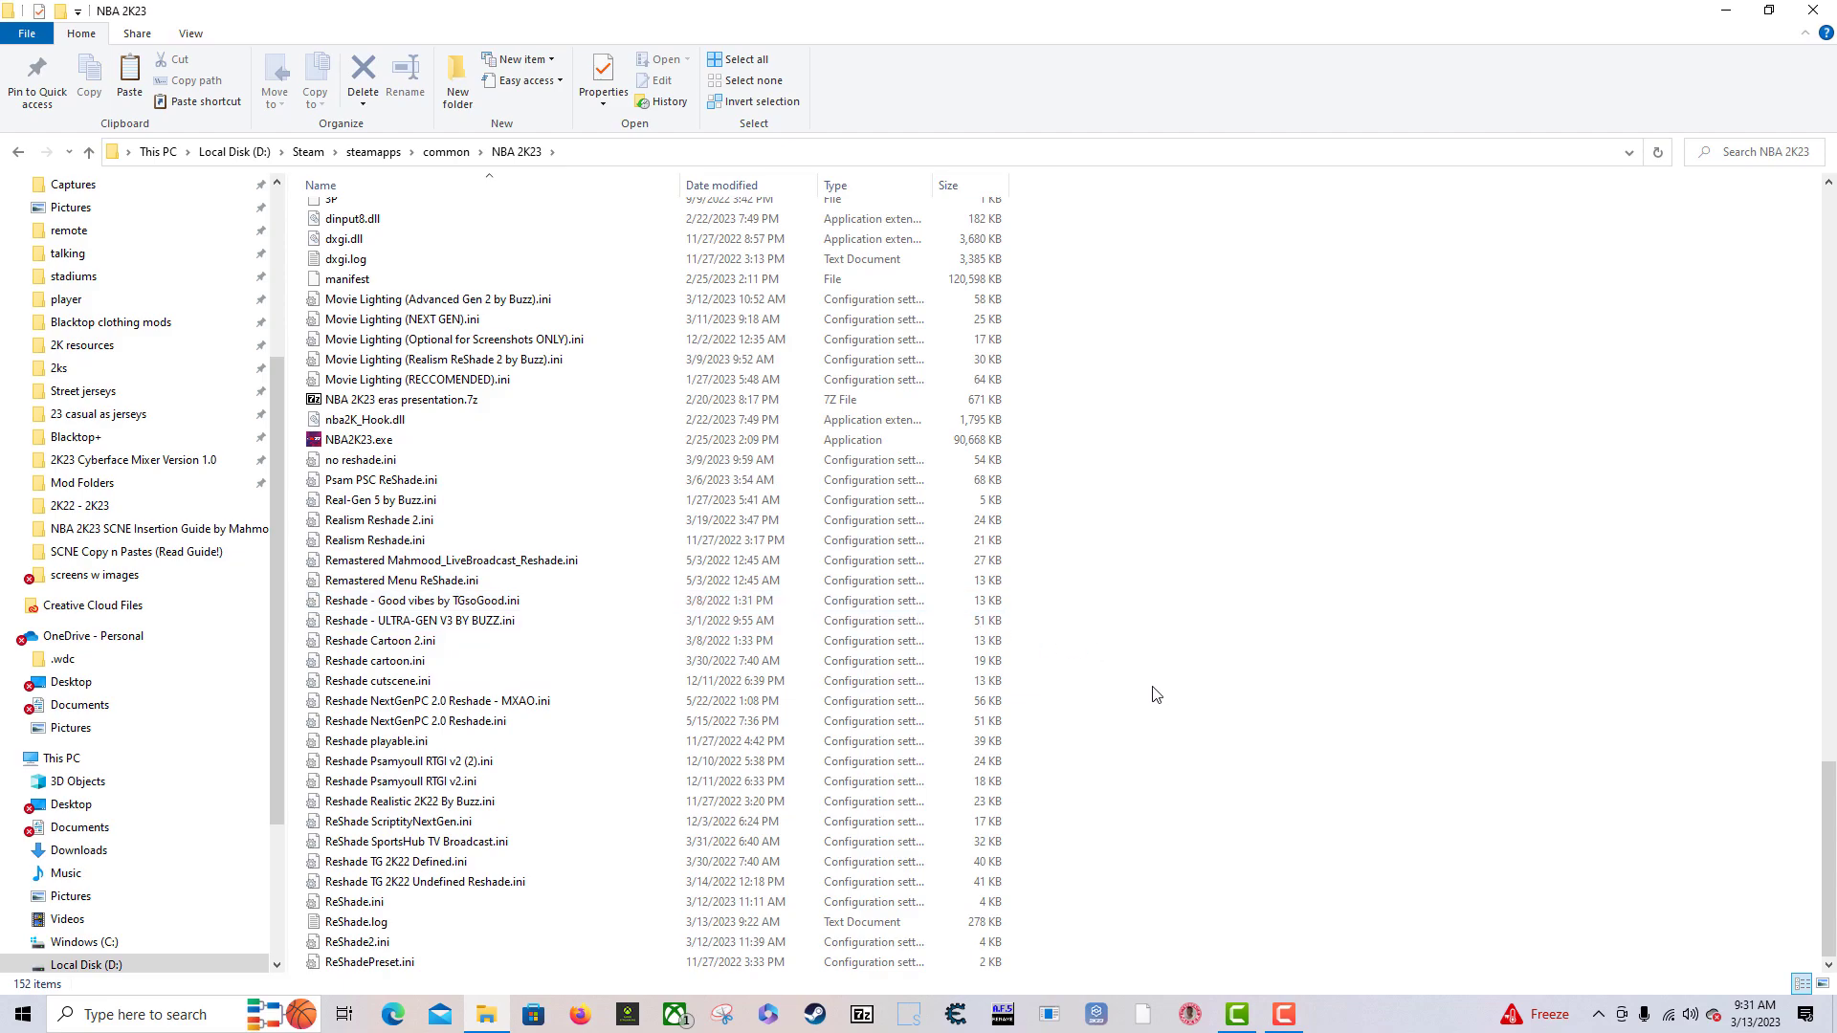
- Paste the six copied files, dismiss the Replace or Skip prompt, and select the Movie Lighting presets
right_click(1140, 490)
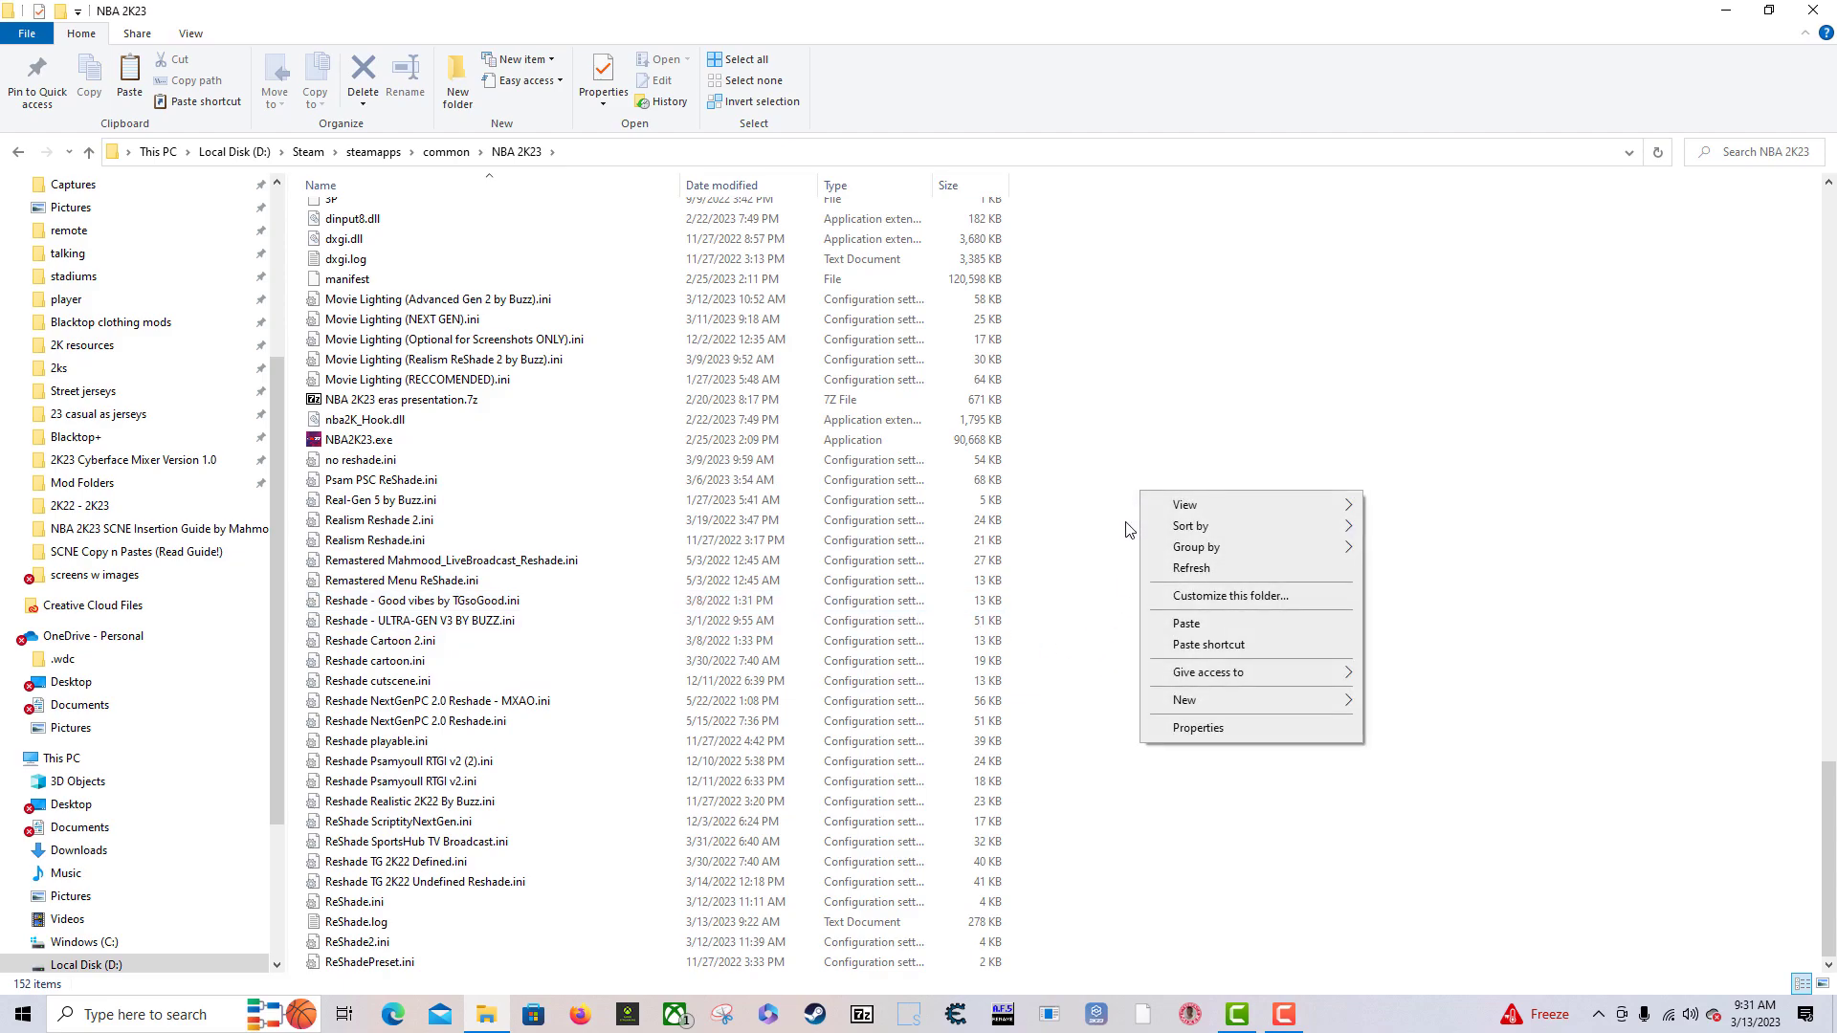
left_click(1185, 624)
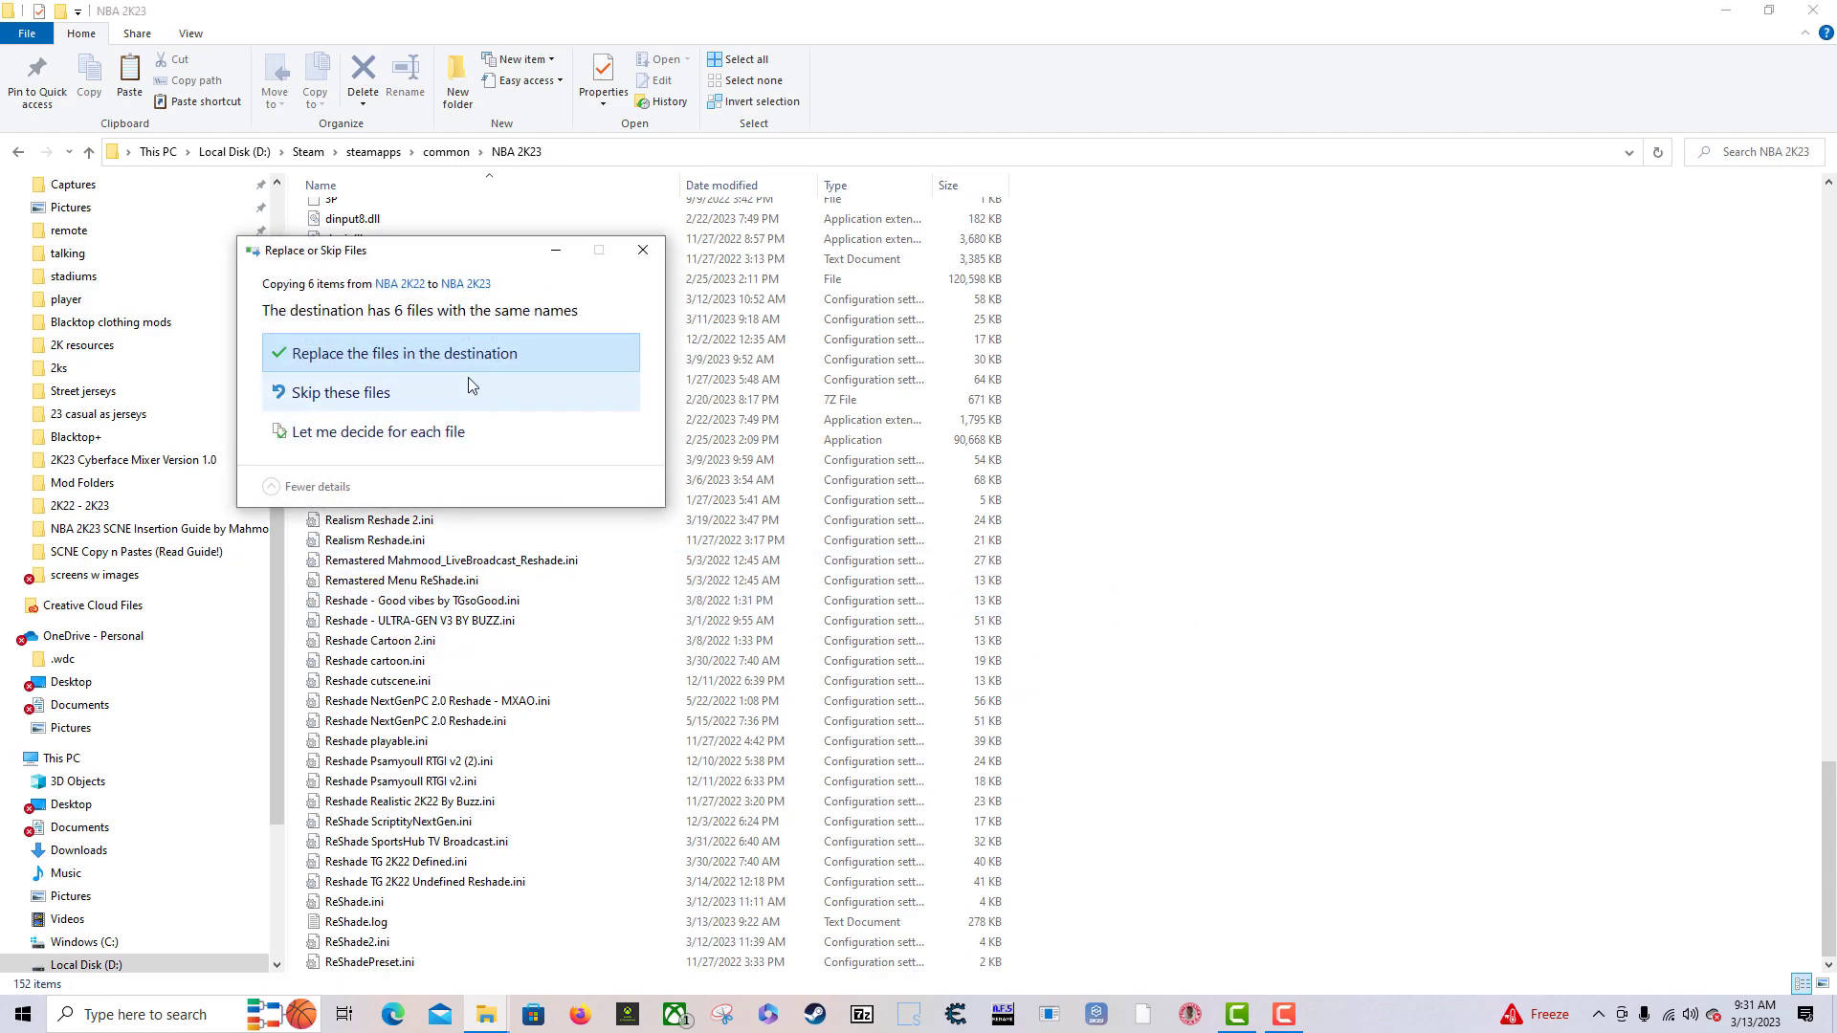
left_click(643, 249)
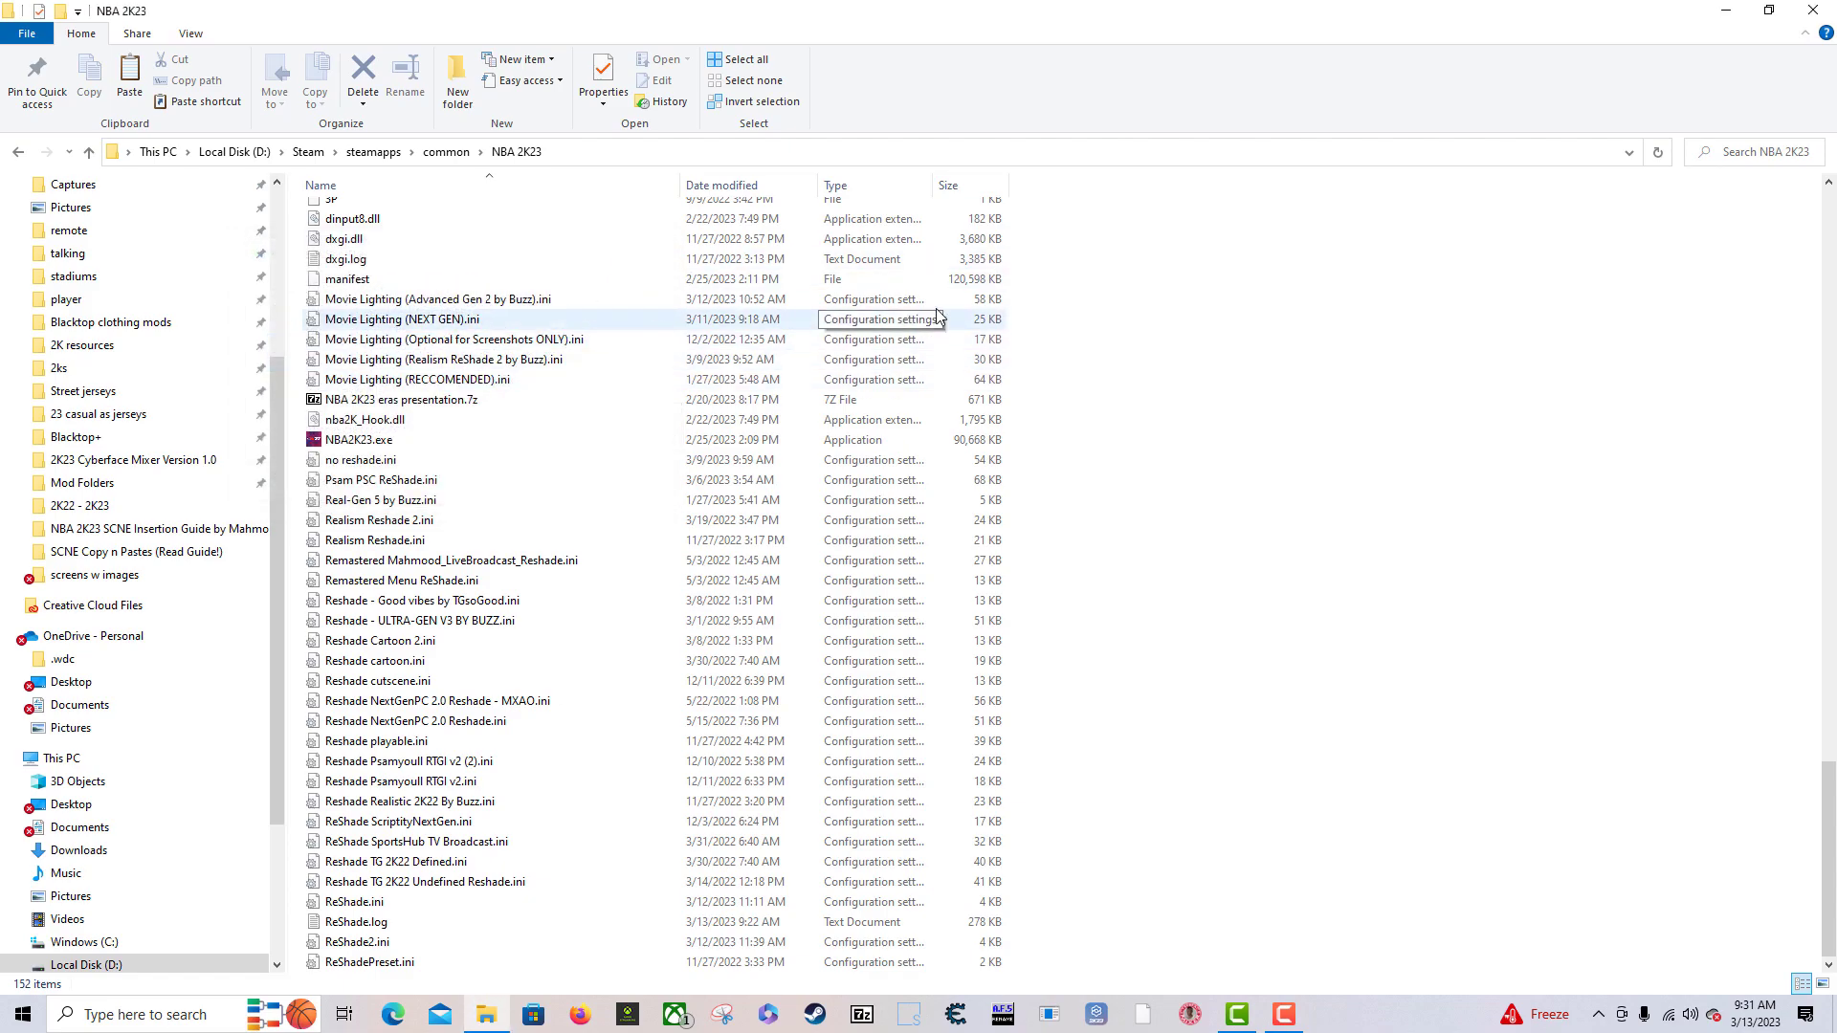
left_click_drag(1098, 294, 504, 396)
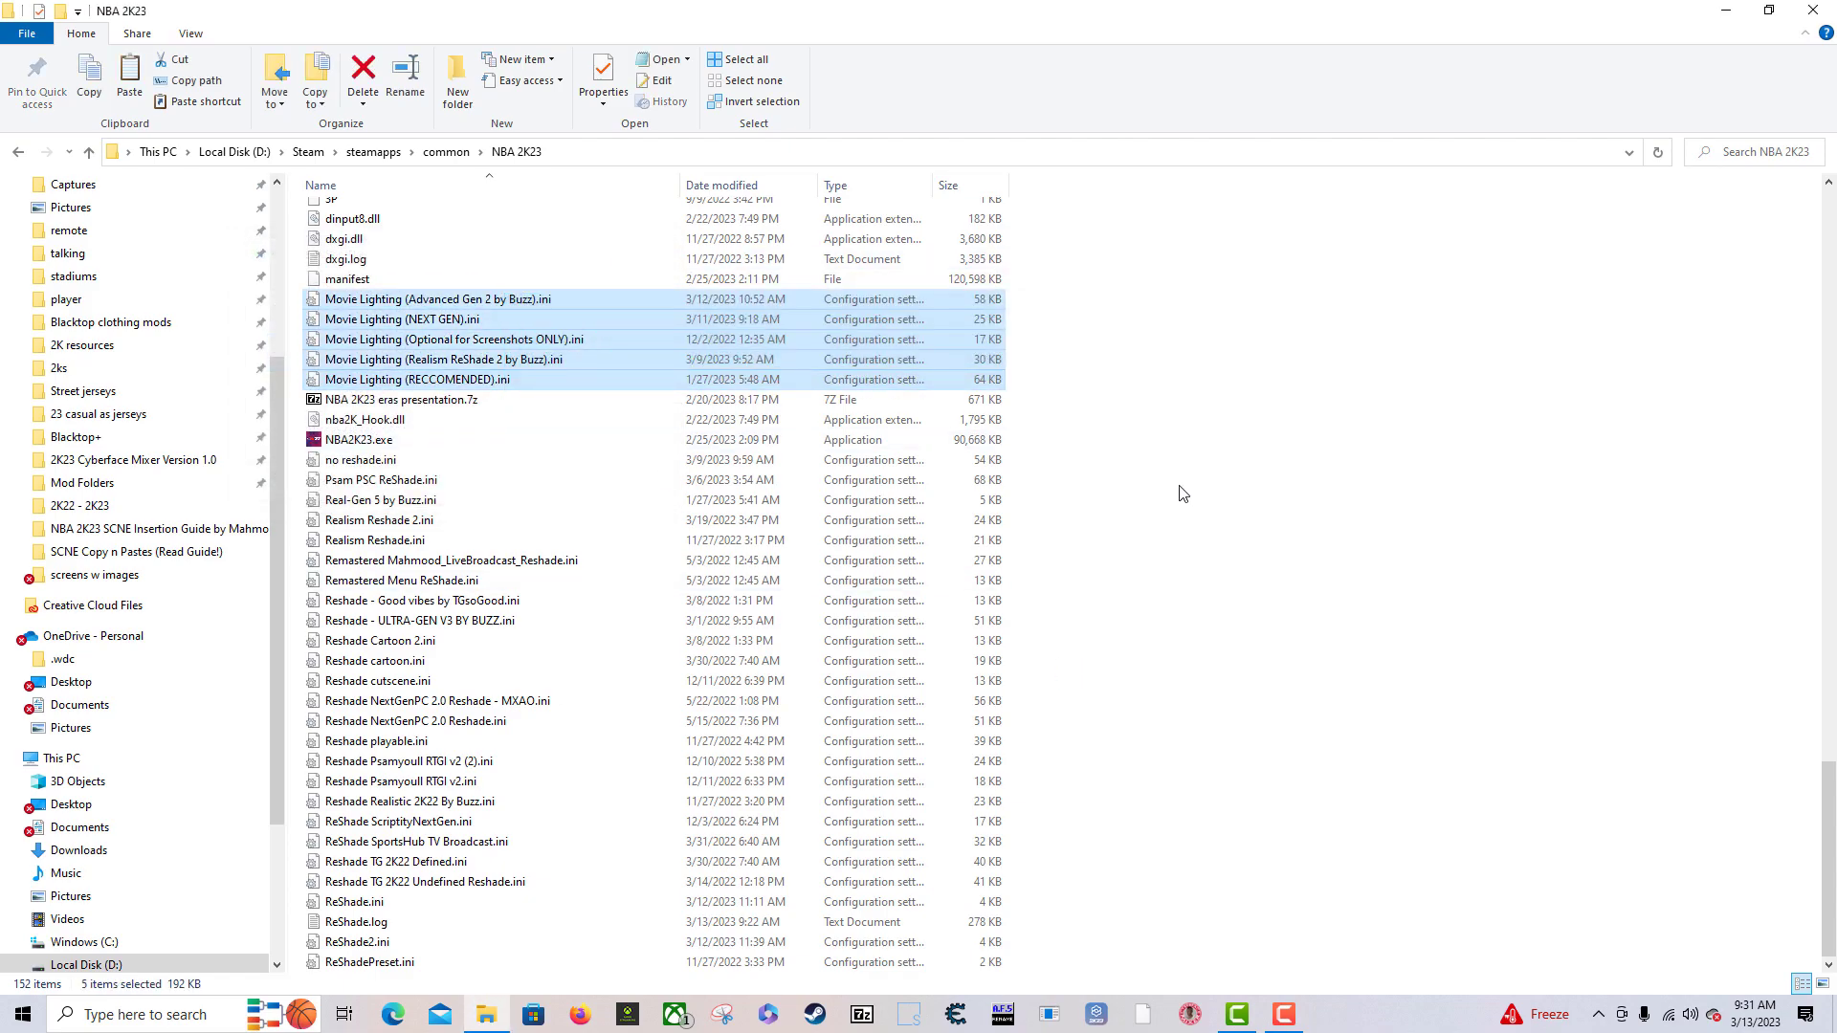
left_click_drag(1164, 504, 403, 886)
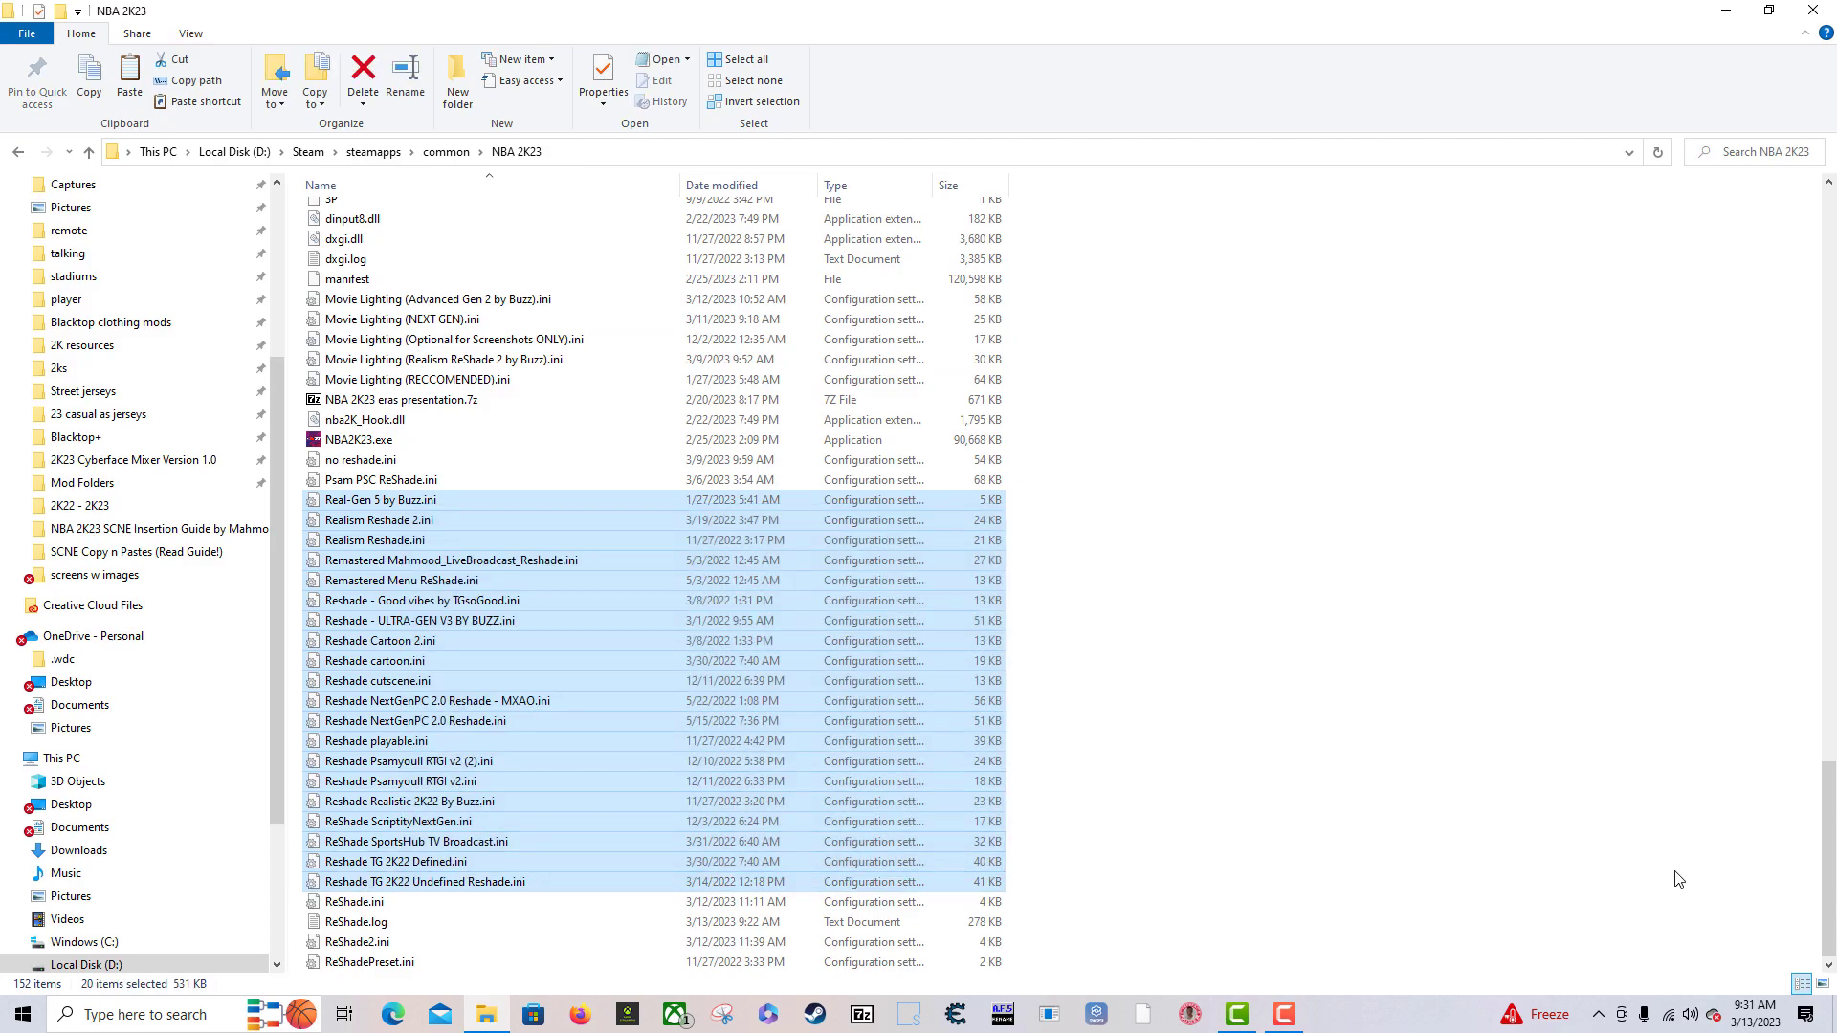
- Launch NBA 2K23 from its desktop shortcut, restore Explorer and close the Steam friends window
left_click(1726, 10)
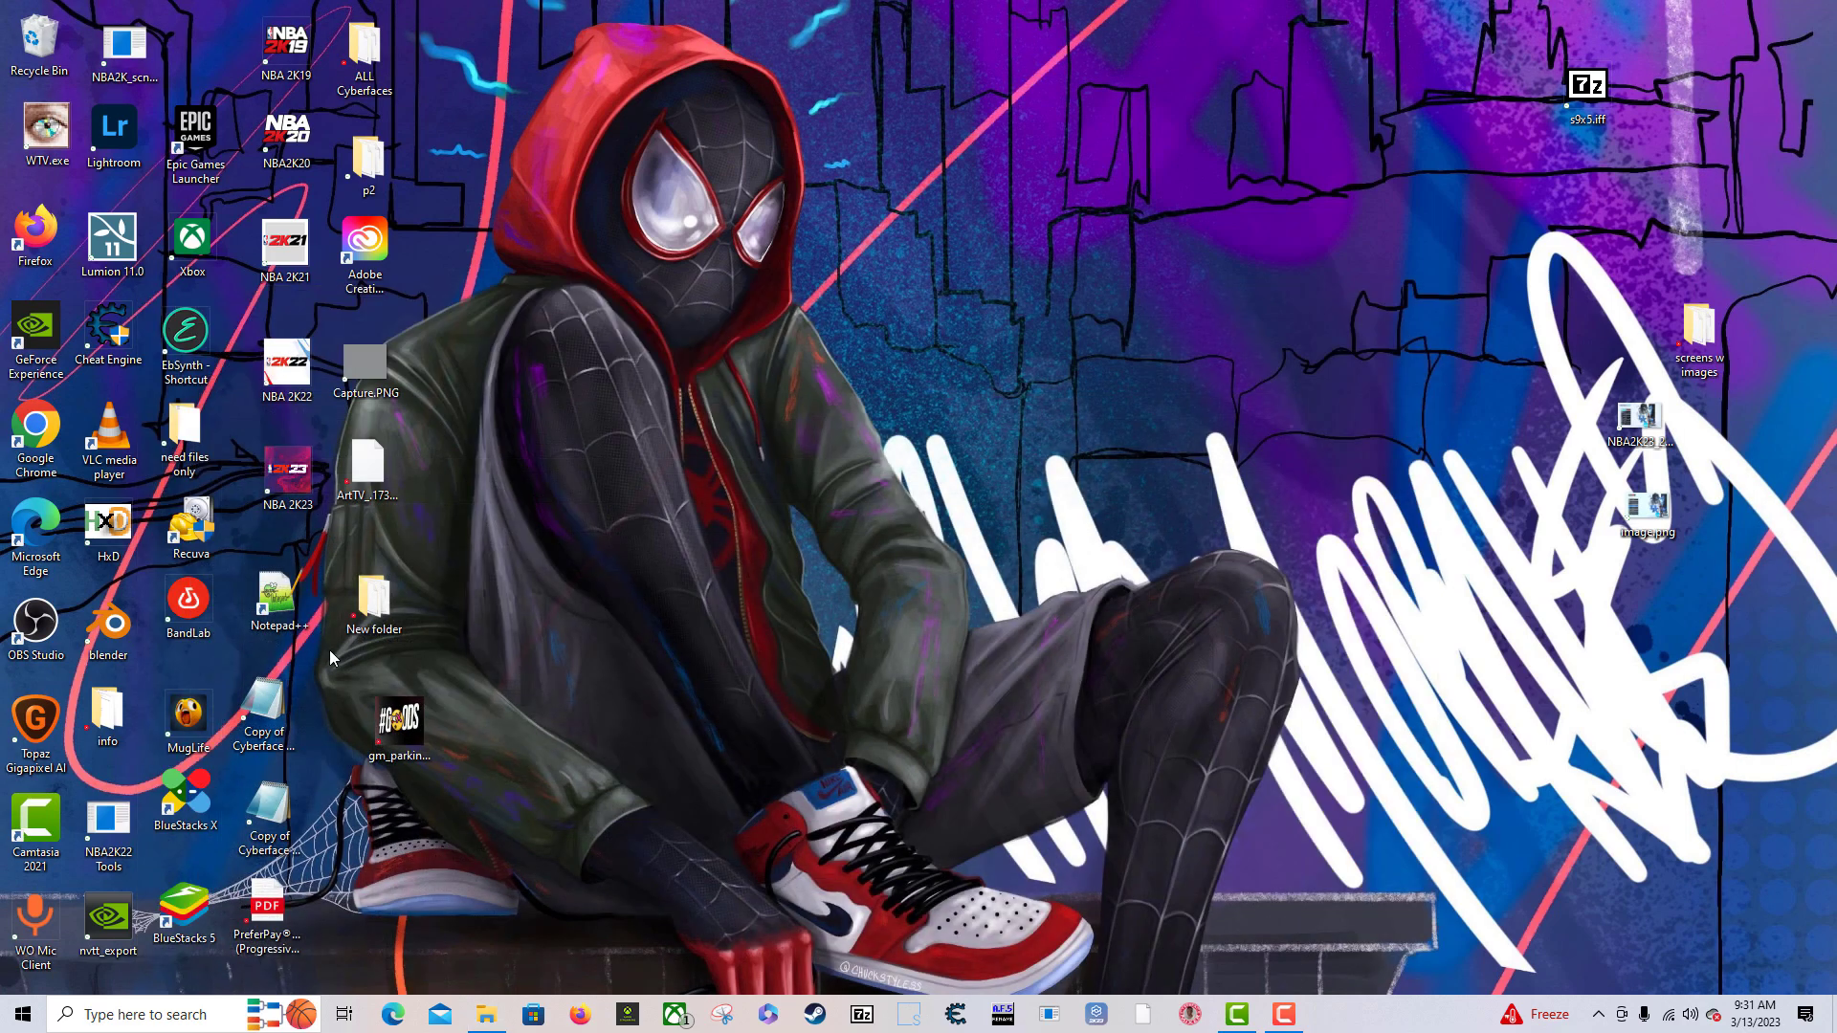
left_click(293, 478)
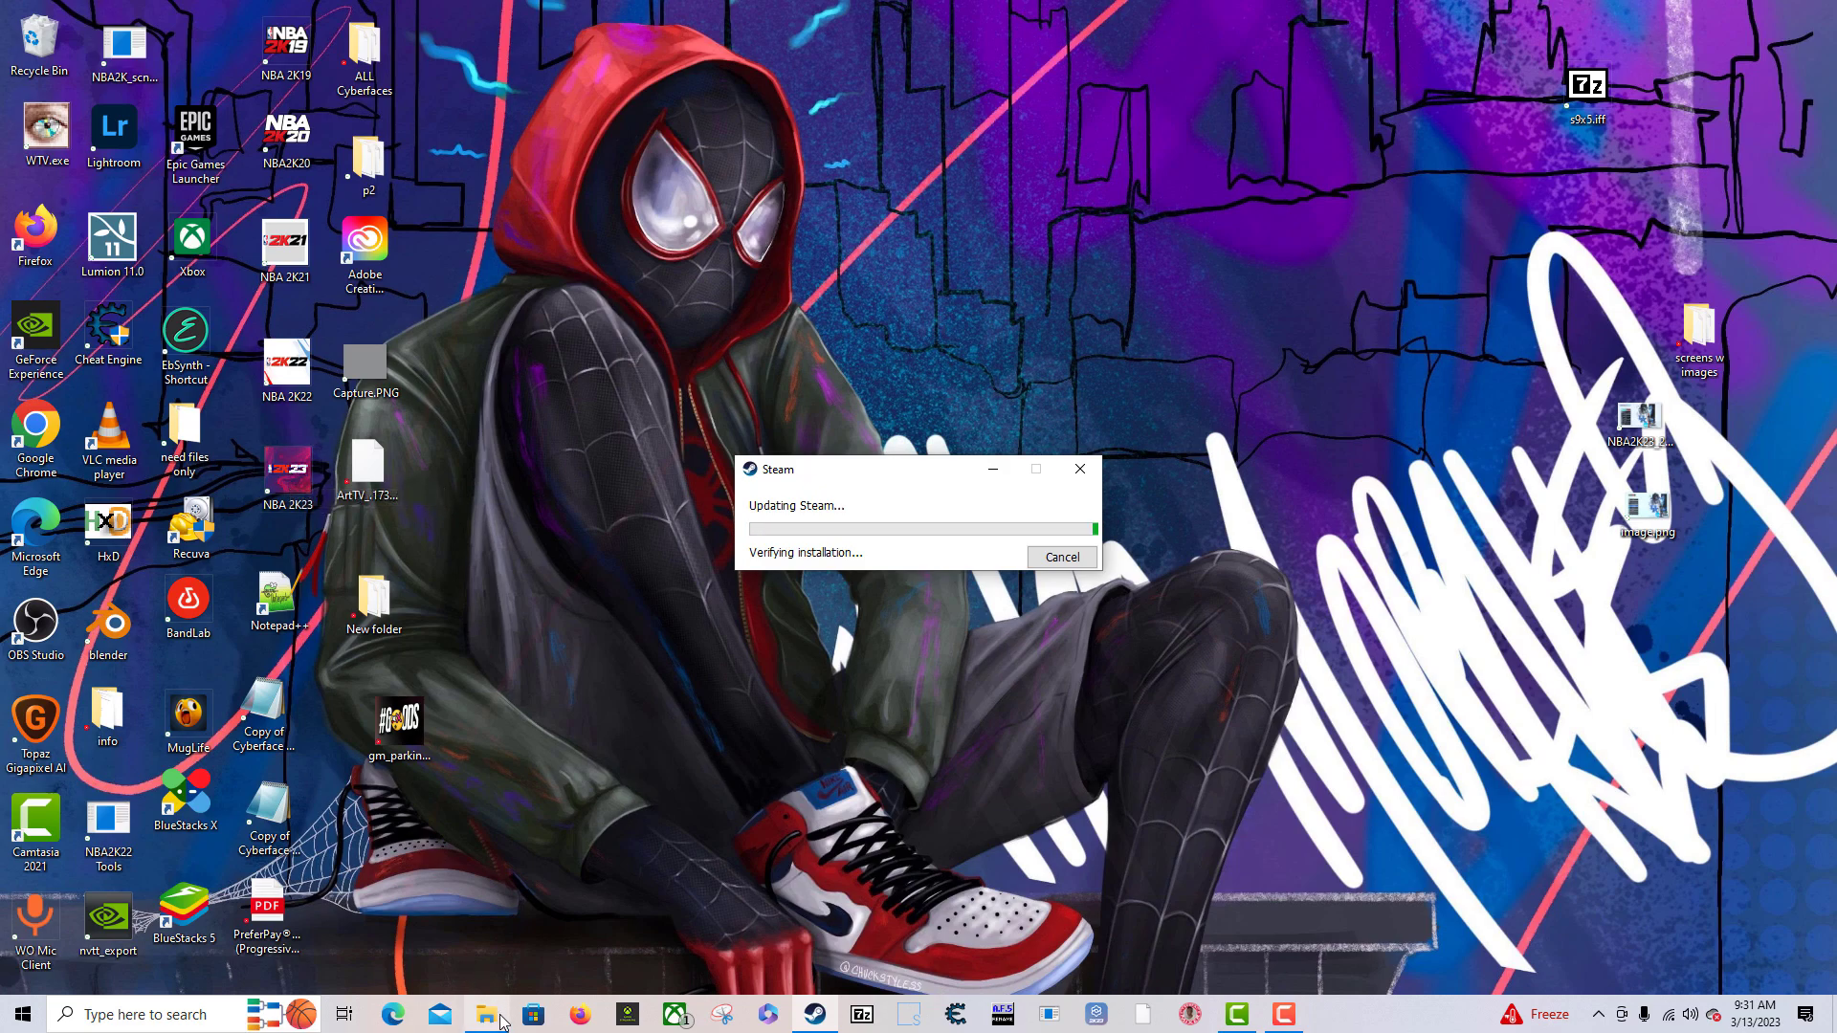
mouse_move(500, 1022)
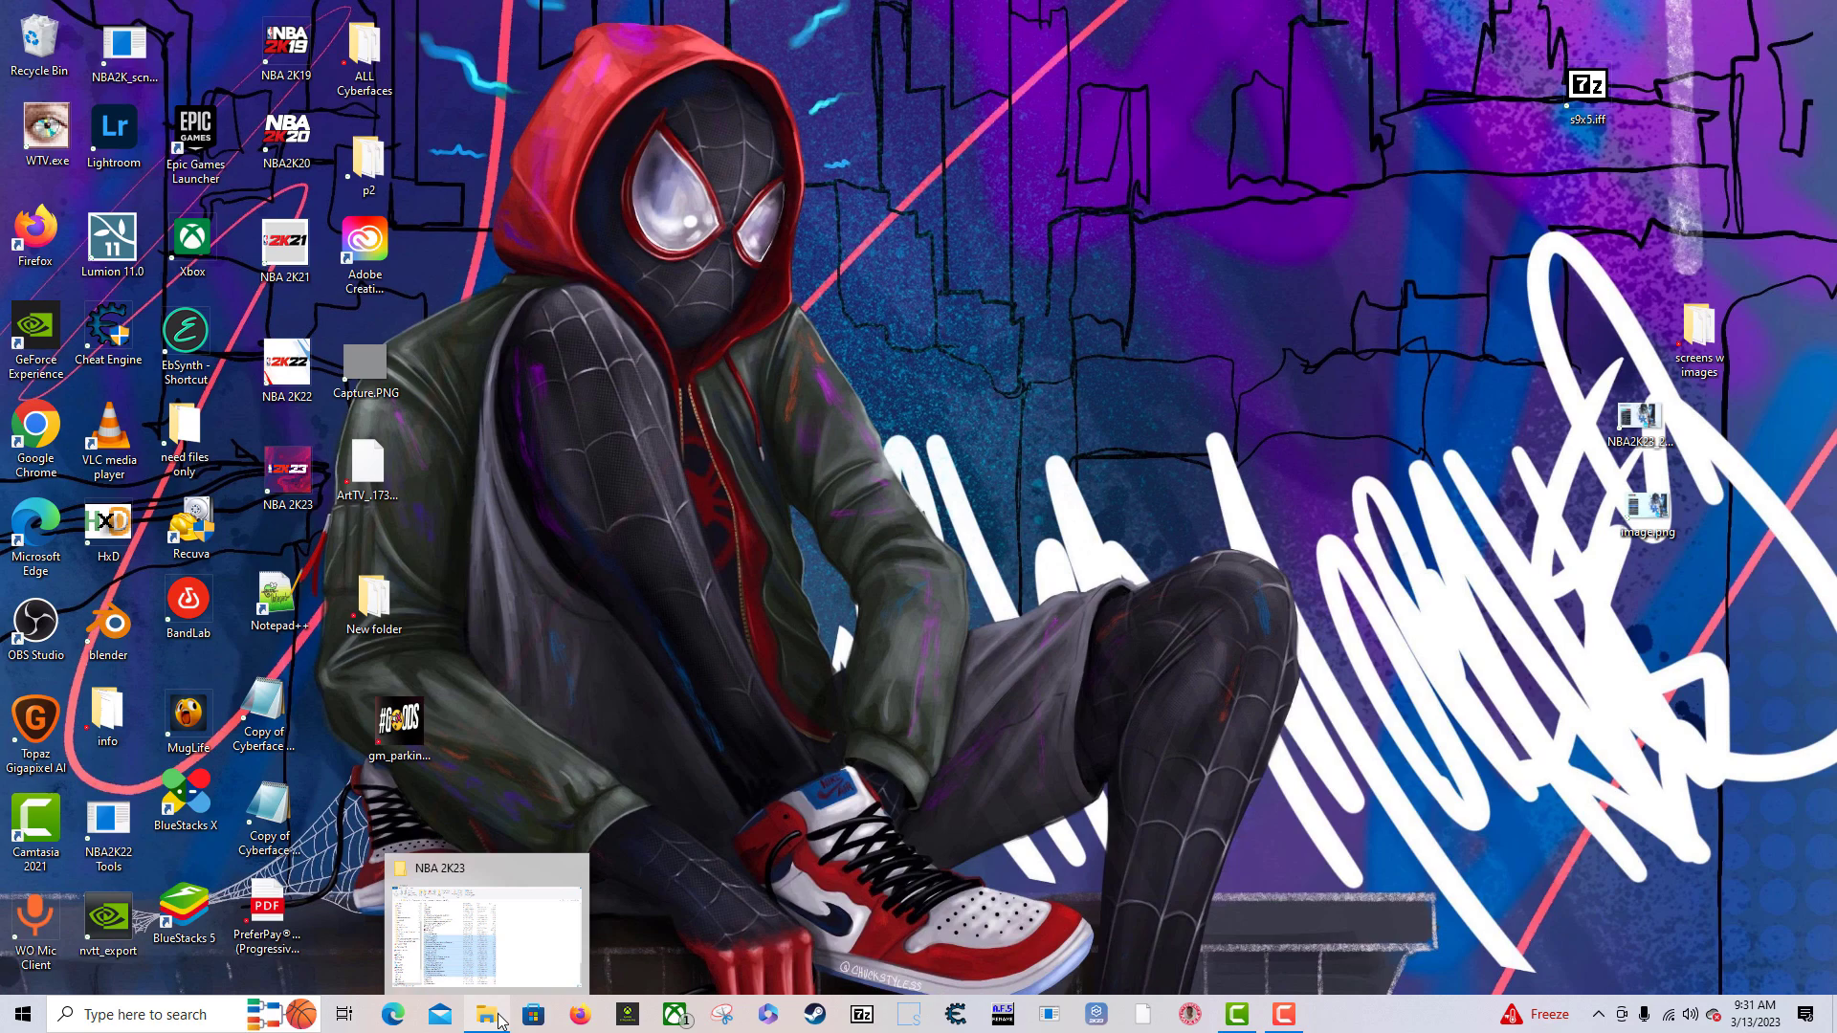
left_click(500, 1022)
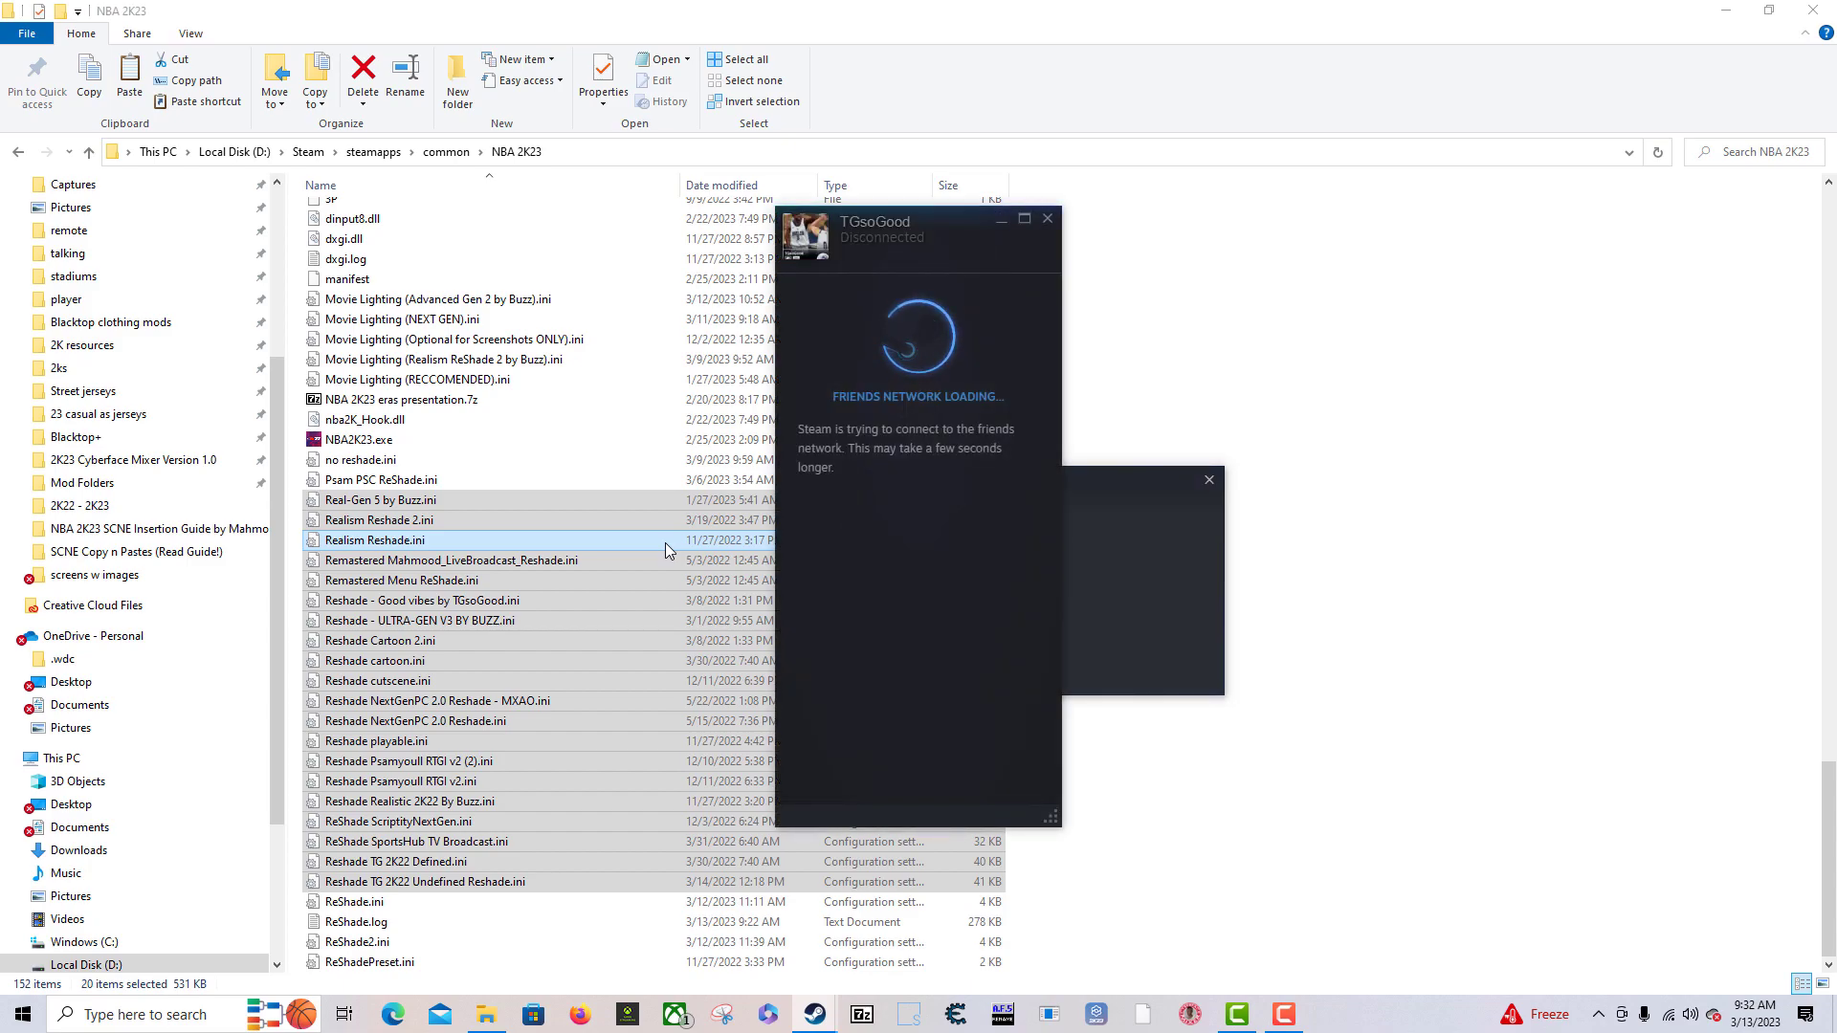
left_click(1046, 222)
left_click(1047, 223)
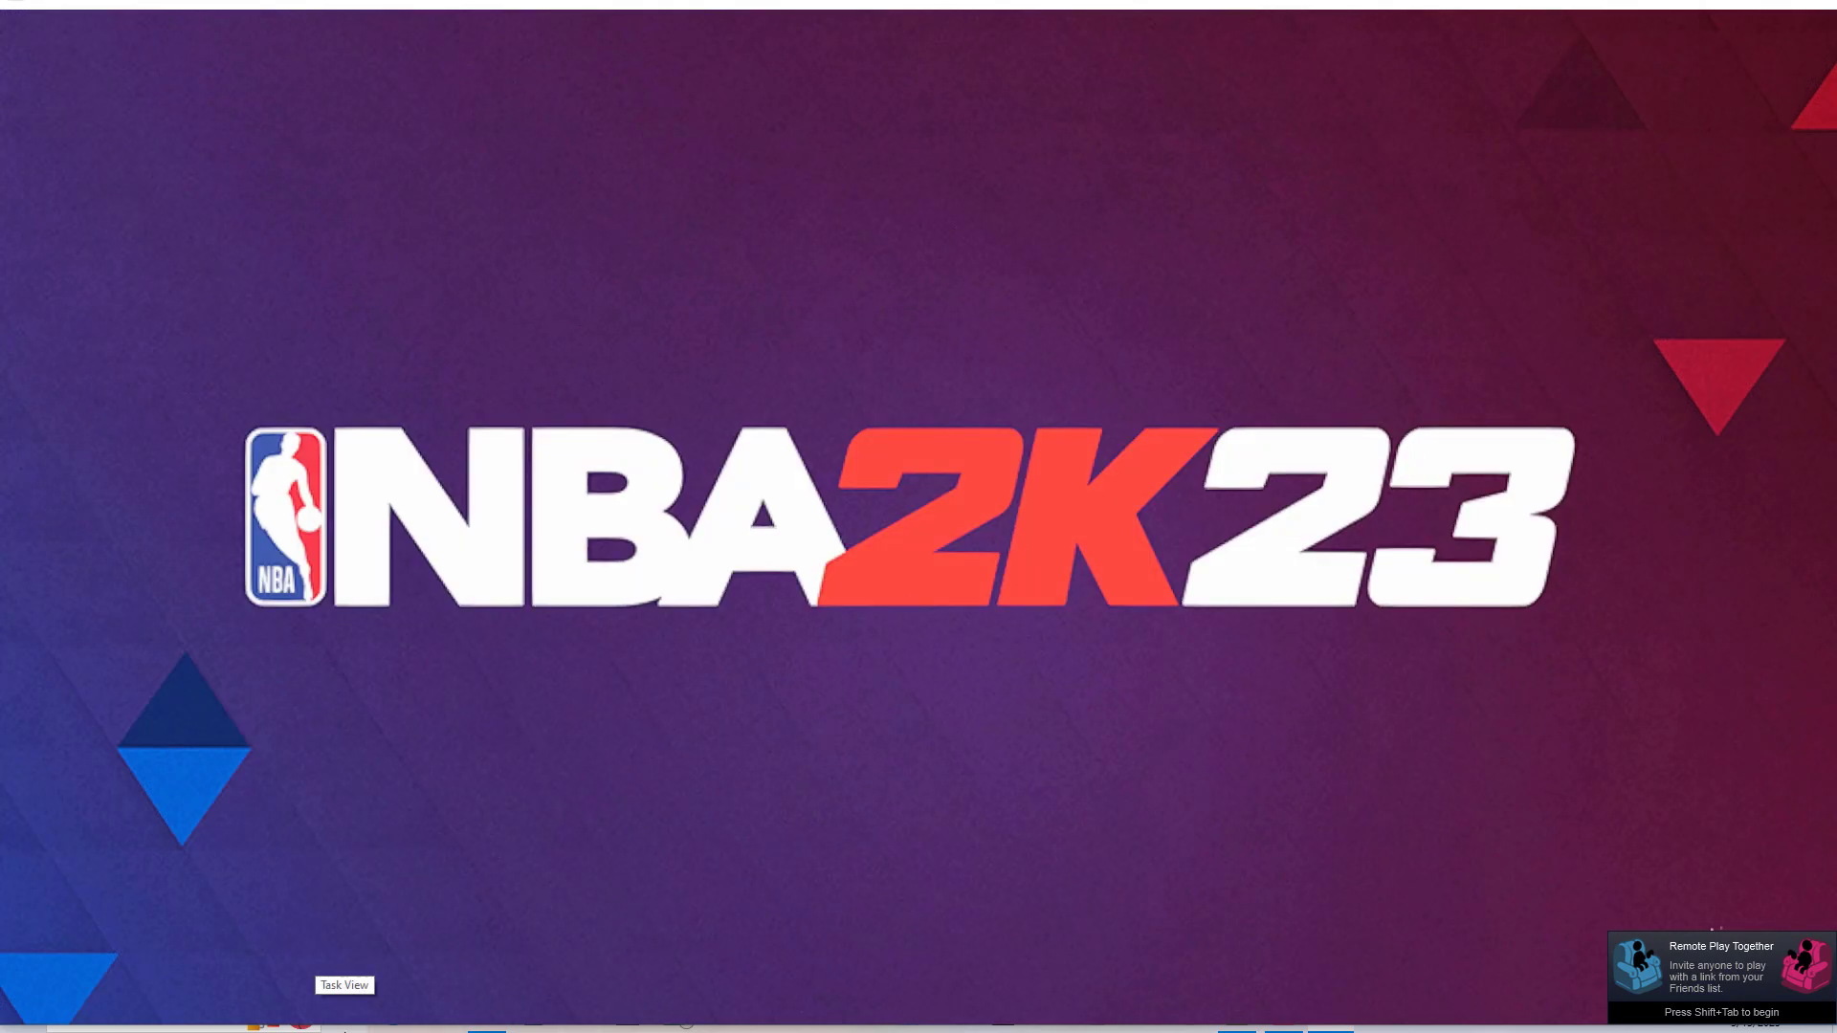
- Toggle the ReShade overlay with Home and dismiss the controller warning
key("Home")
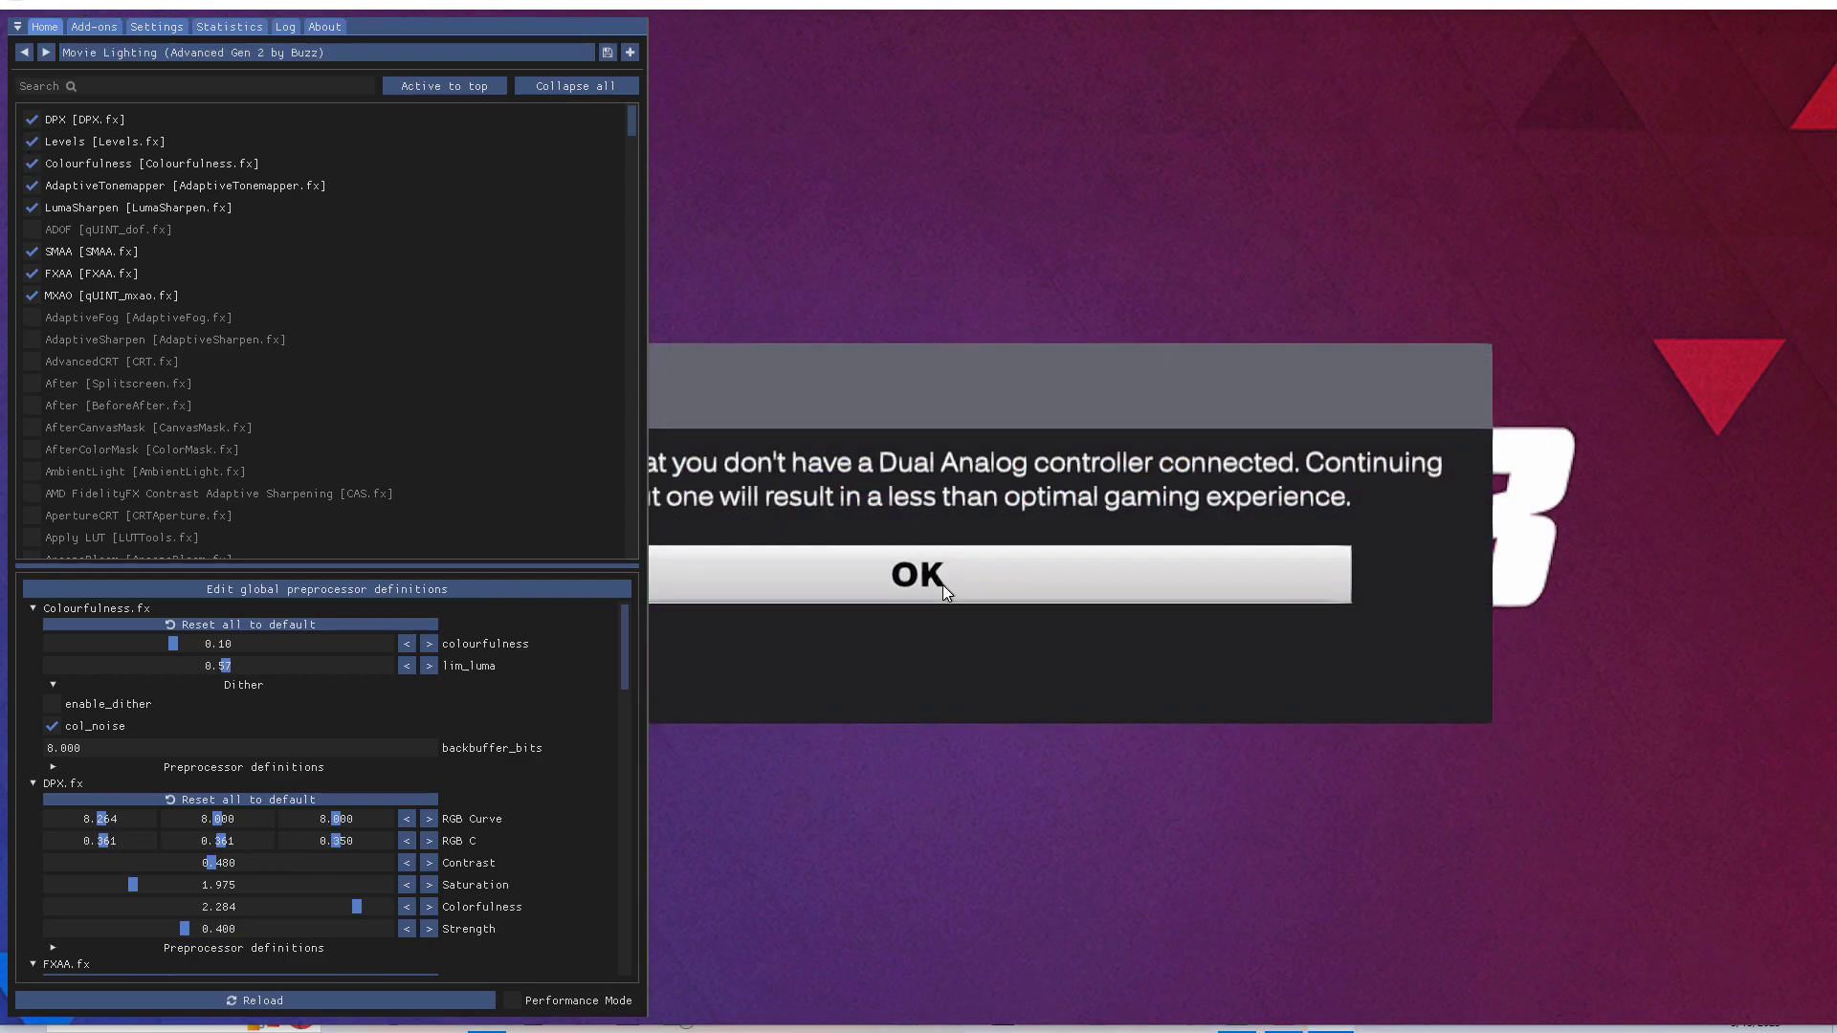
key("Home")
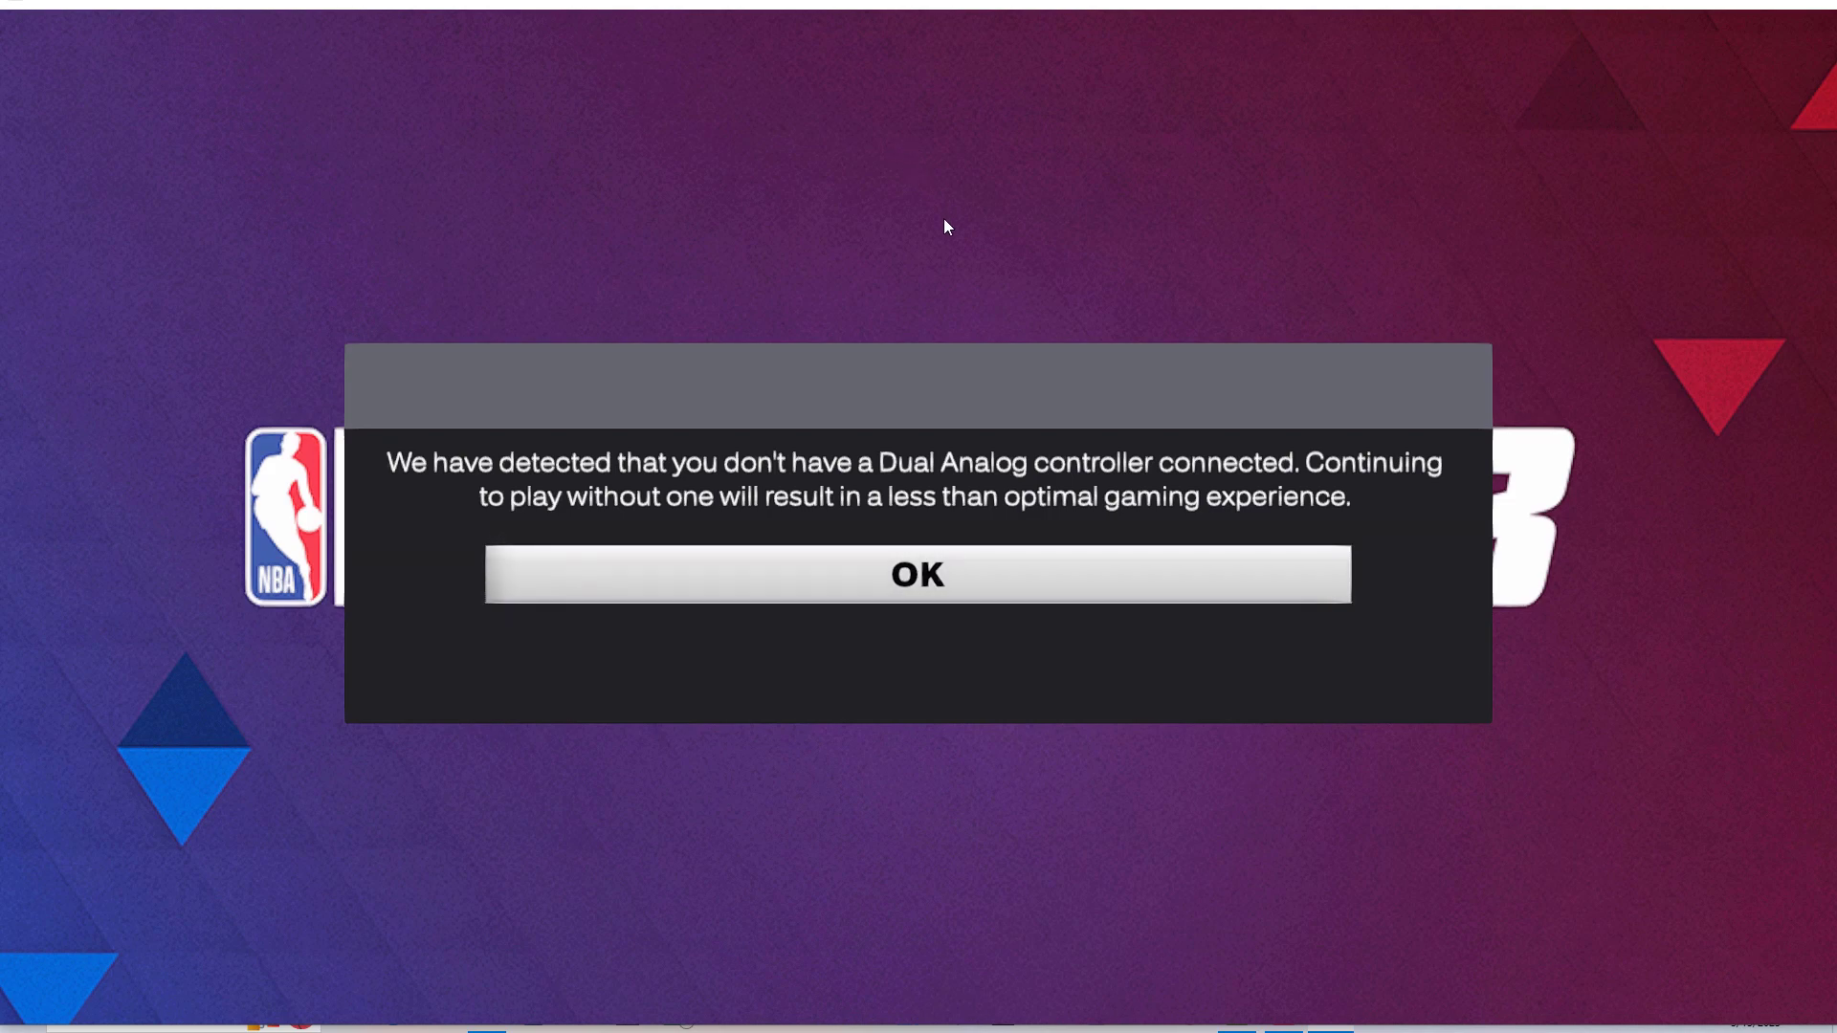
left_click(1052, 572)
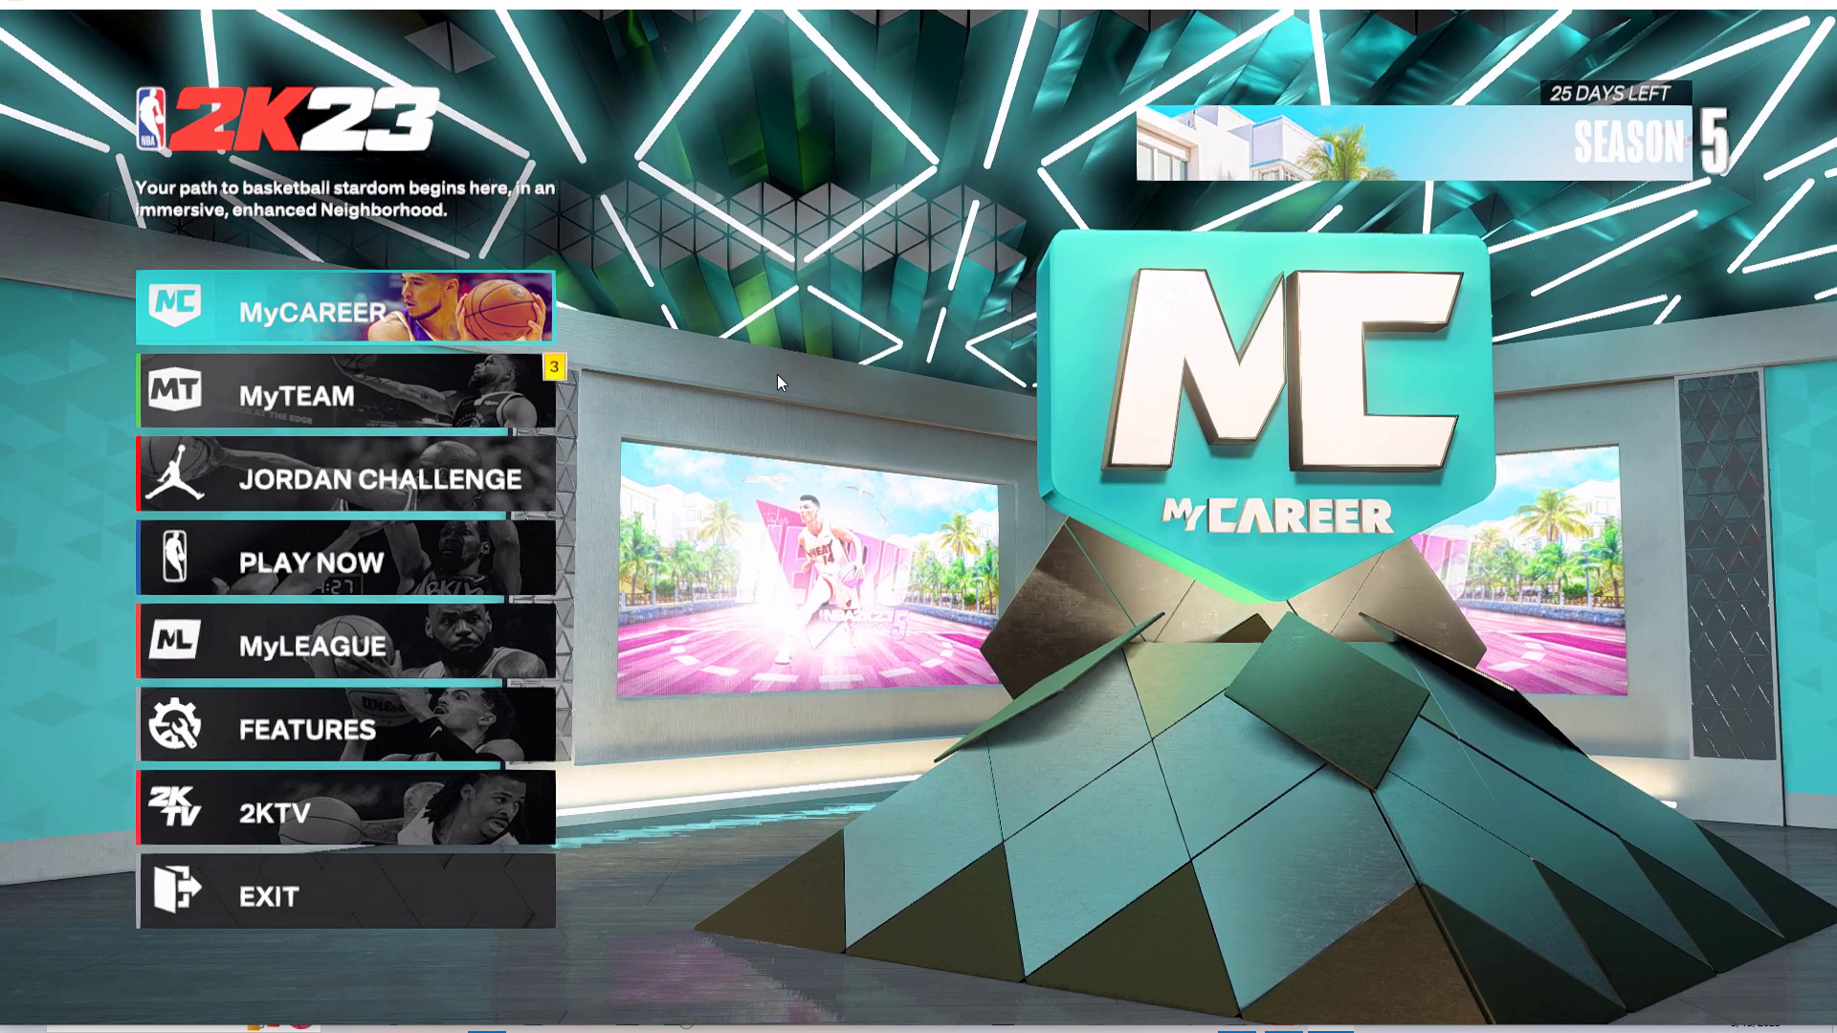
- Browse the preset list without changing presets, then enable ADOF [qUINT_dof.fx]
key("Home")
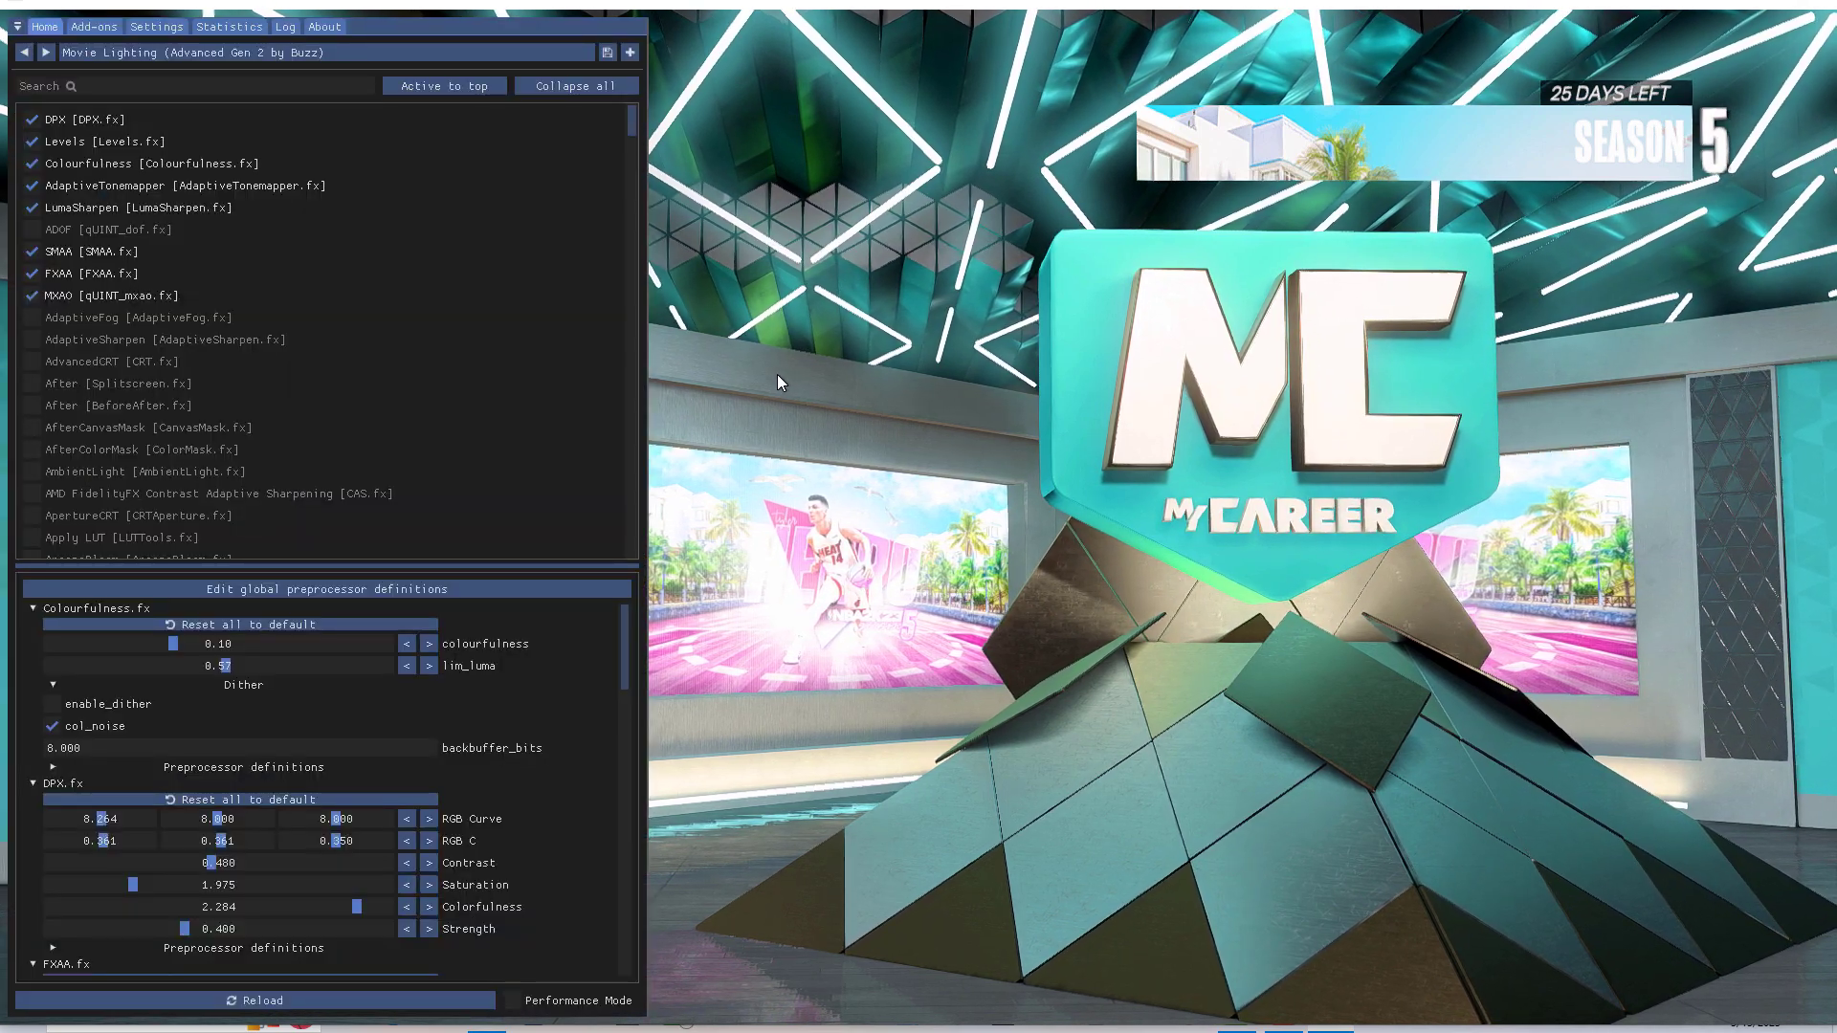
left_click(110, 55)
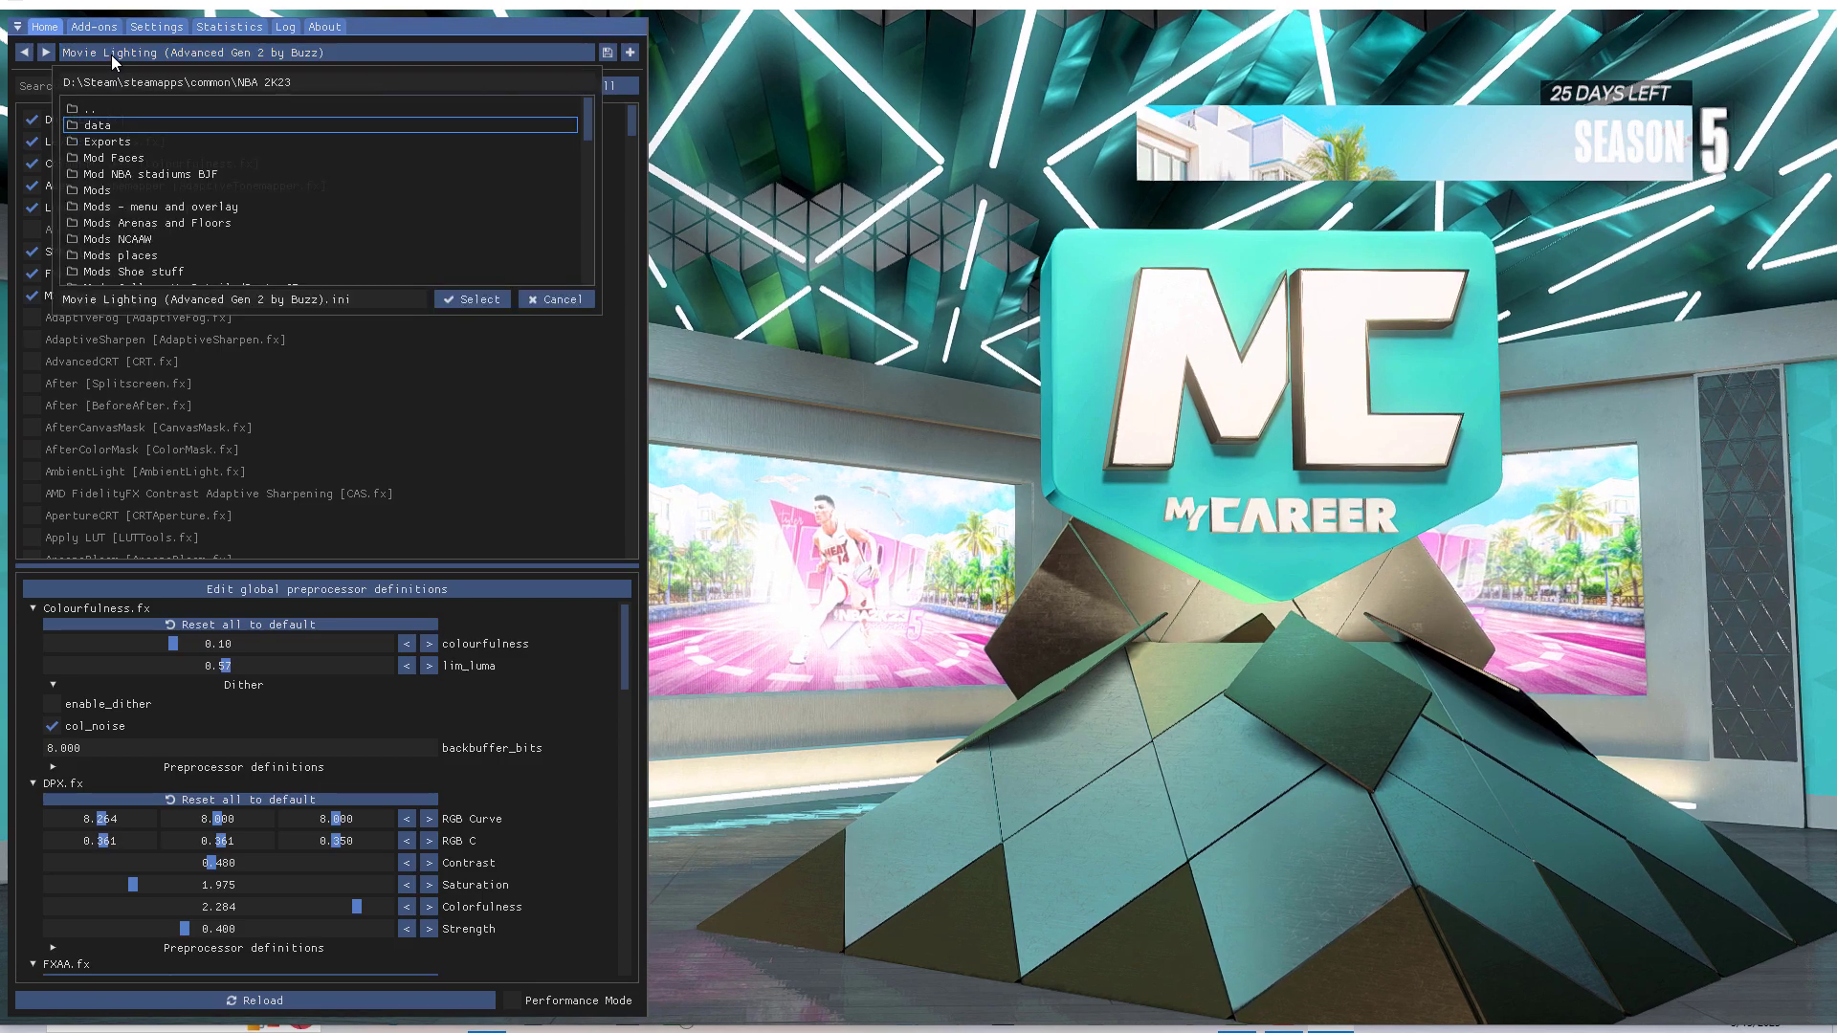
left_click(111, 54)
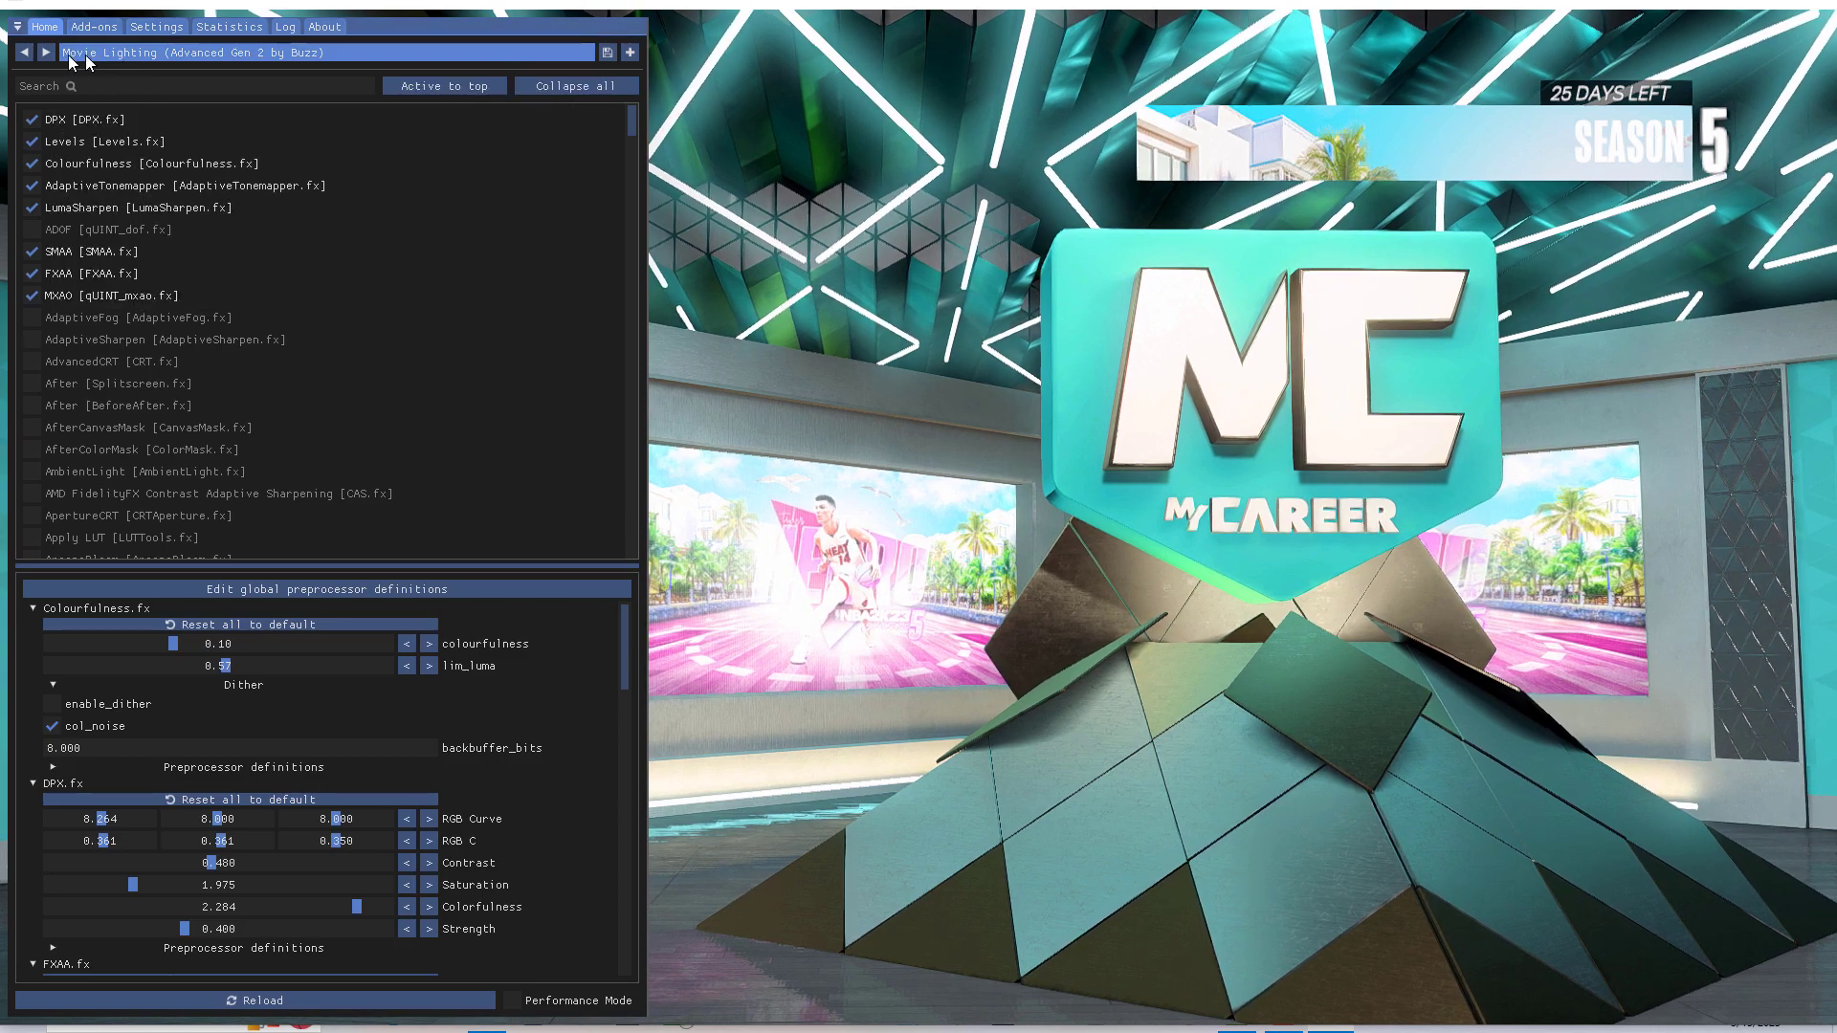
left_click(569, 56)
scroll(320, 159, "down", 2)
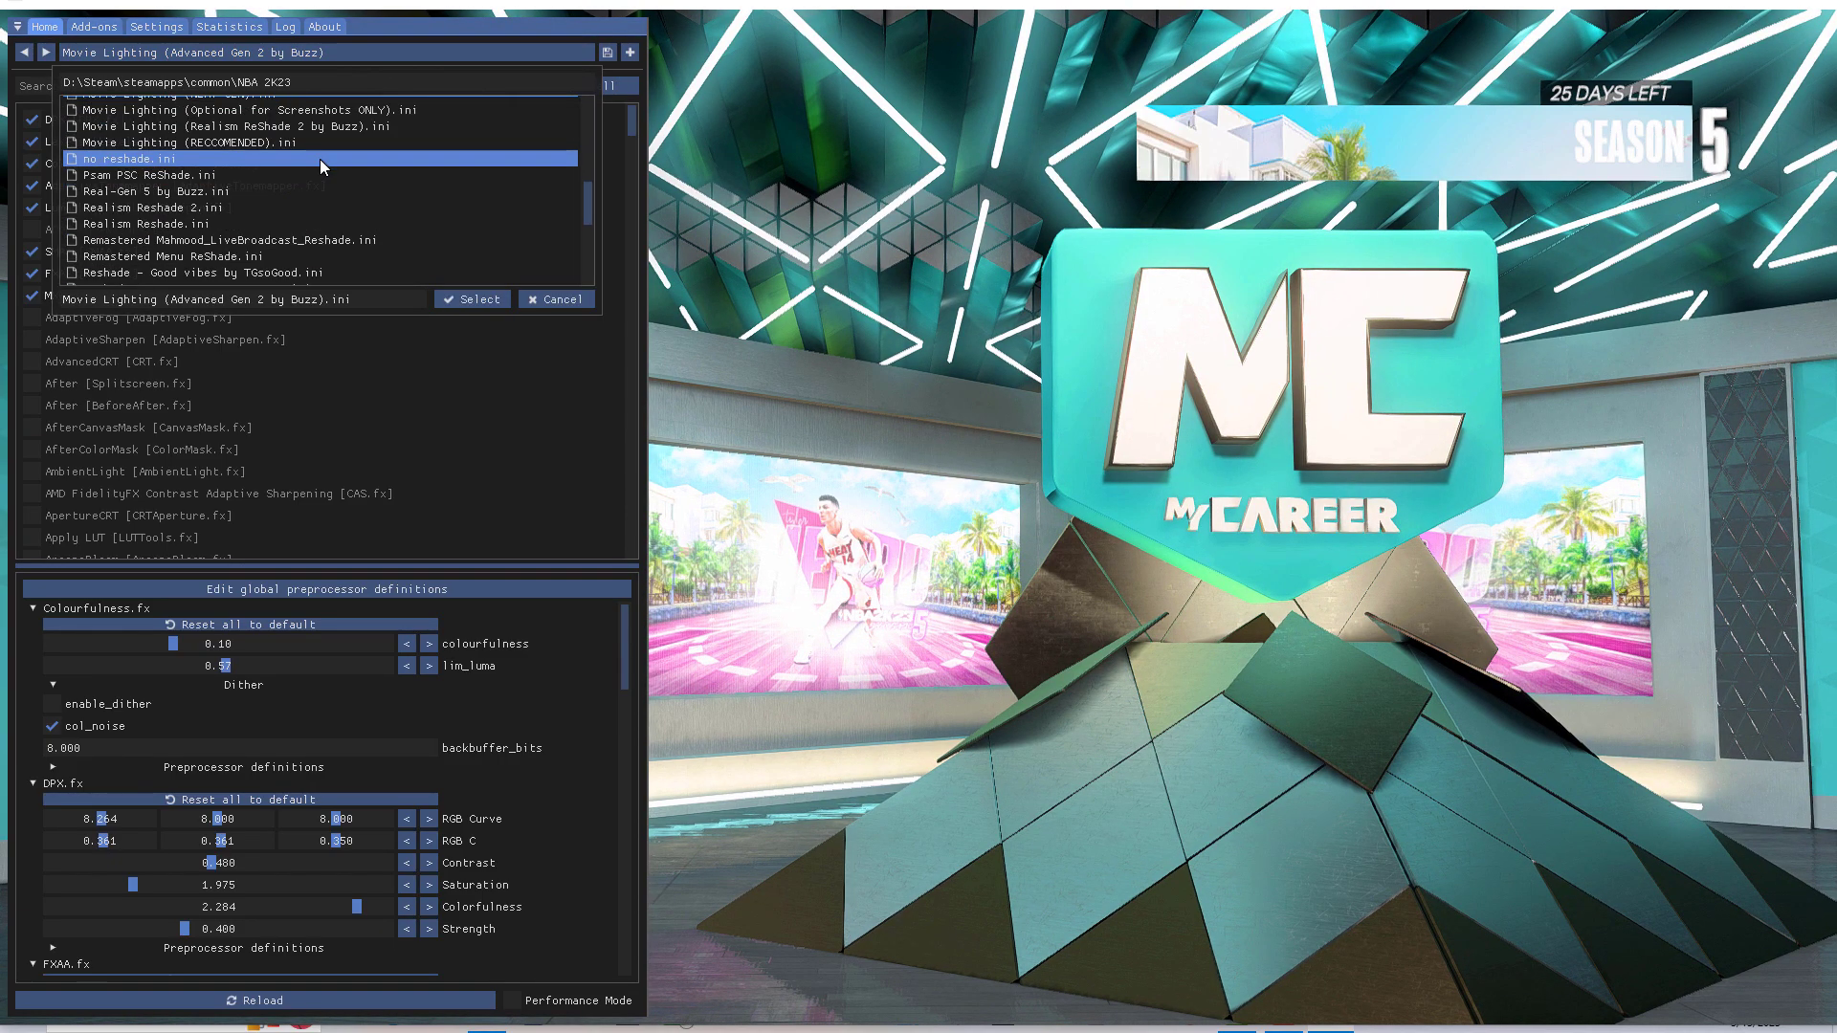
scroll(320, 159, "down", 4)
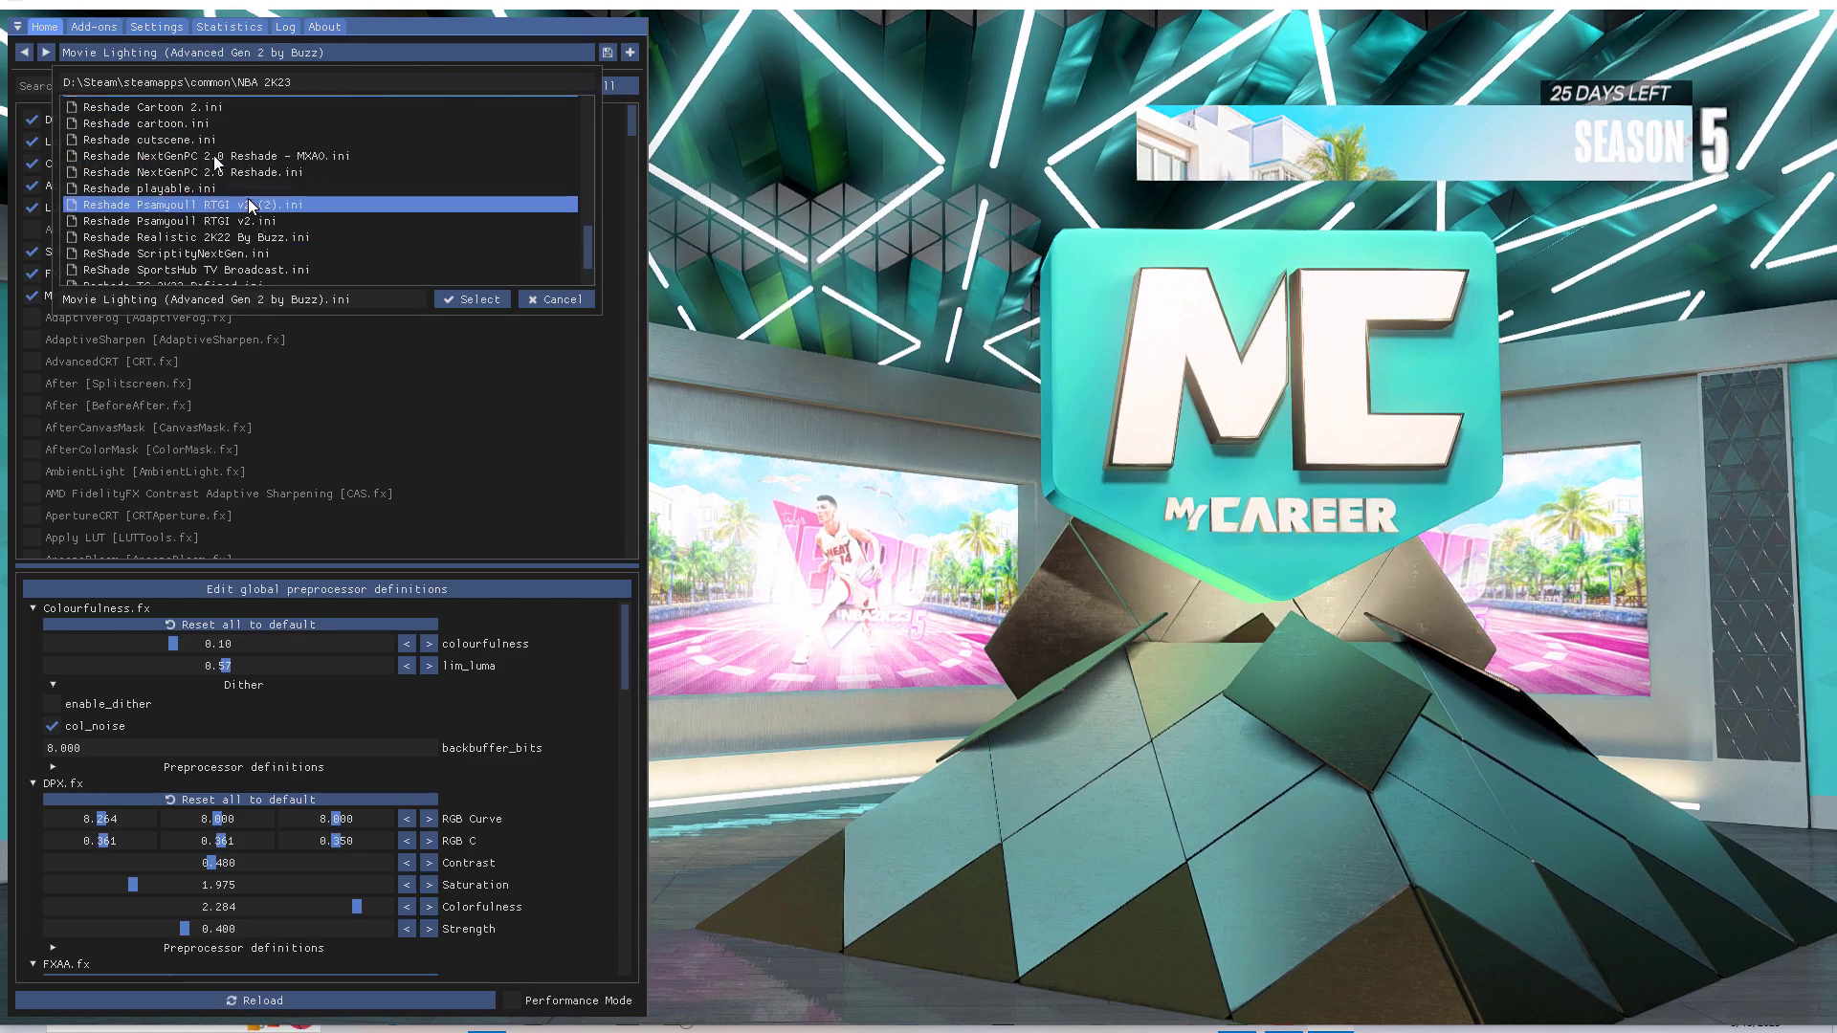
scroll(228, 191, "up", 3)
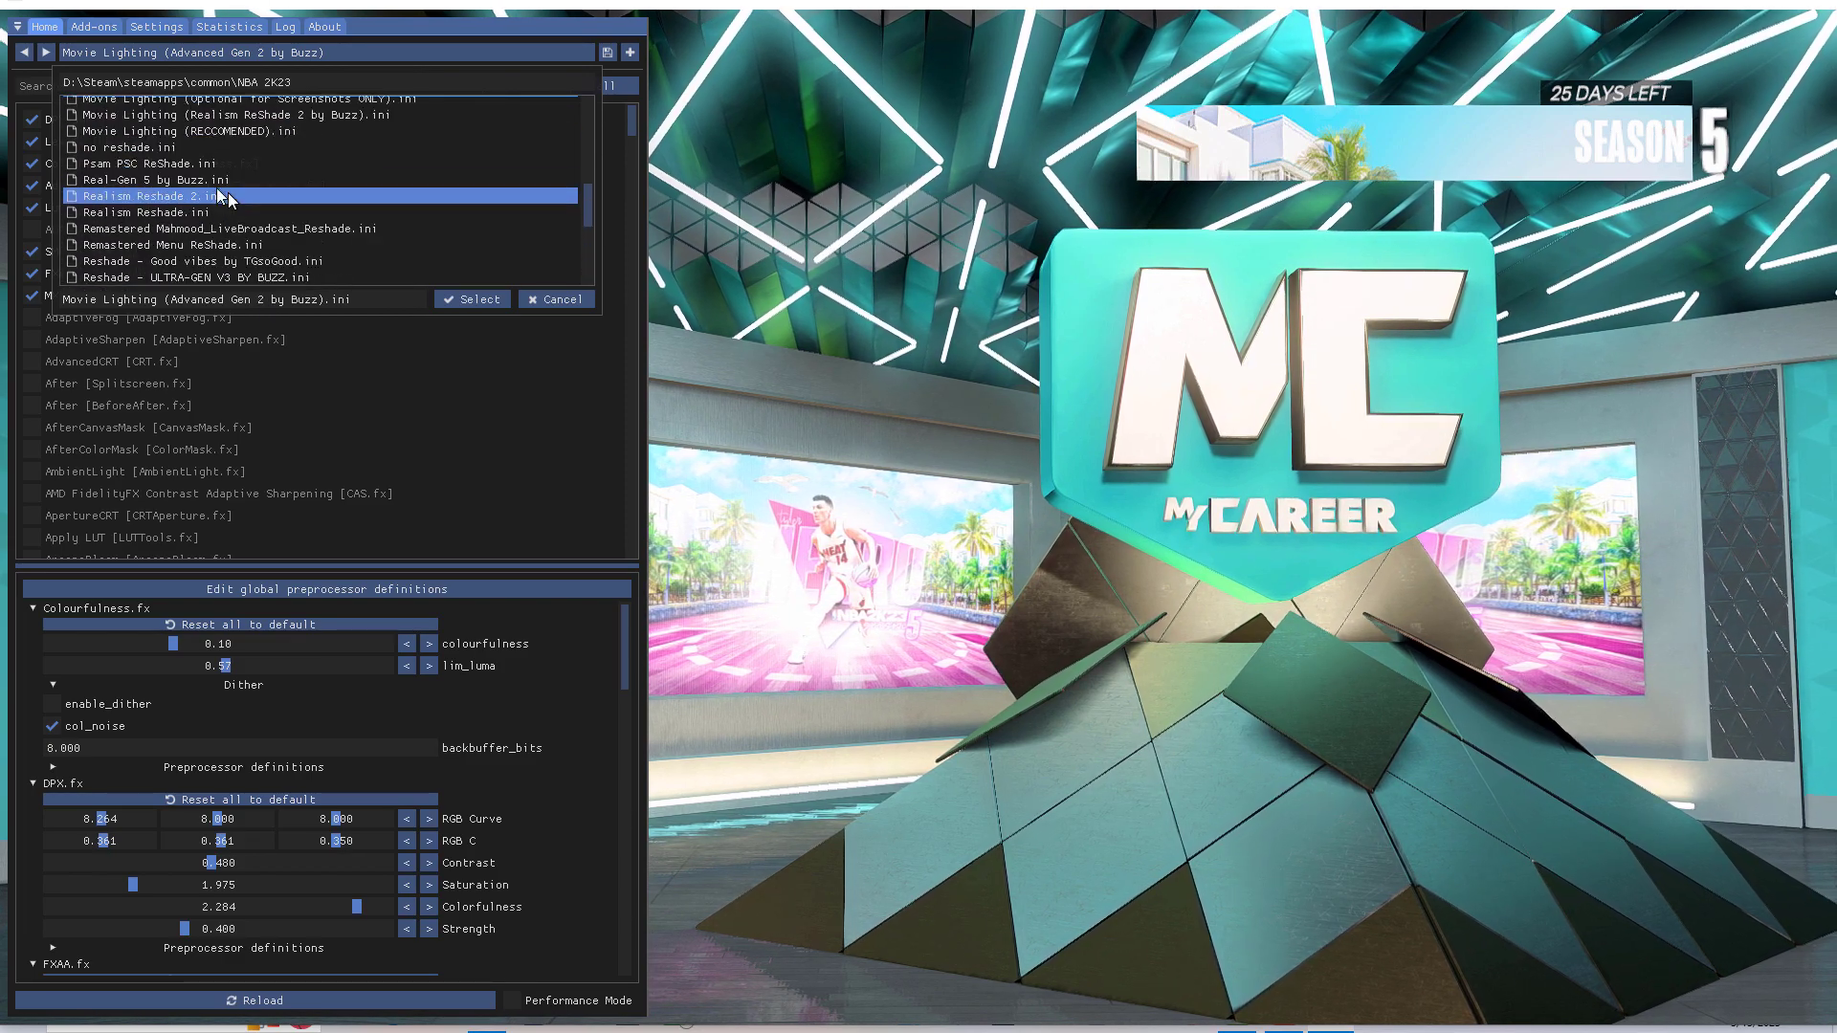
left_click(559, 300)
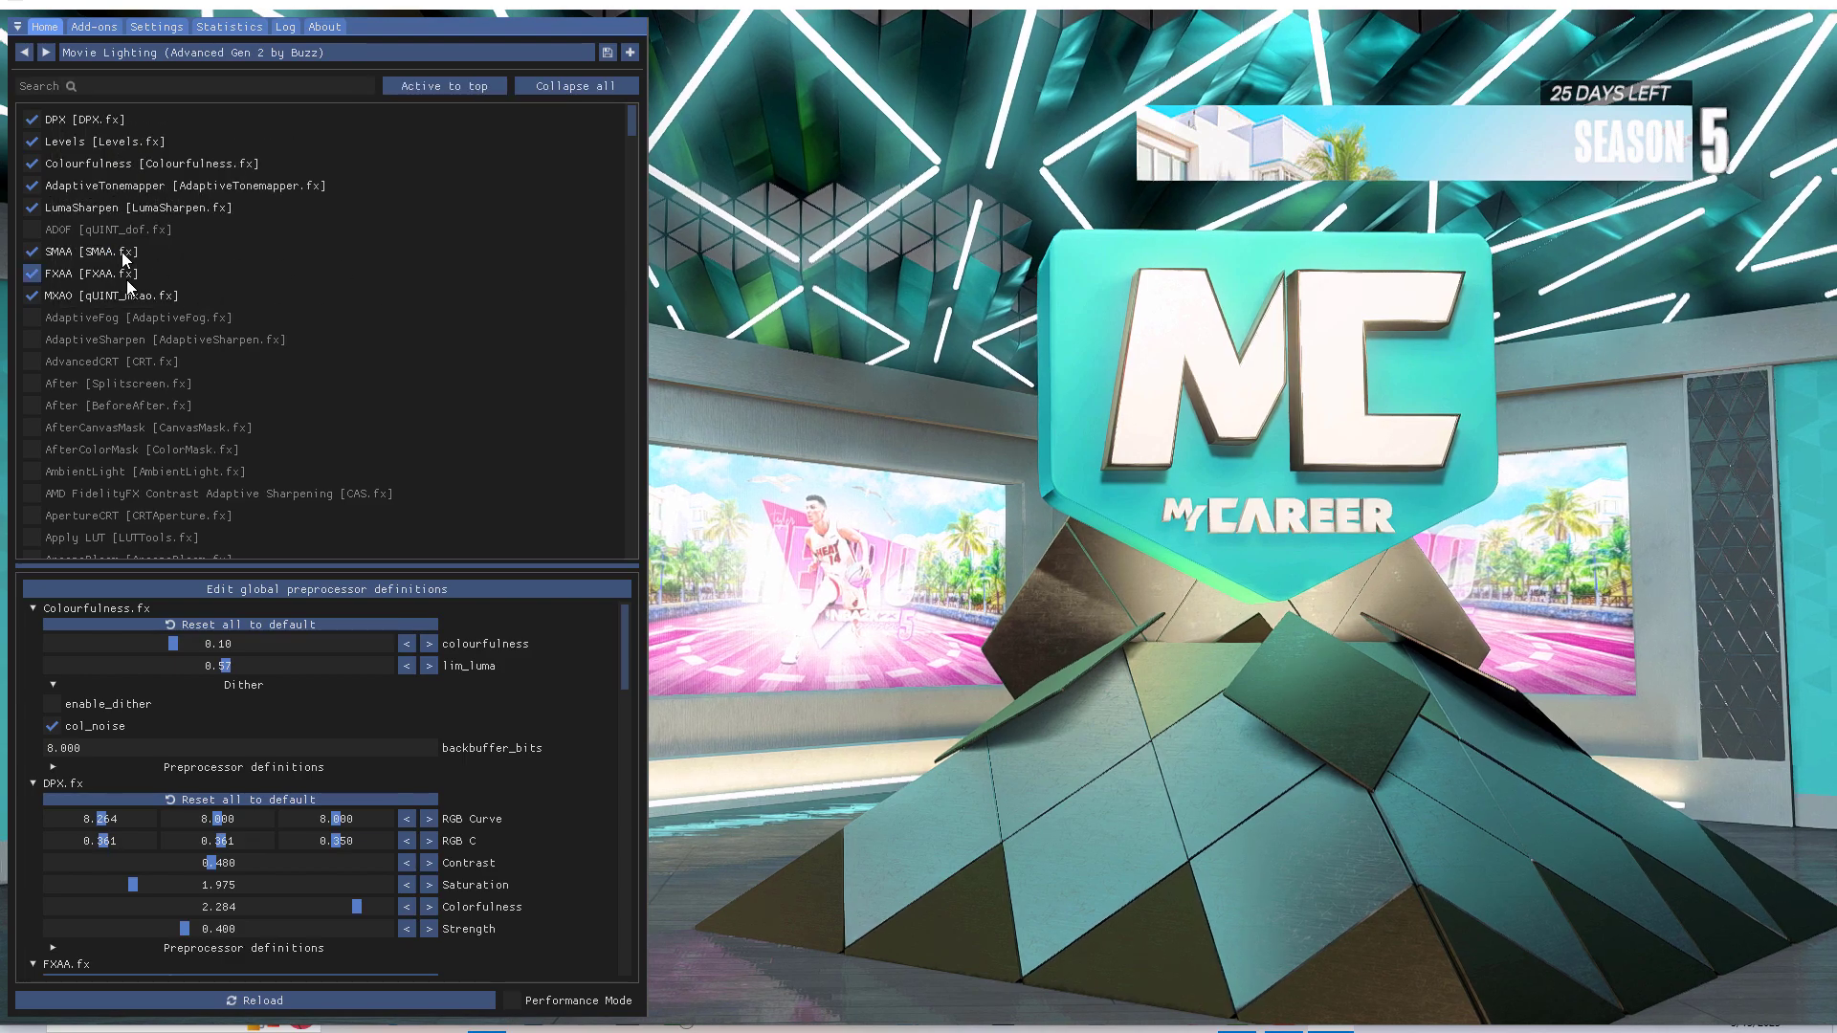
left_click(78, 232)
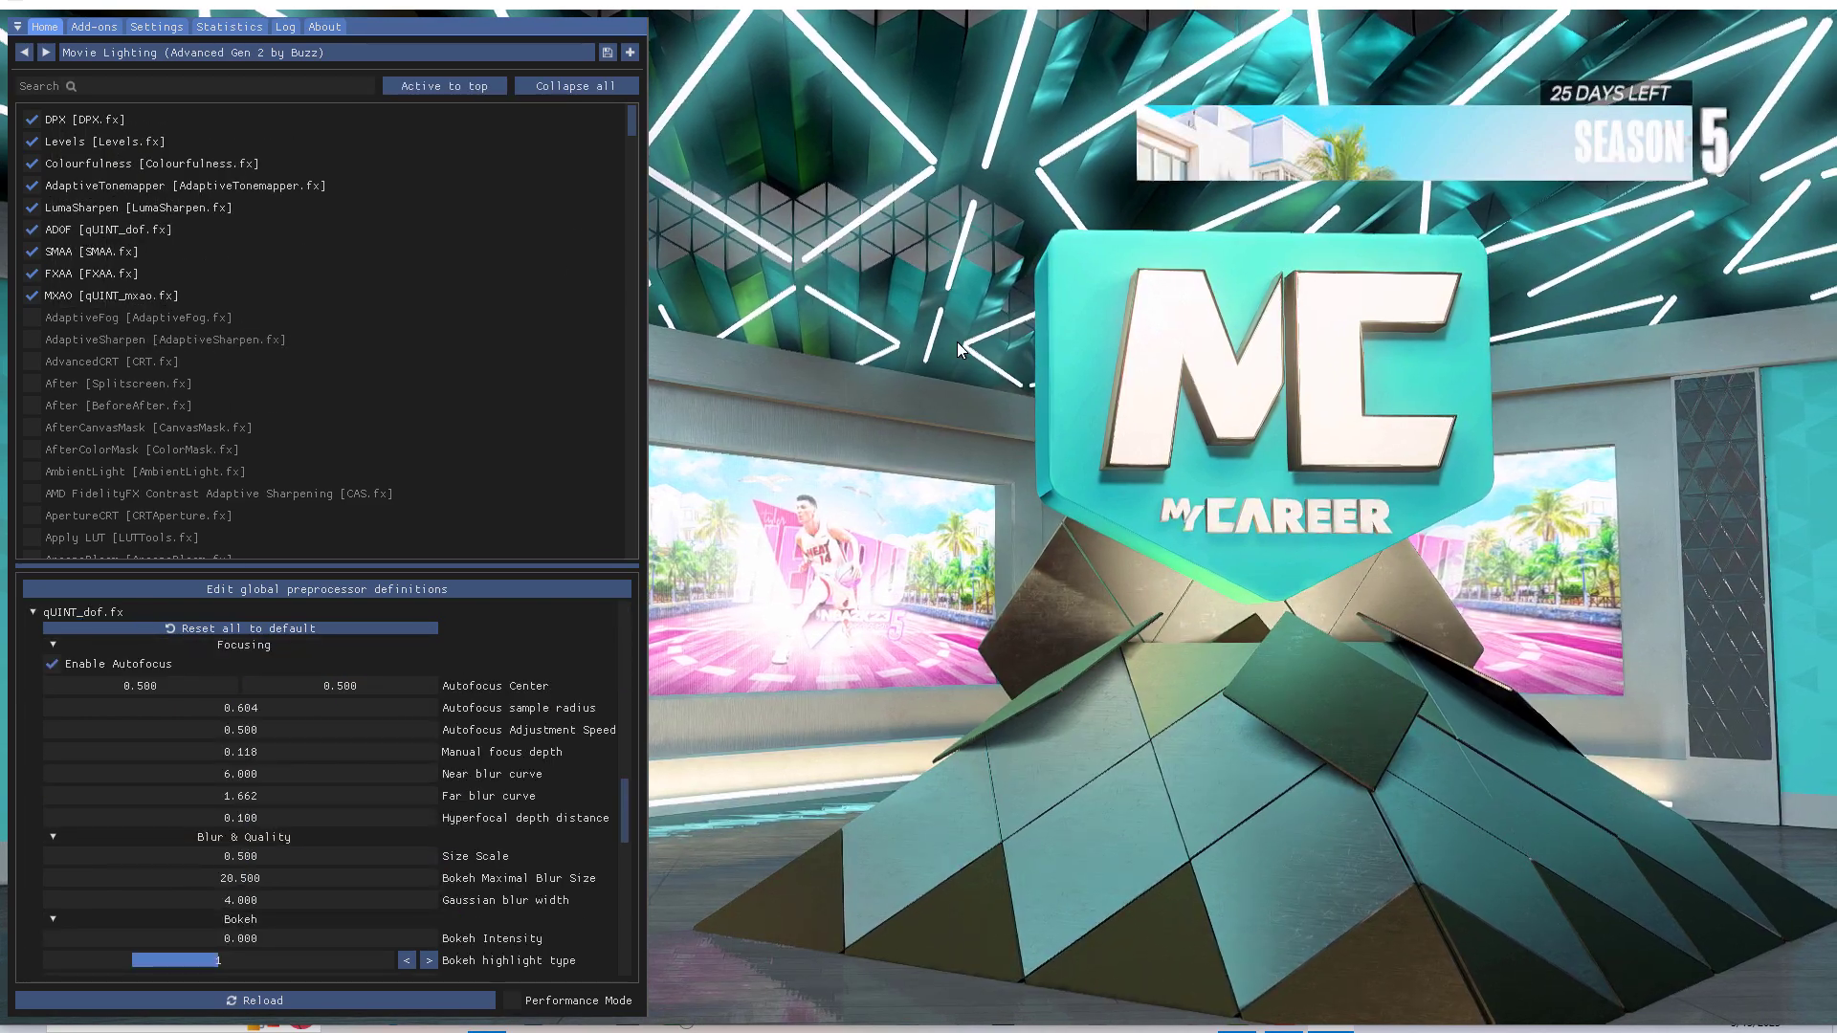
- Go through FEATURES > Player DNA and choose Edit Player for the created player
key("Home")
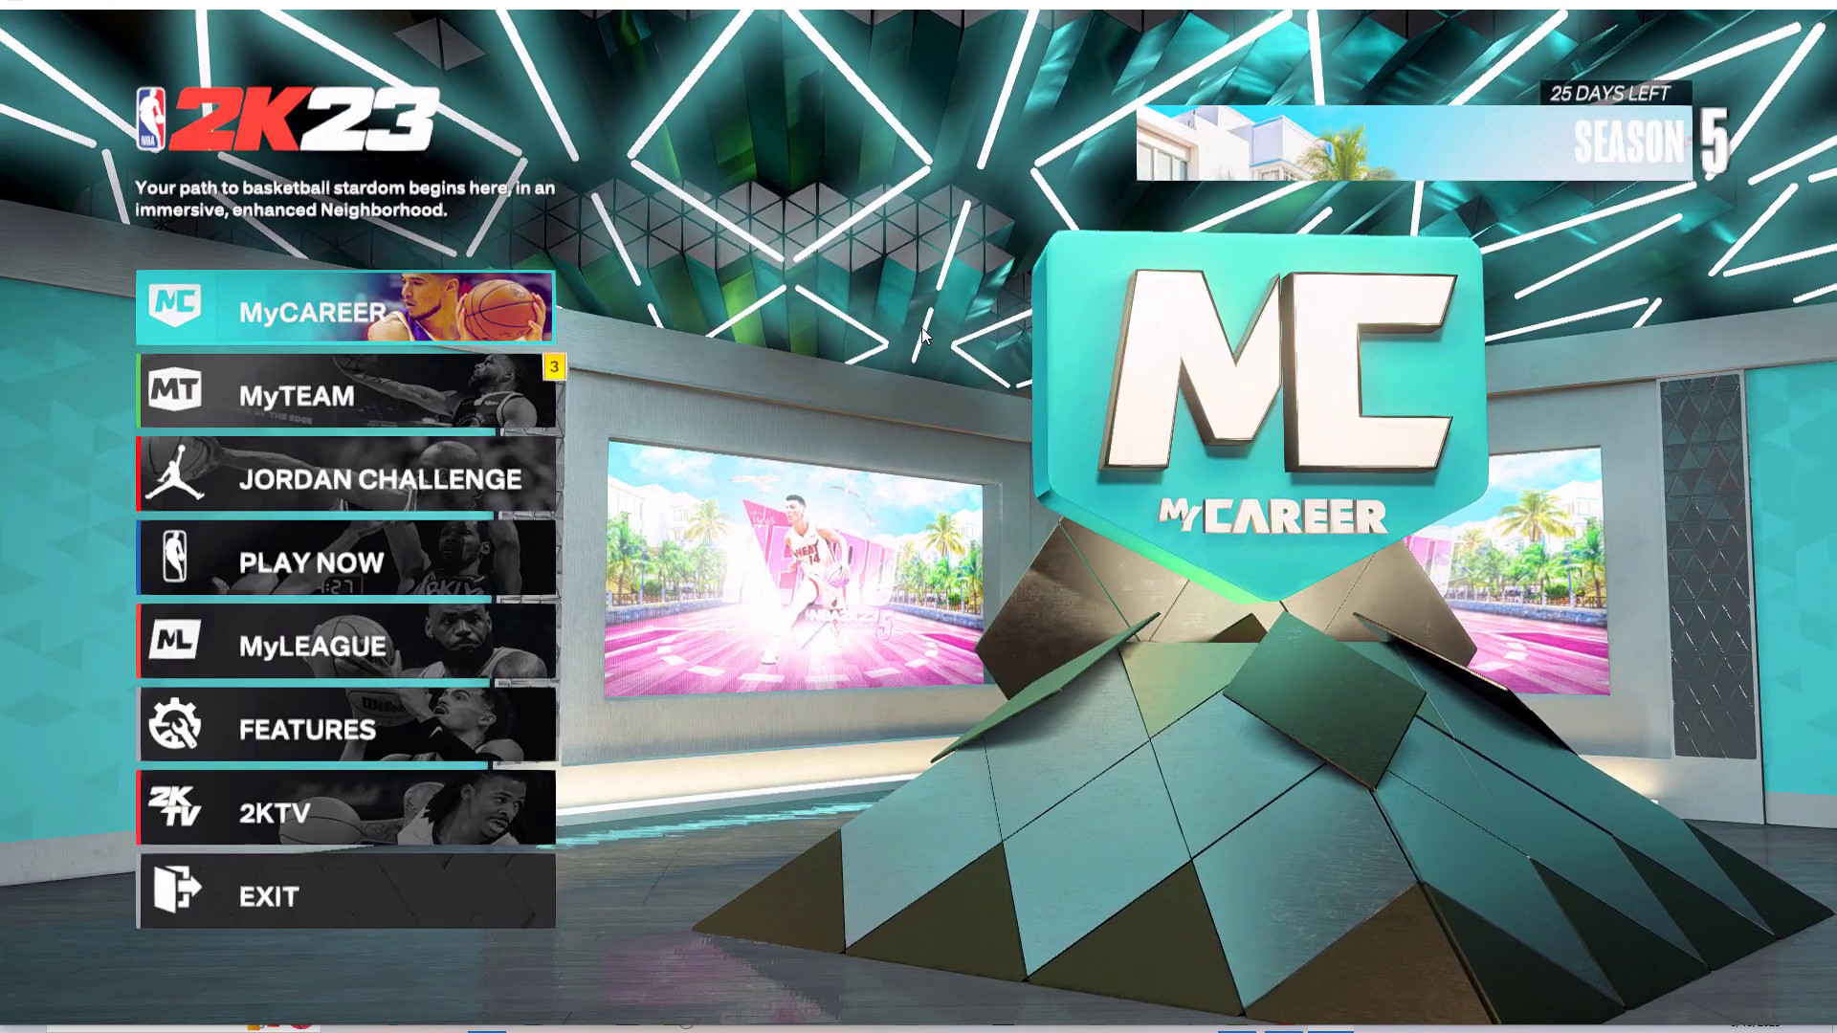
key("Down")
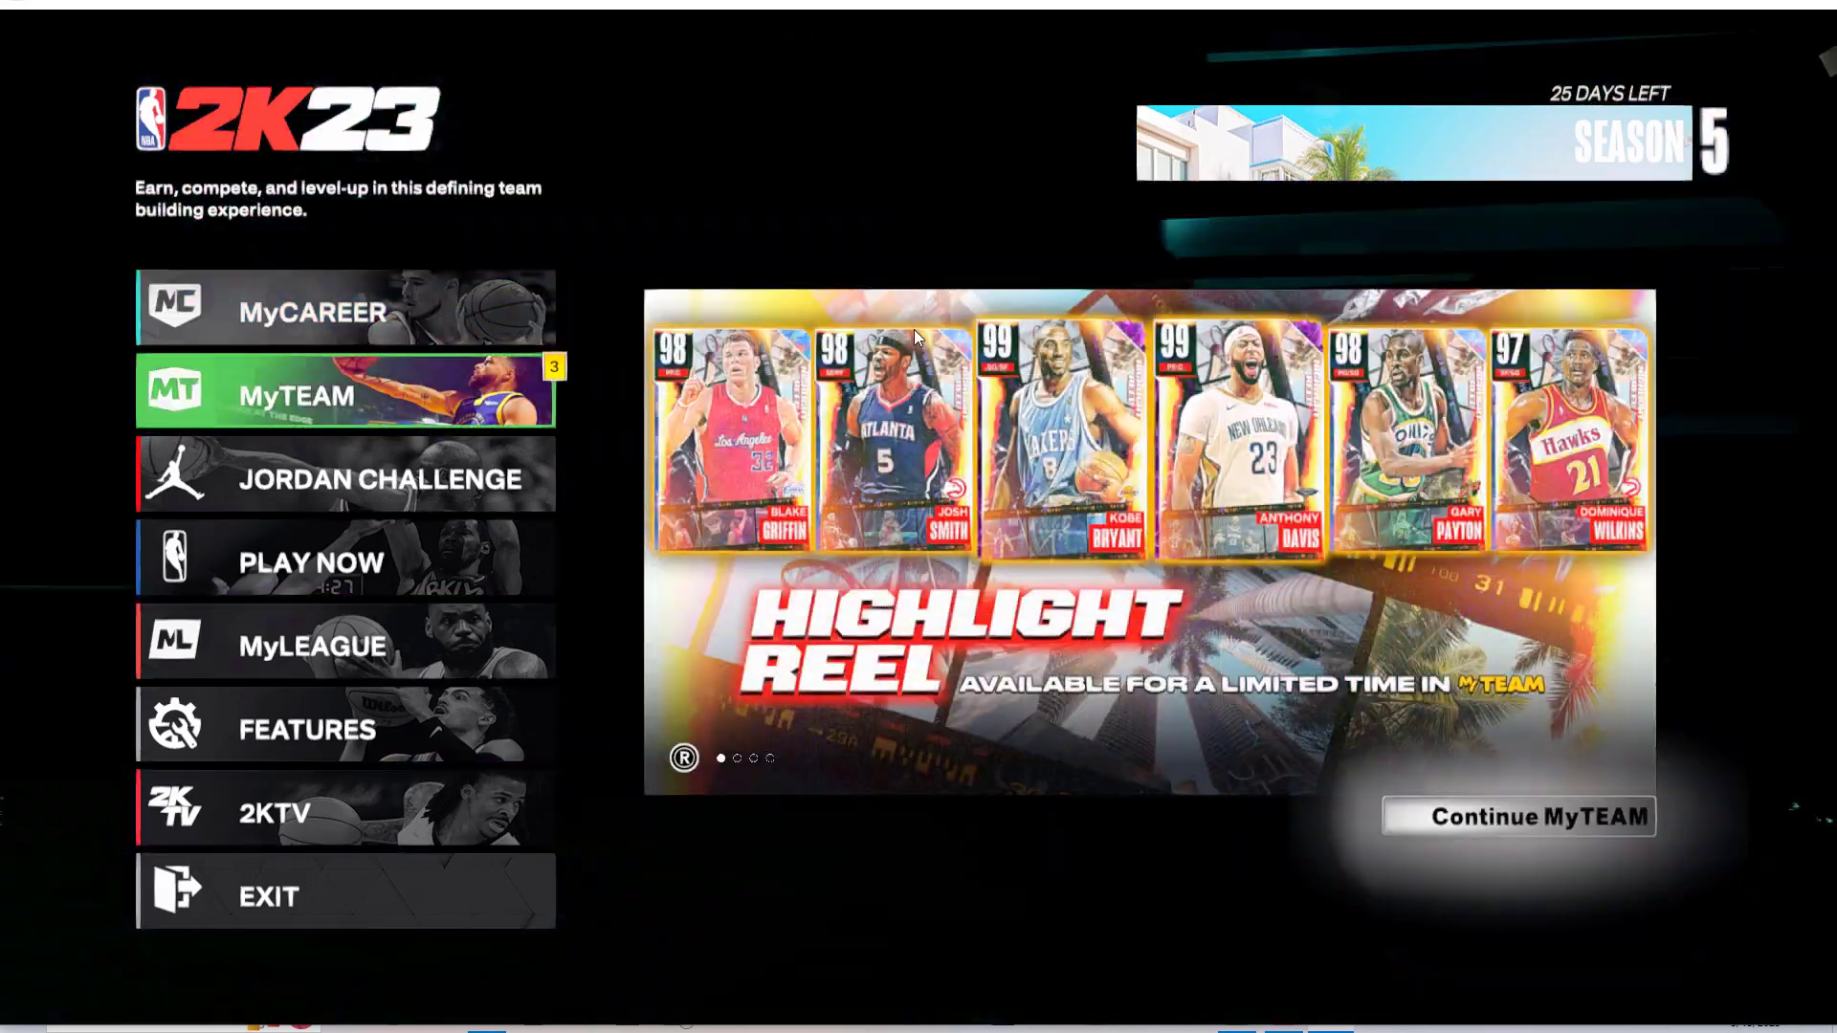
key("Down")
key("Down")
key("Down")
key("Down")
key("Return")
key("Right")
key("Right")
key("Down")
key("Down")
key("Return")
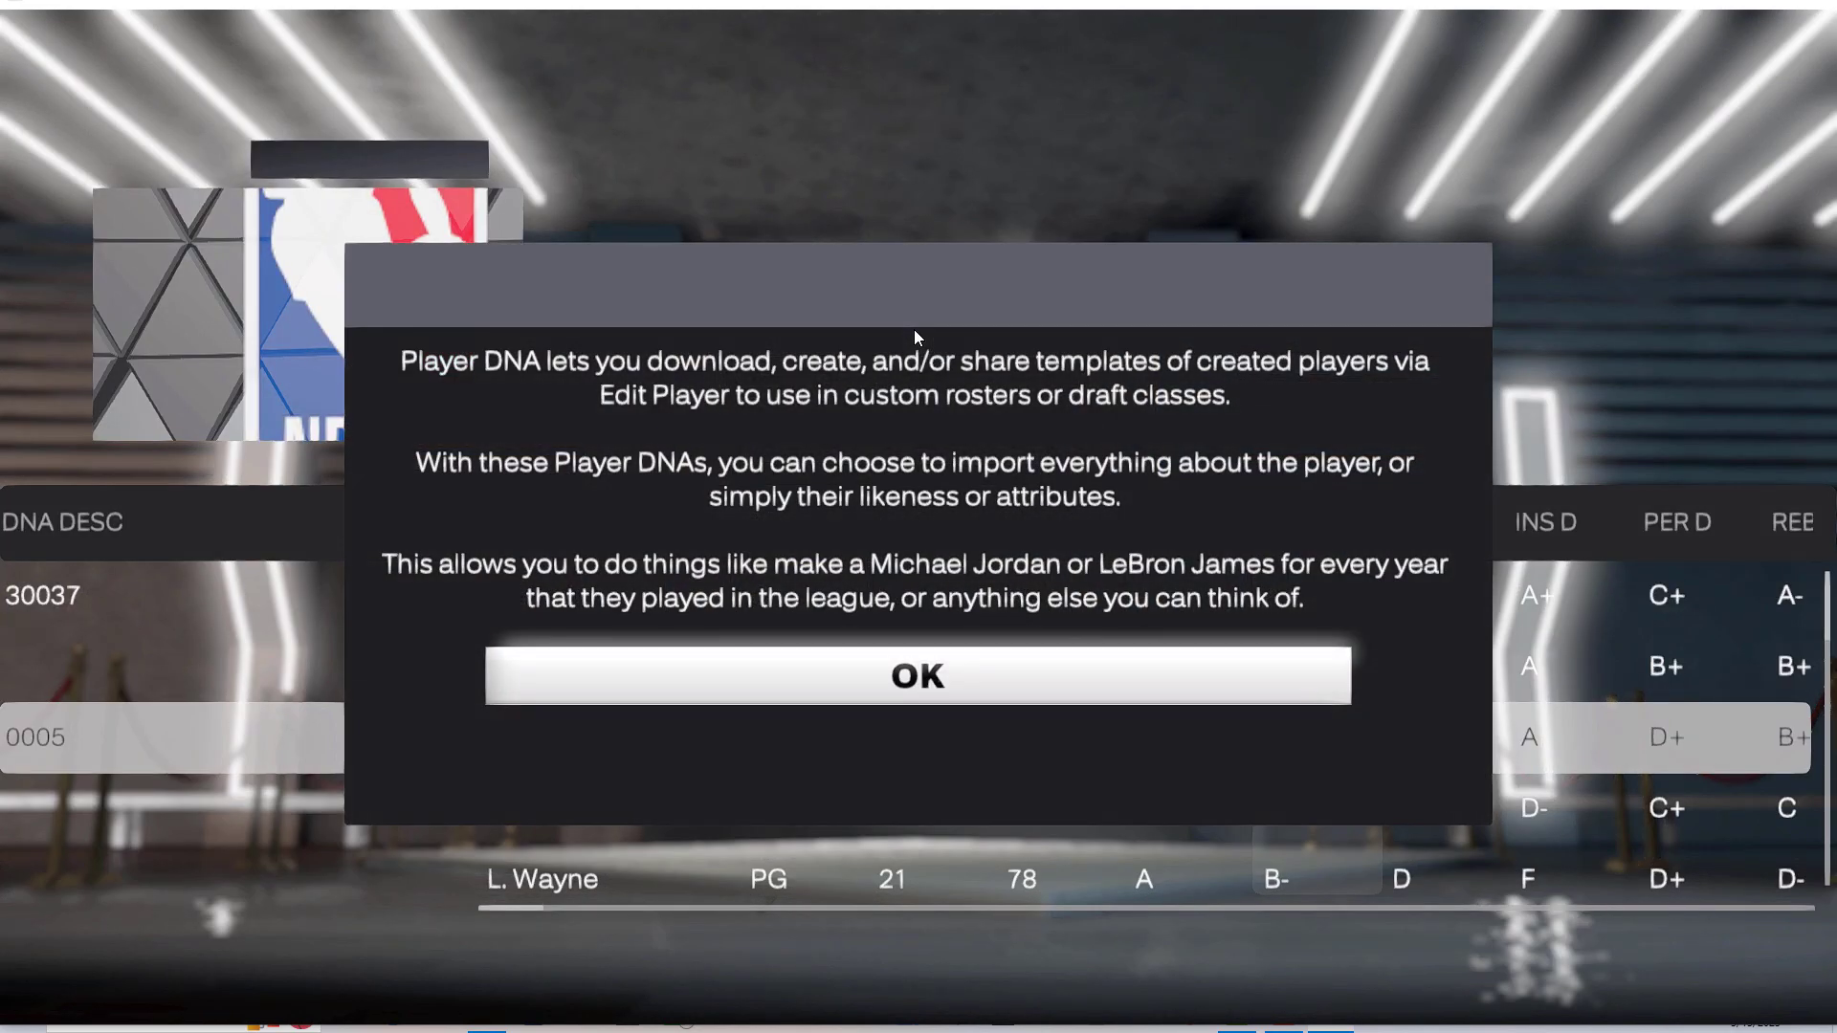
key("Return")
key("Return")
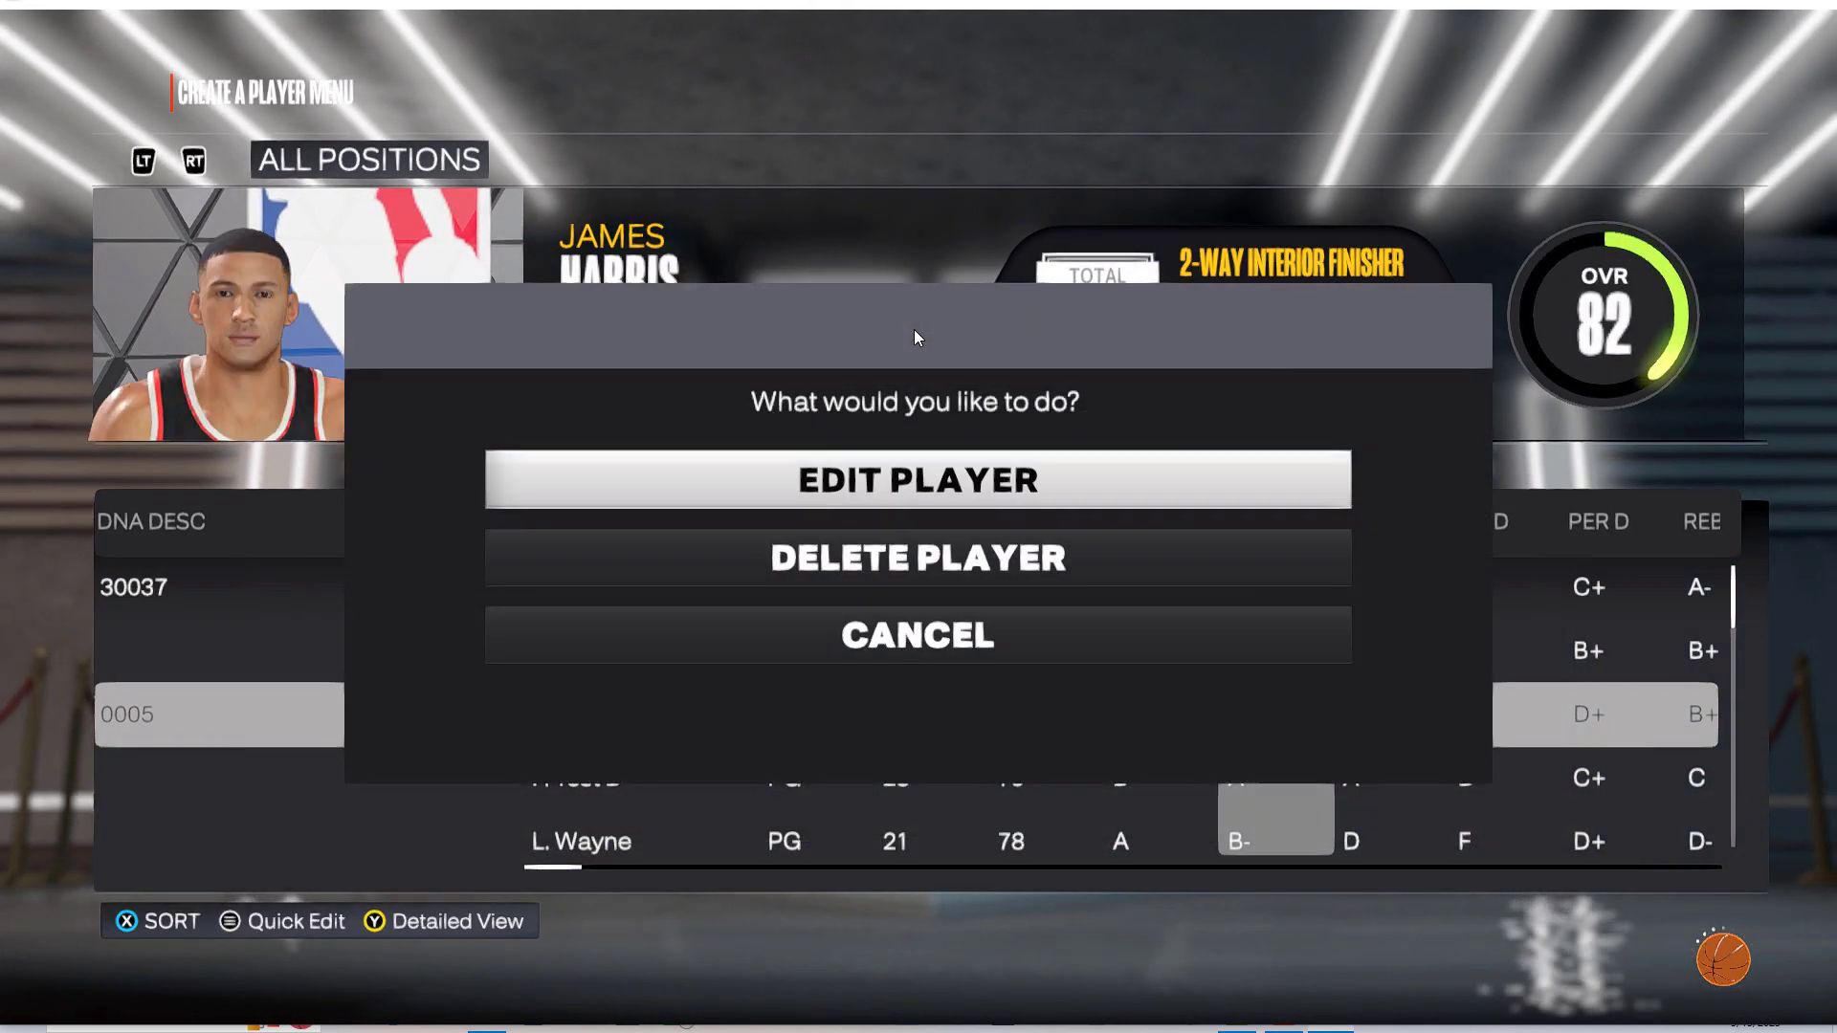
key("Return")
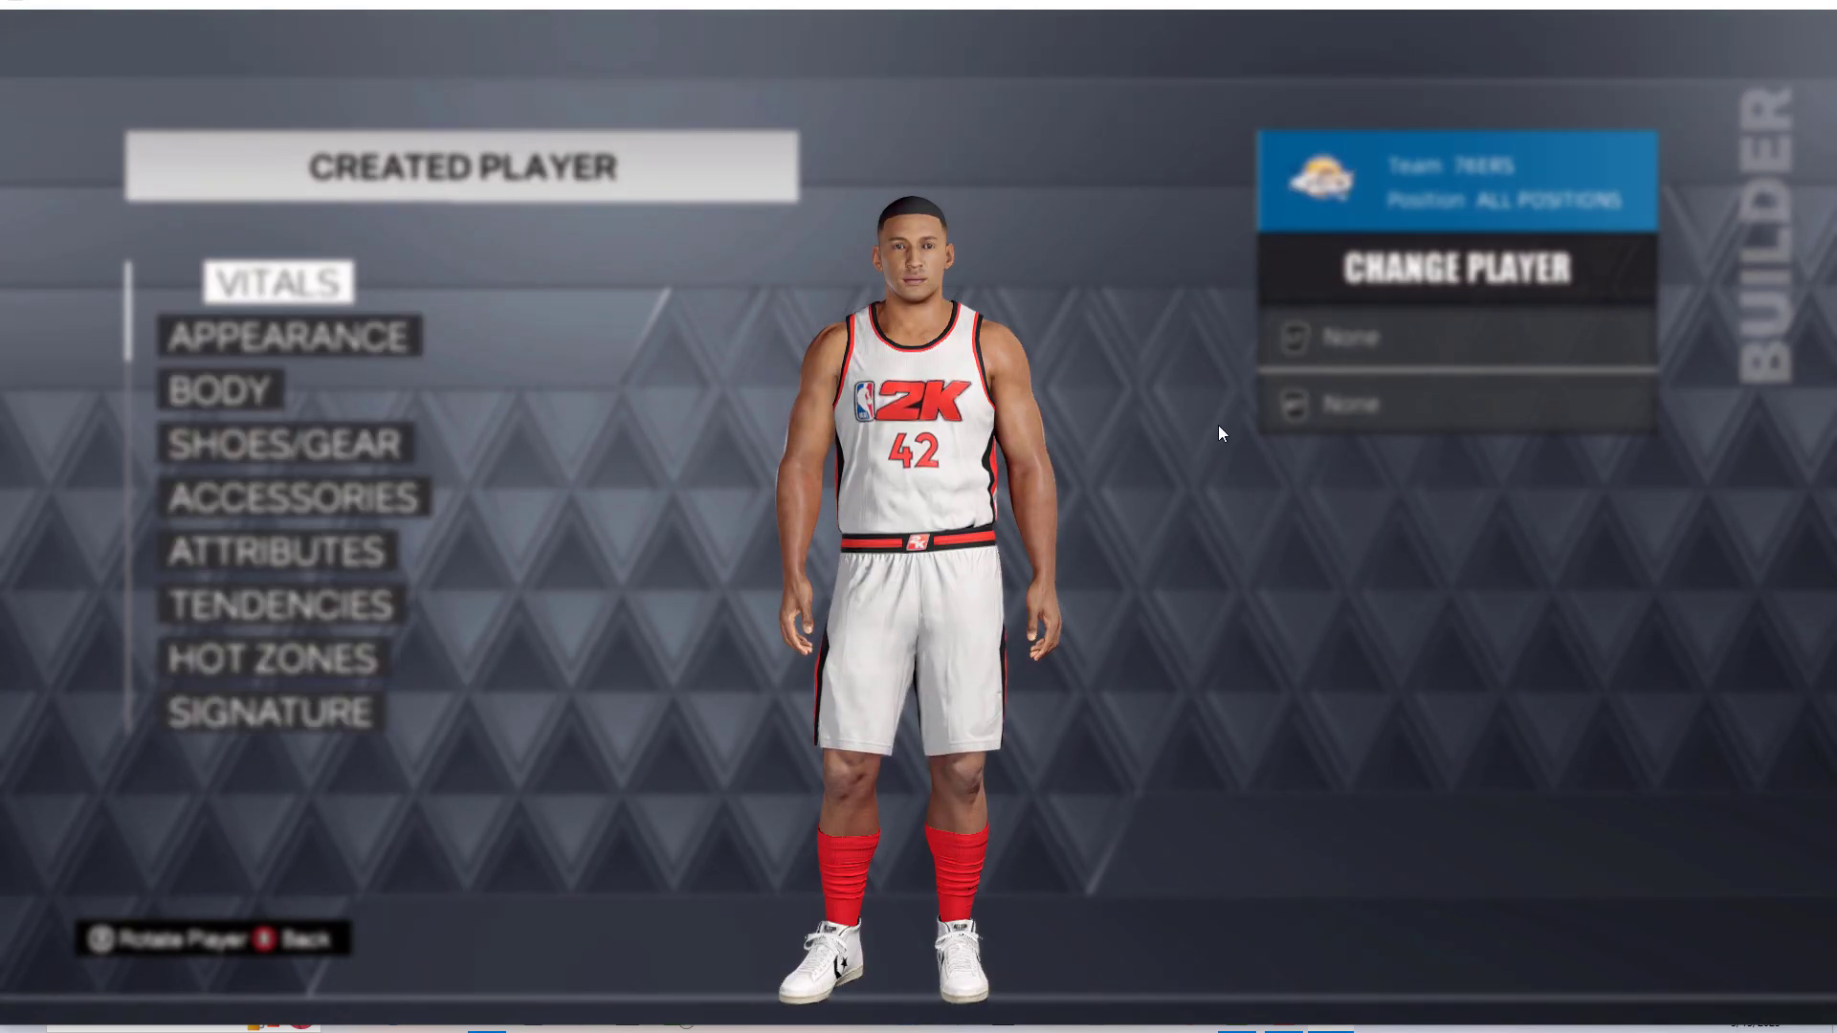
- Load no reshade.ini from the ReShade preset list
key("Home")
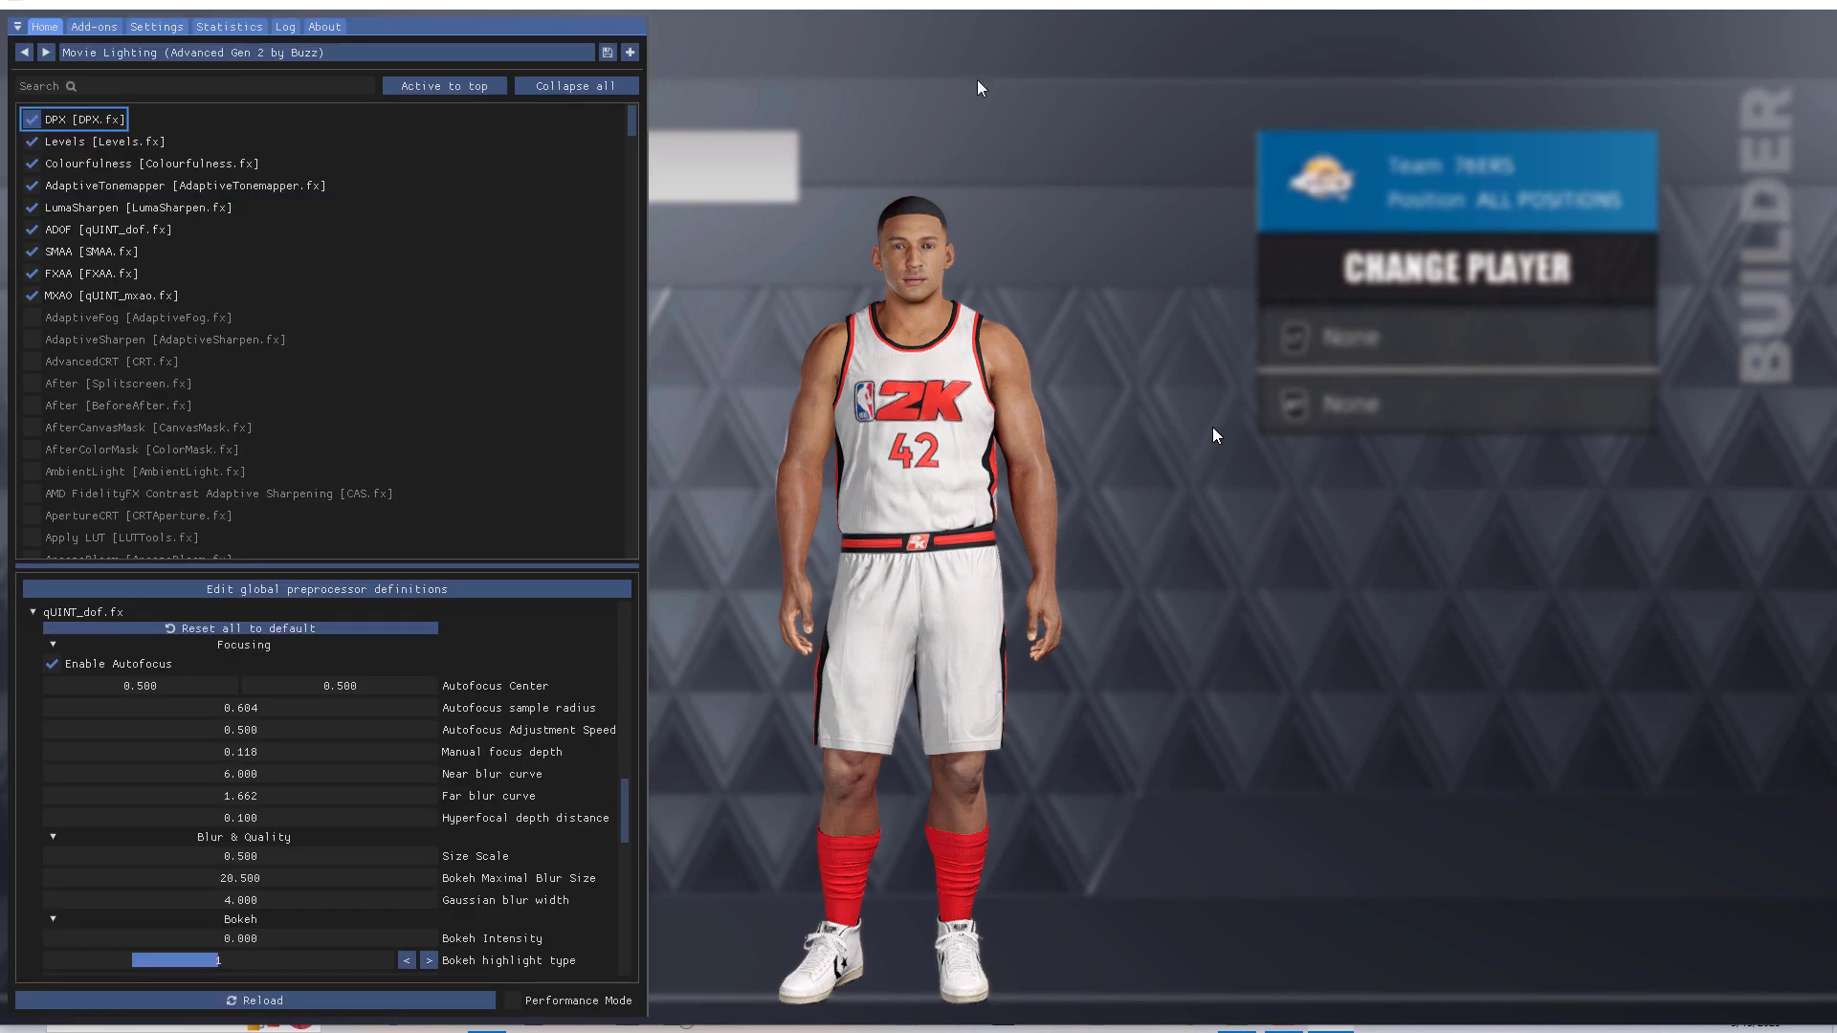
left_click(94, 50)
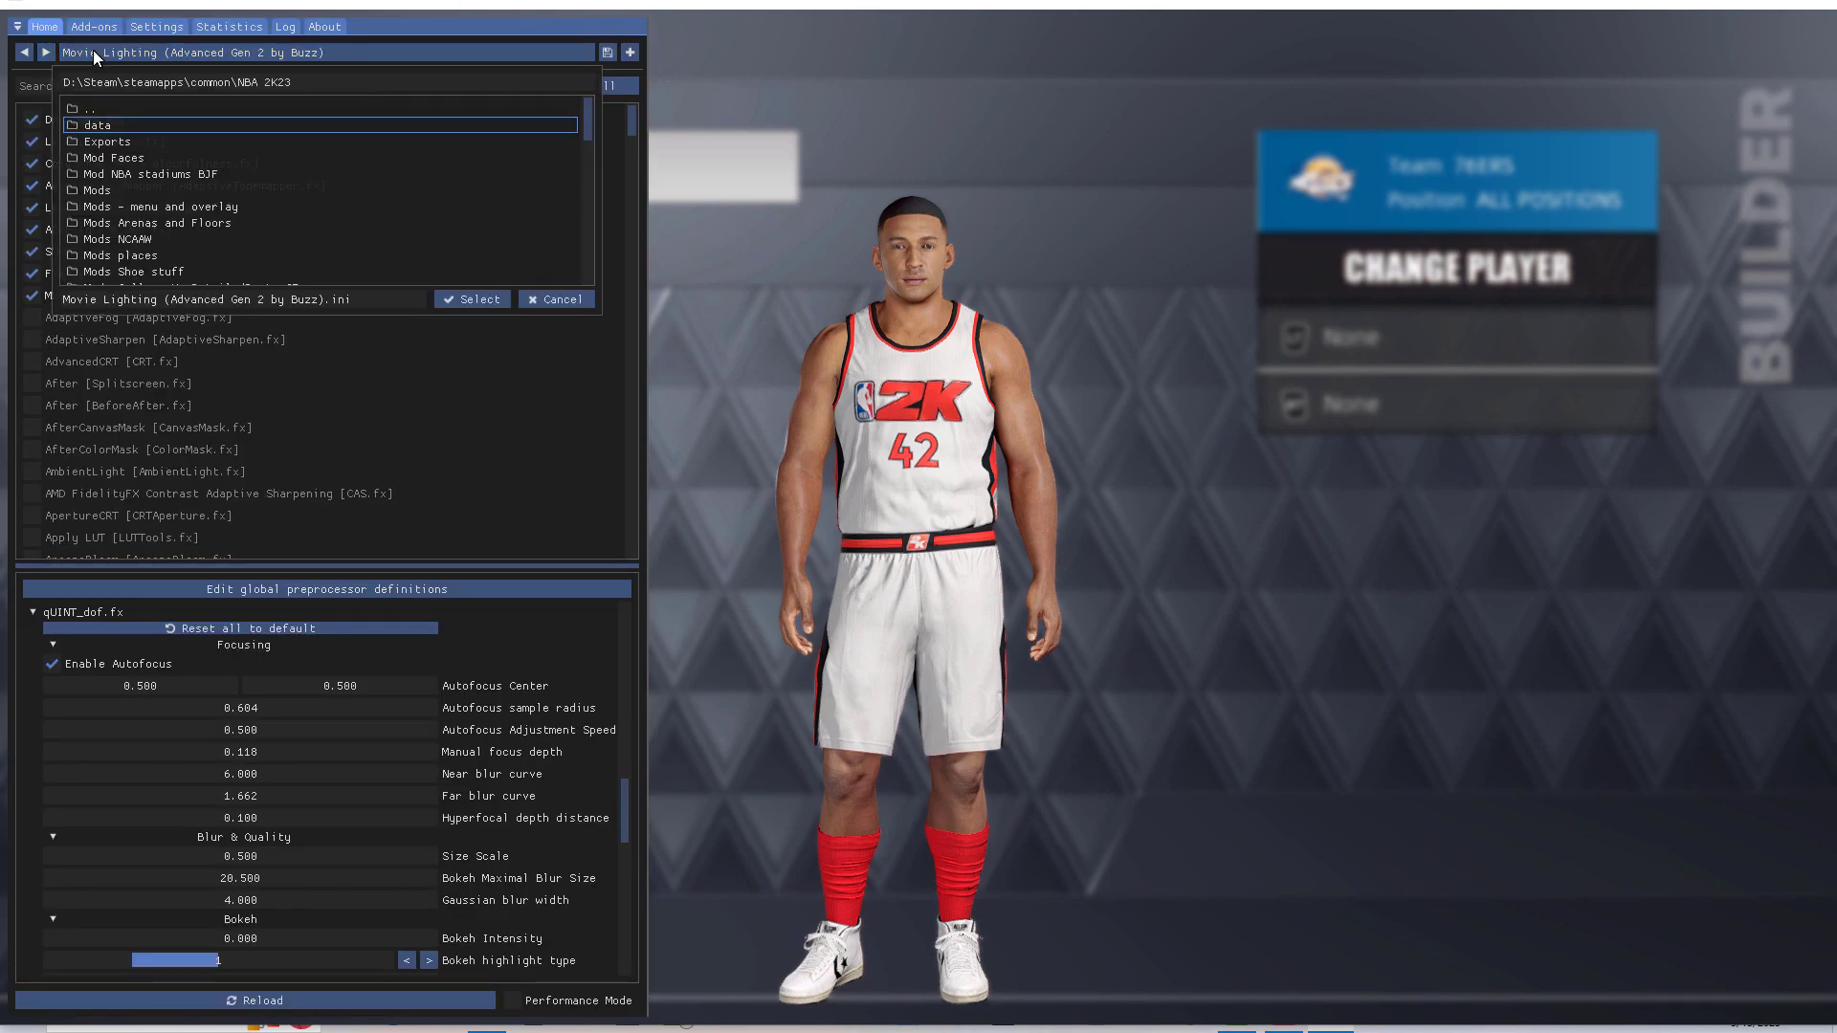
scroll(193, 216, "down", 2)
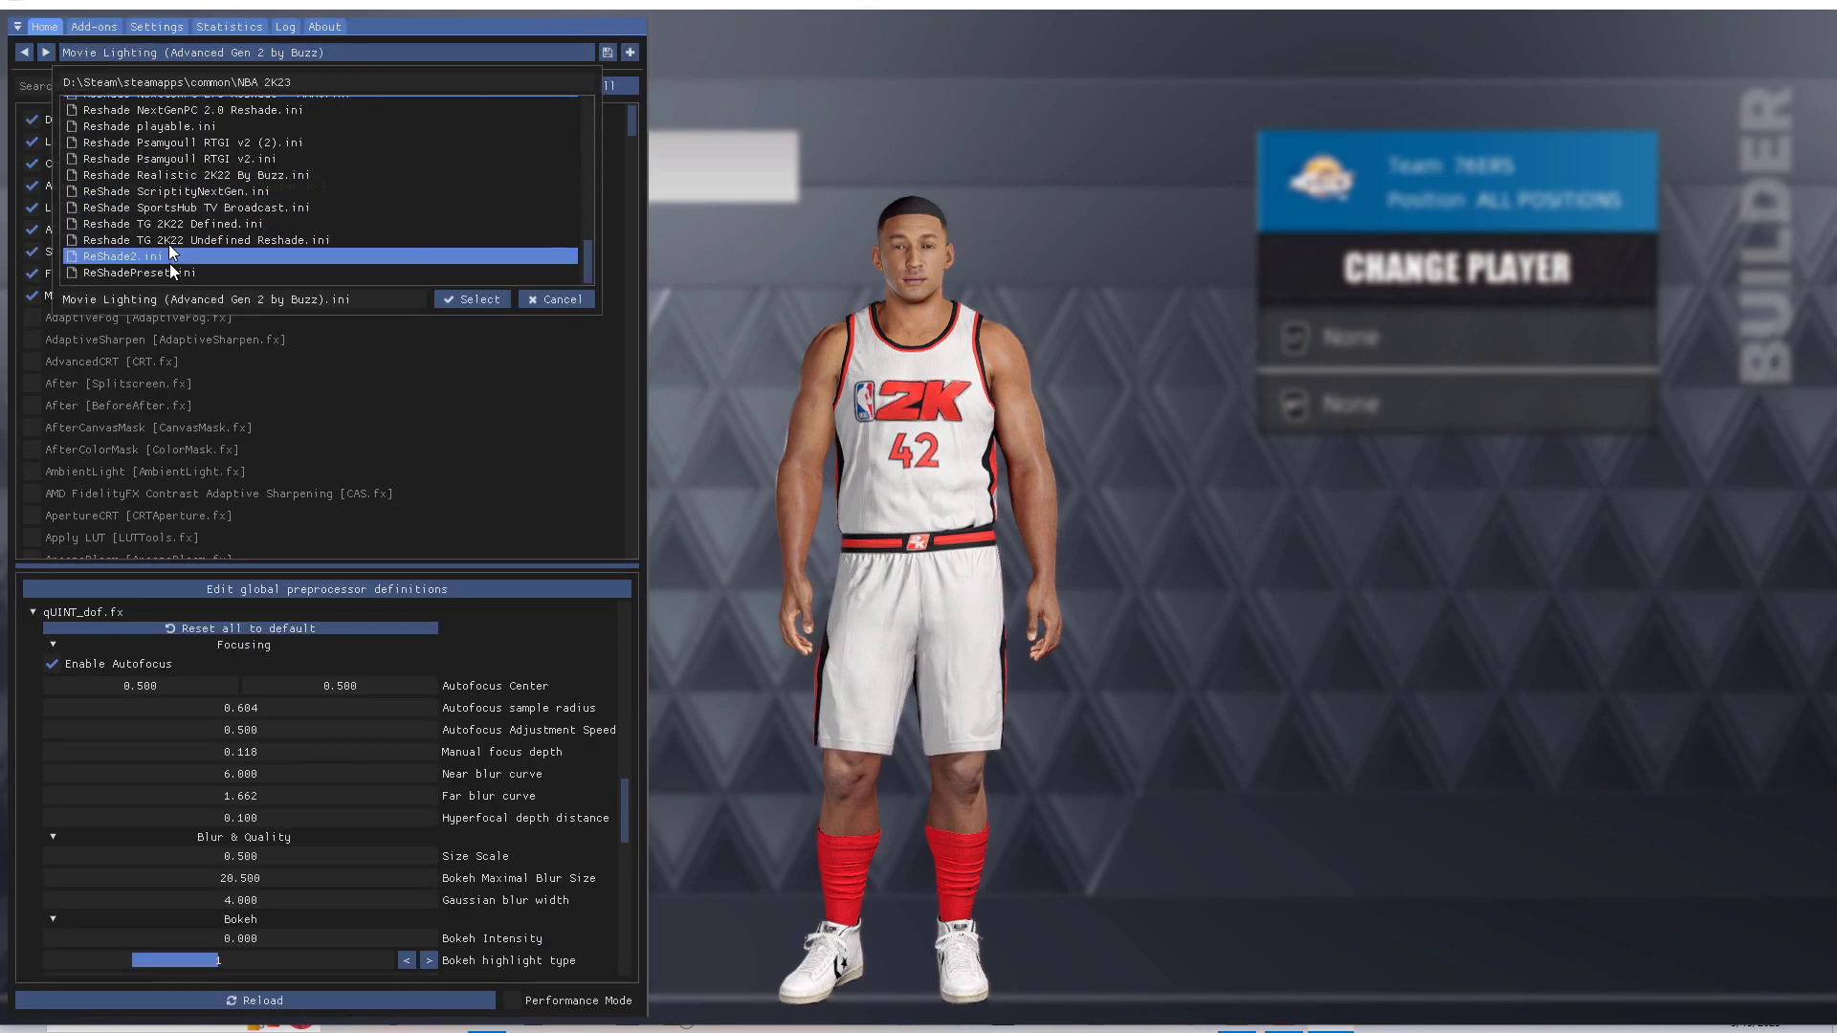
scroll(168, 243, "up", 2)
scroll(172, 239, "up", 2)
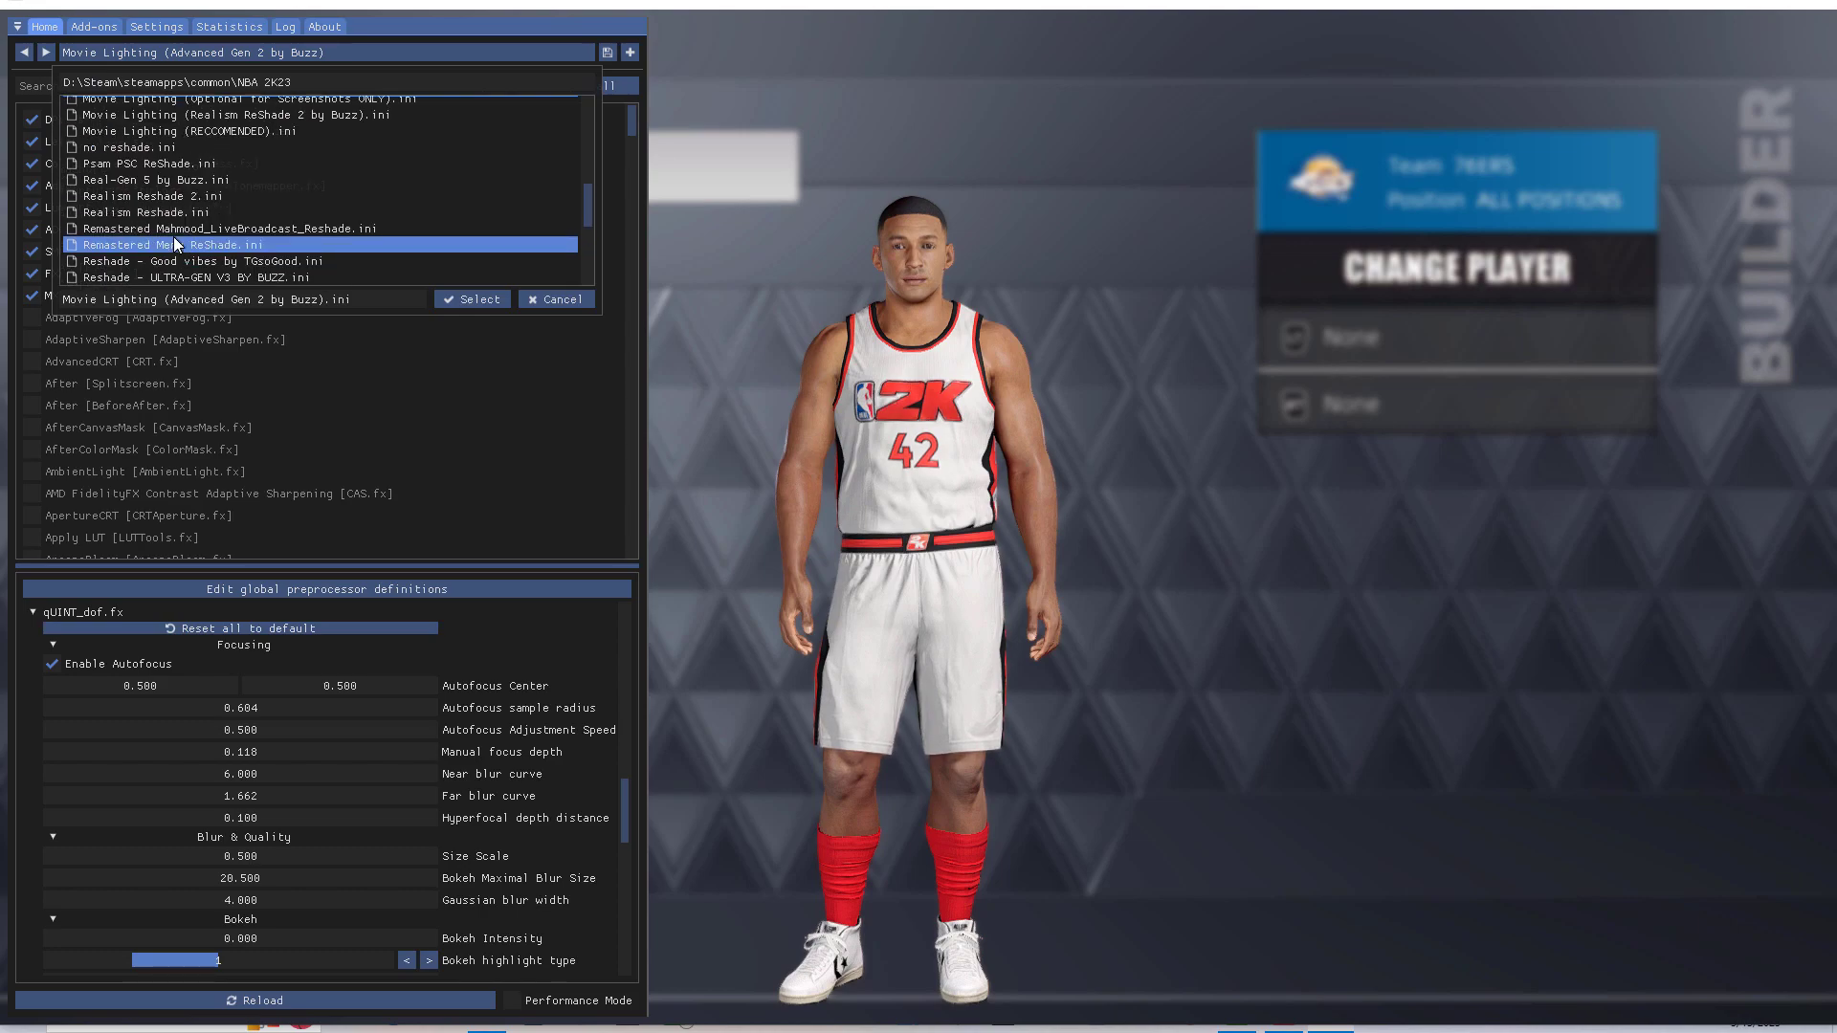
left_click(157, 146)
left_click(463, 297)
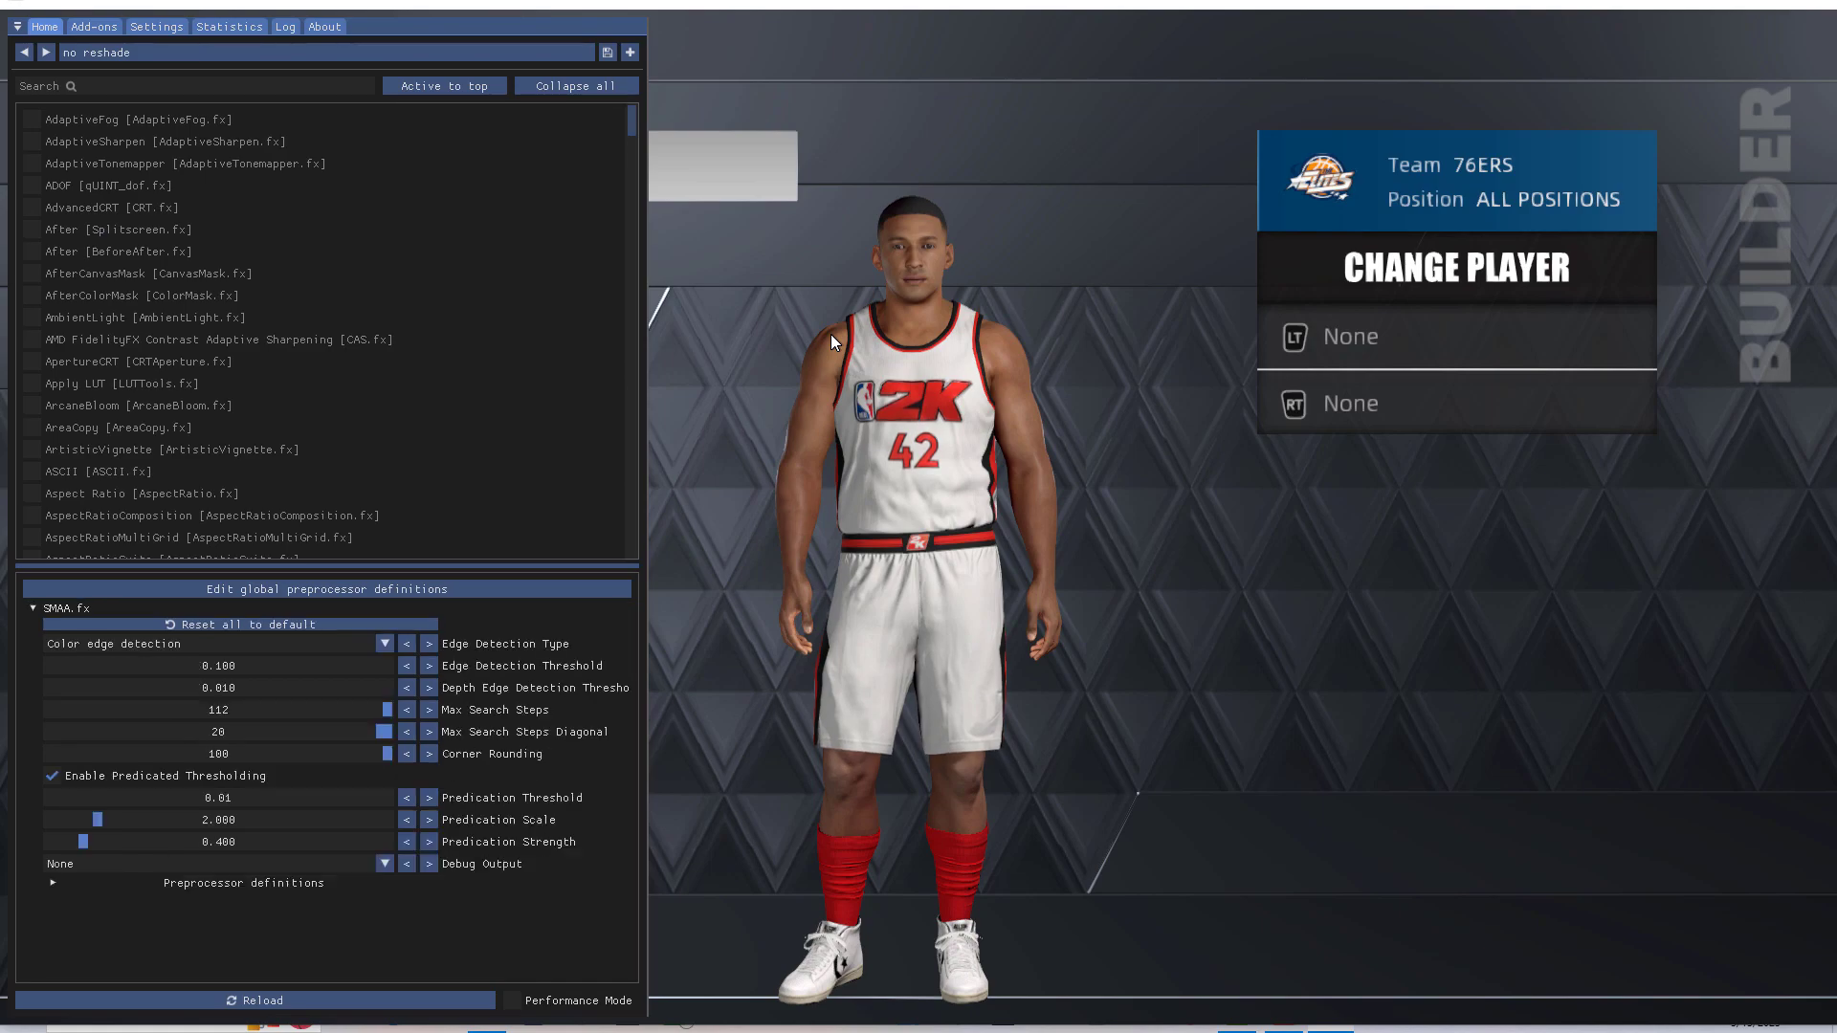
- Cycle through Psam PSC, Real-Gen 5, Realism Reshade 2, Realism Reshade and Mahmood LiveBroadcast presets
key("Home")
key("Home")
left_click(46, 53)
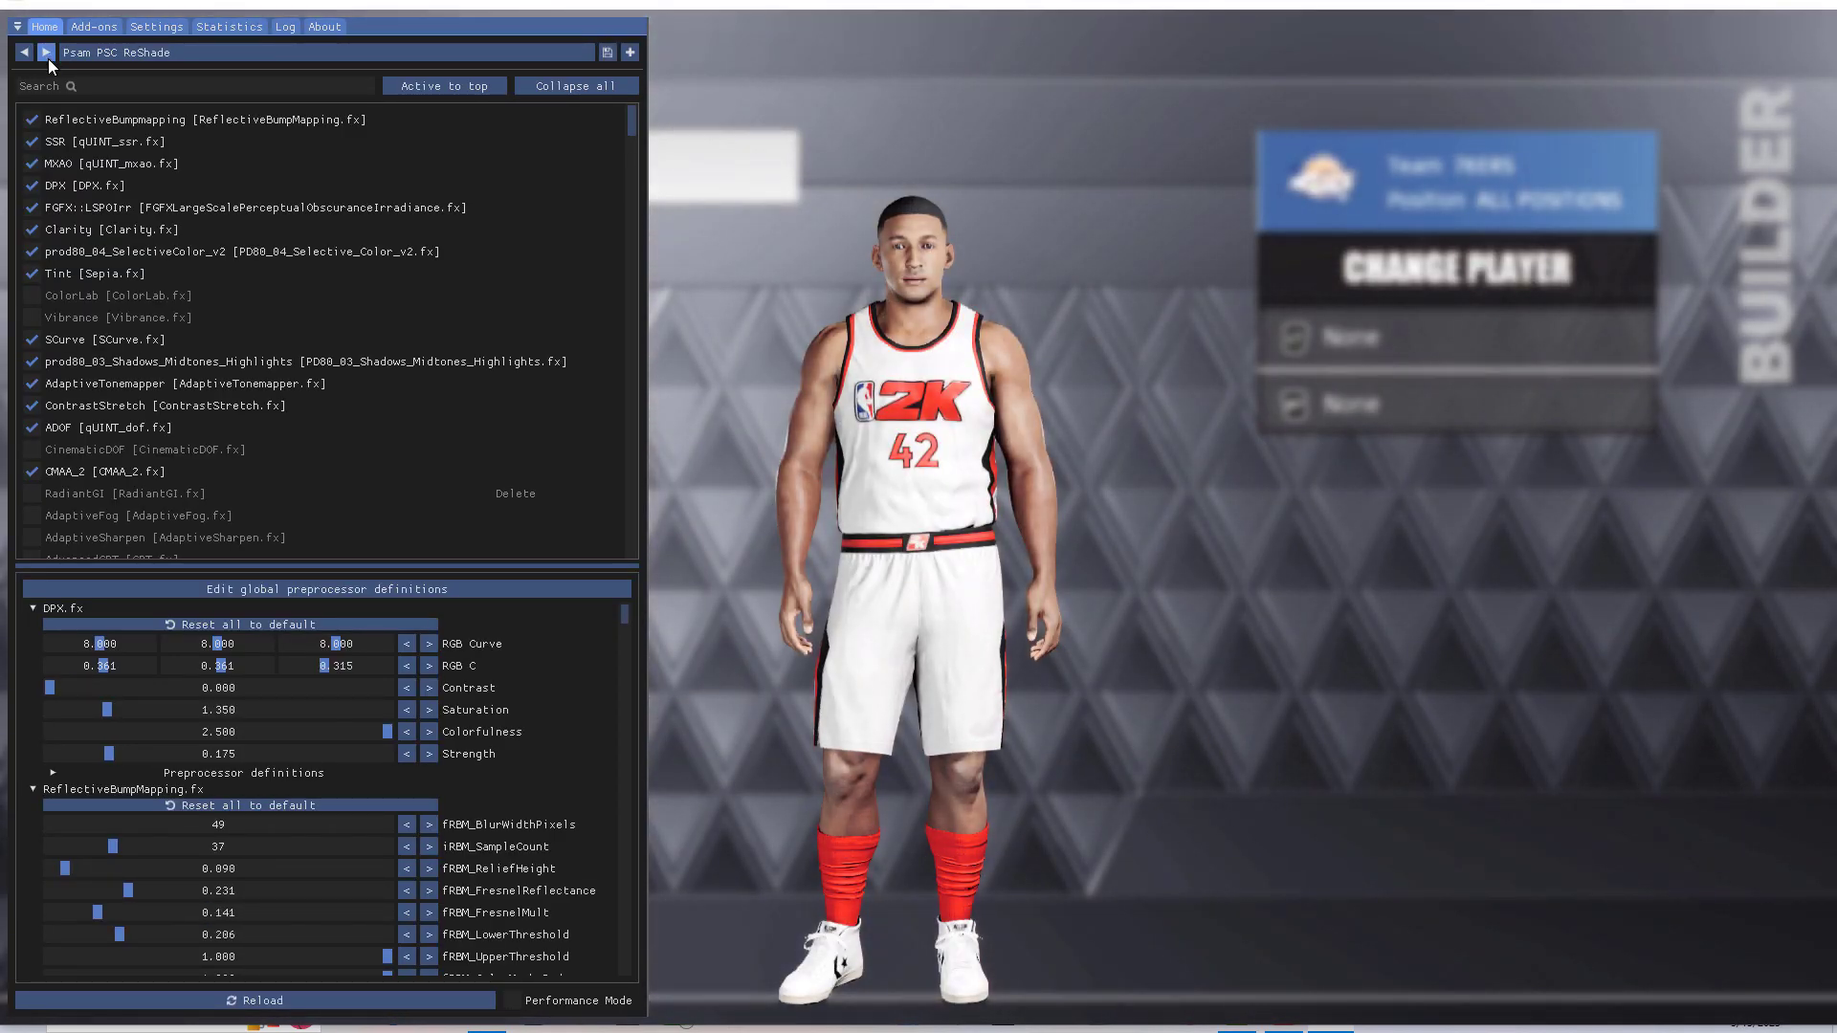
left_click(46, 53)
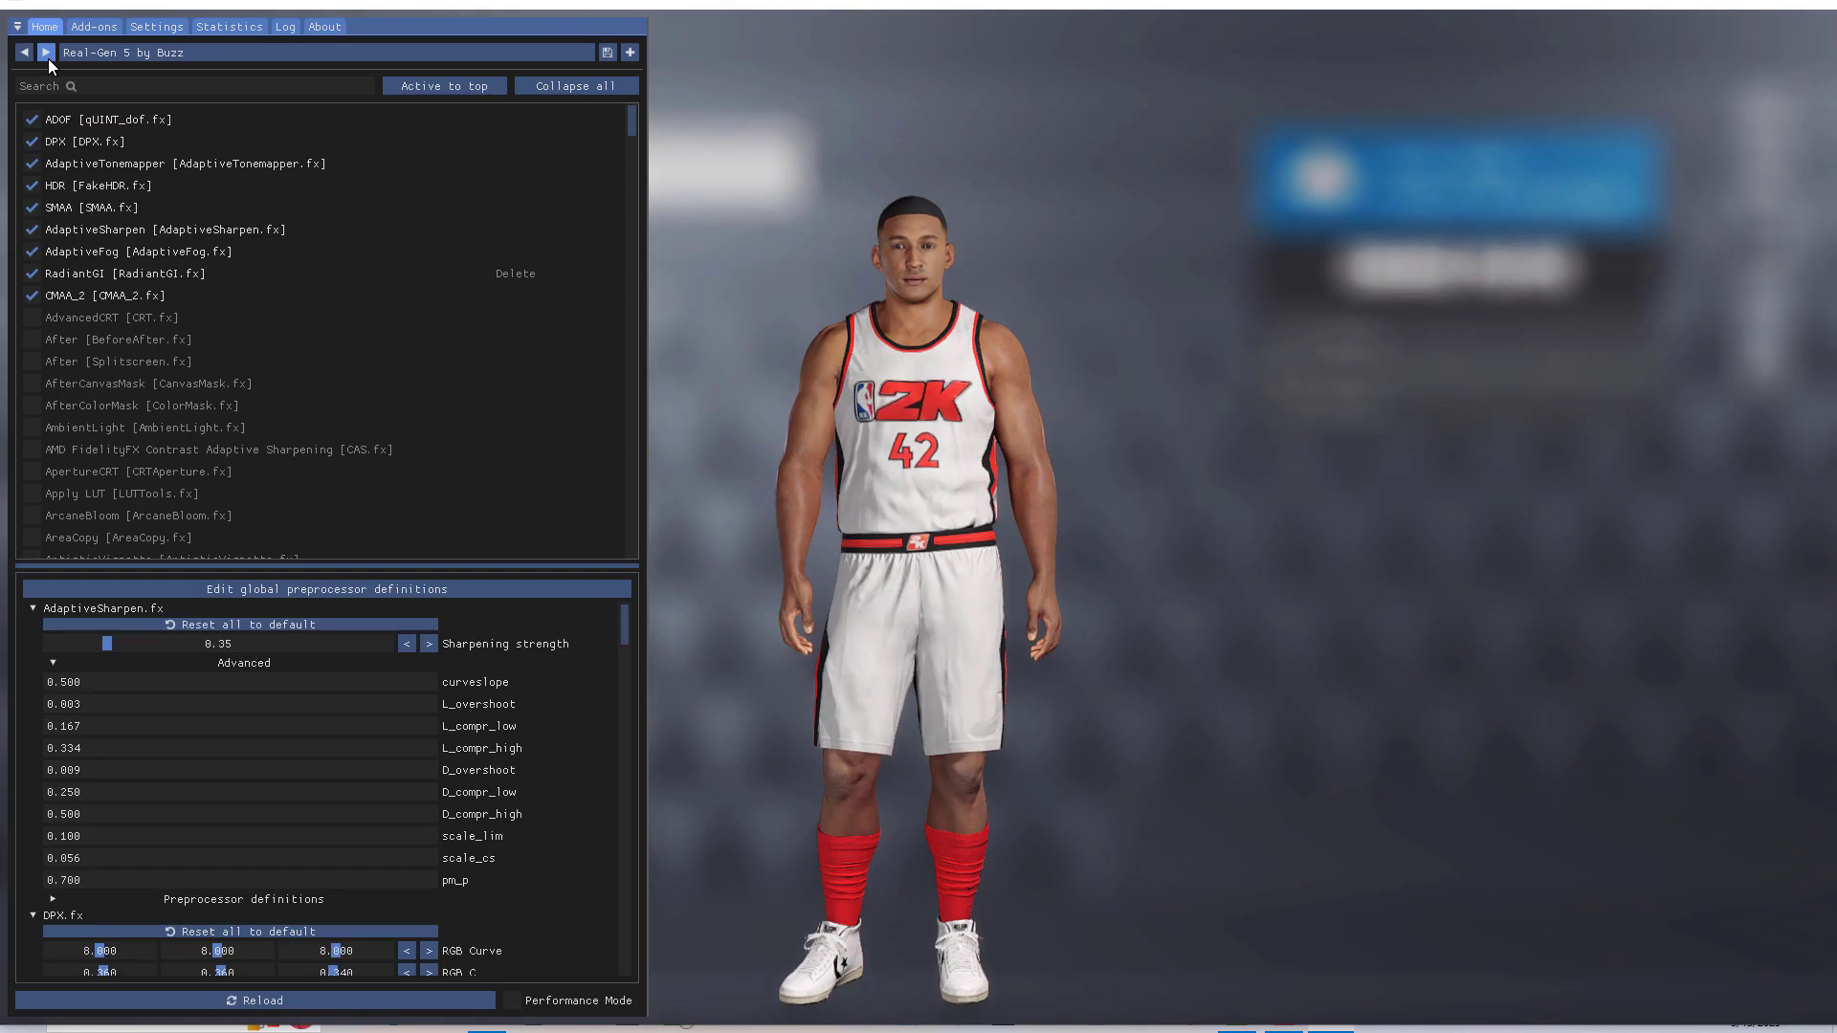
left_click(48, 58)
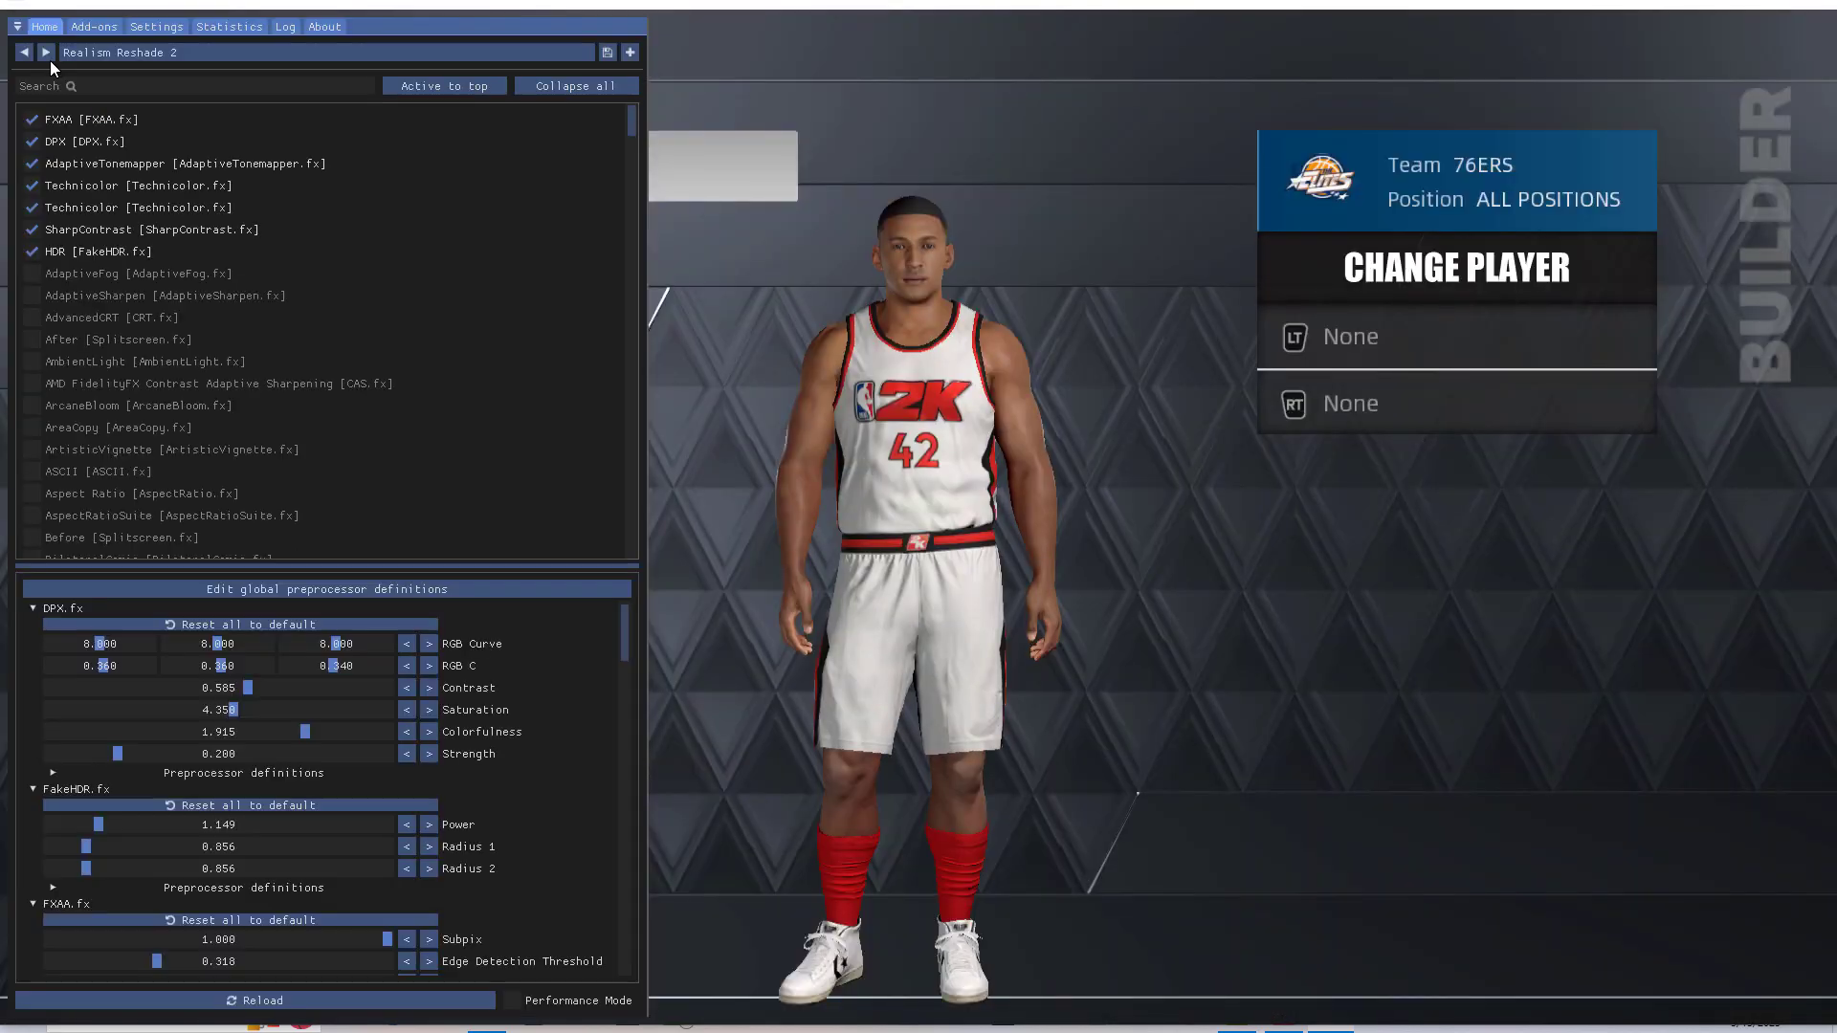
left_click(49, 60)
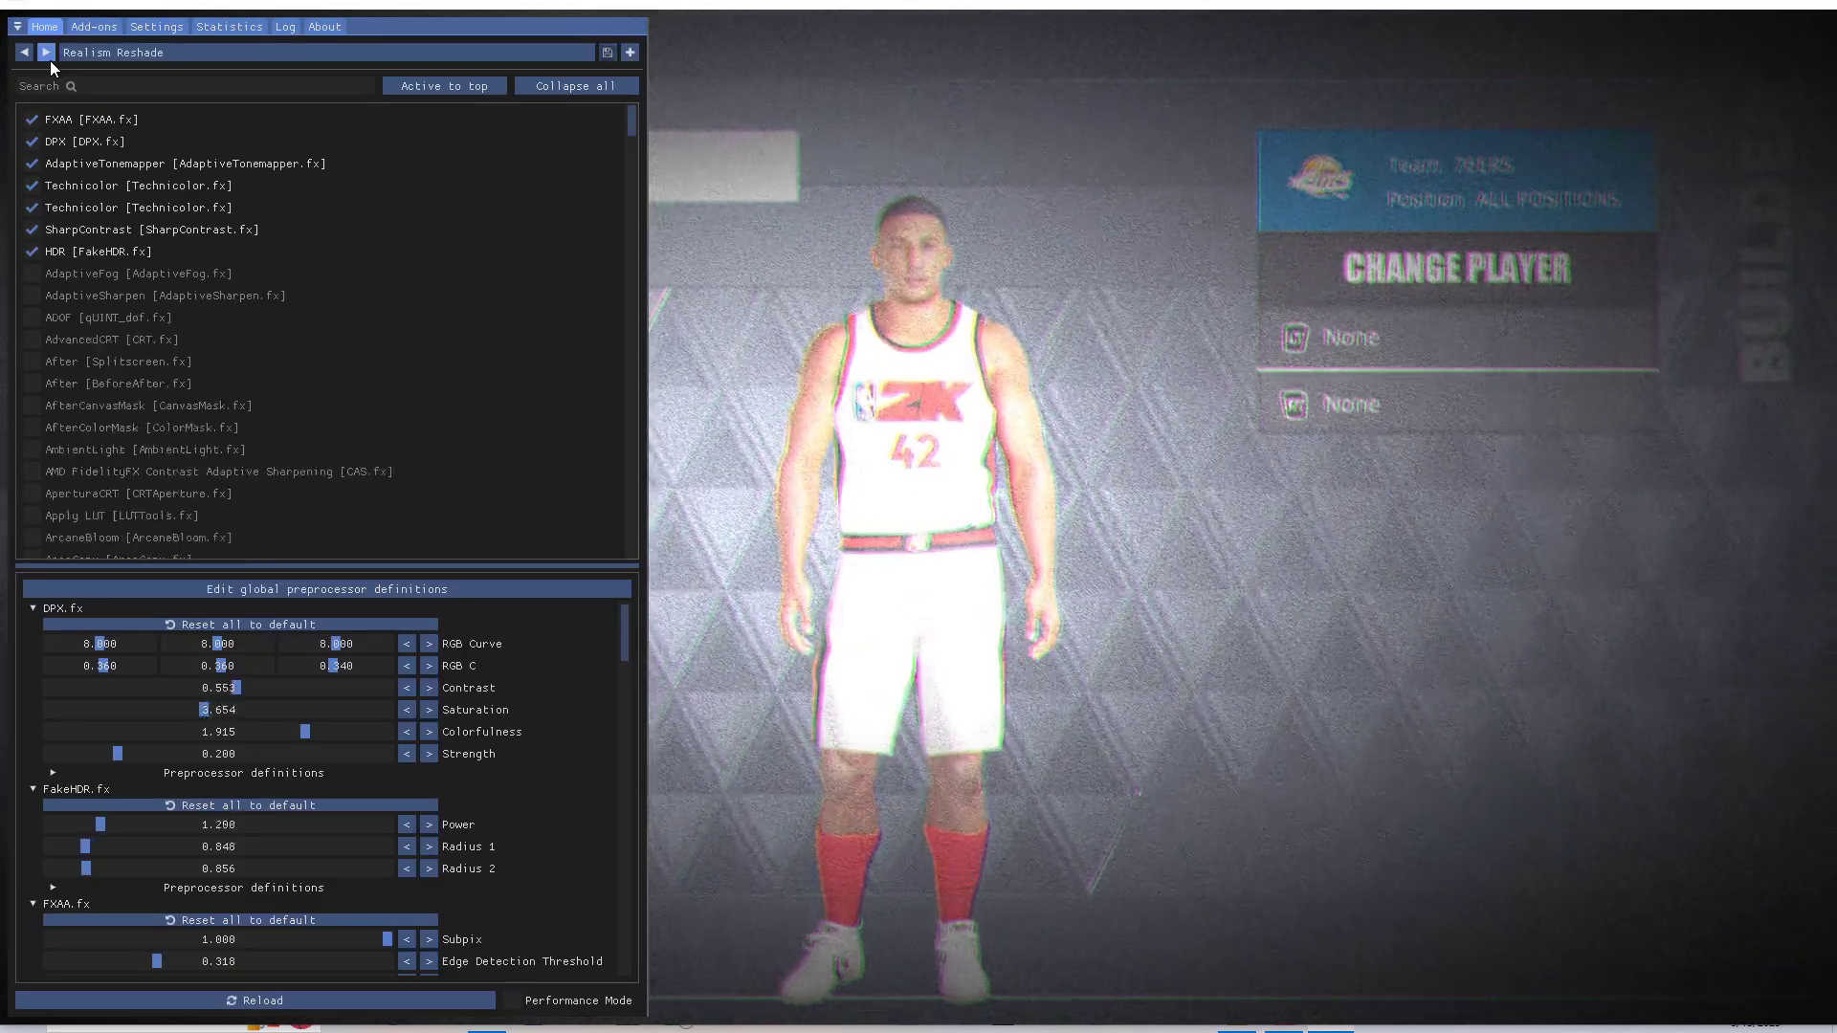
left_click(49, 59)
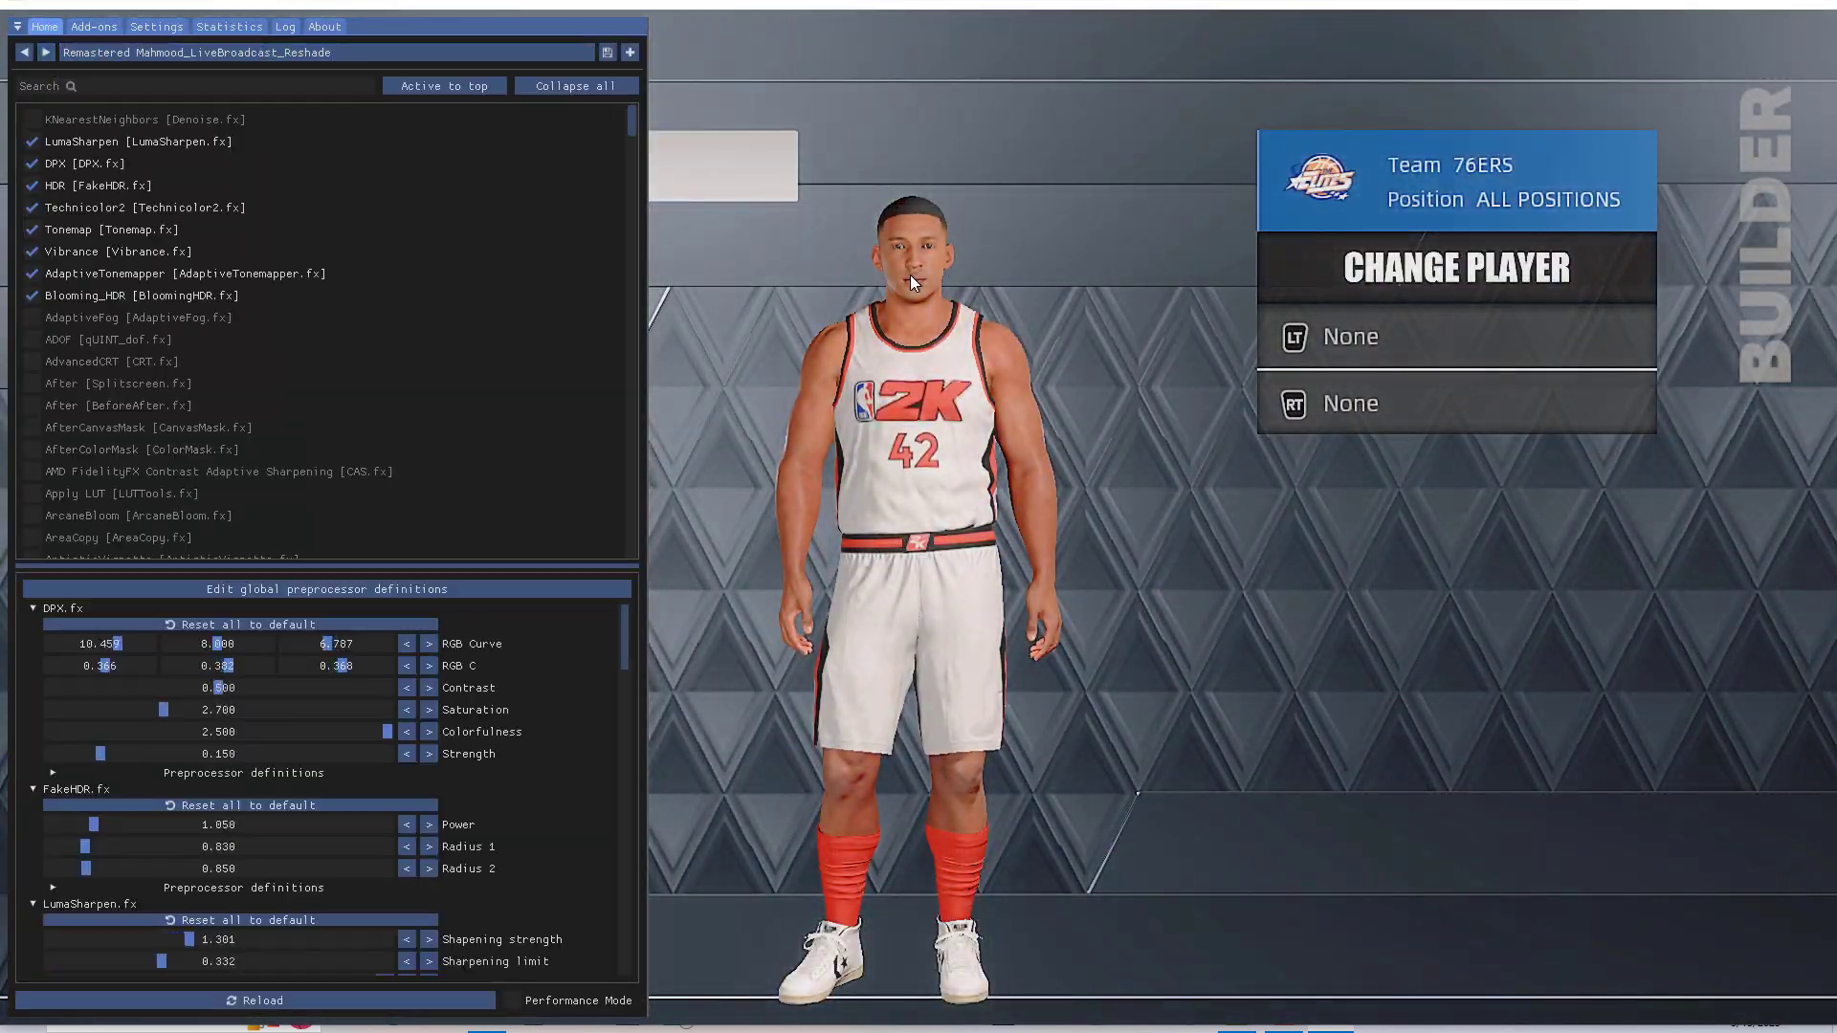
- Continue through Remastered Menu, Good vibes and ULTRA-GEN V3 to Reshade Cartoon 2
left_click(44, 53)
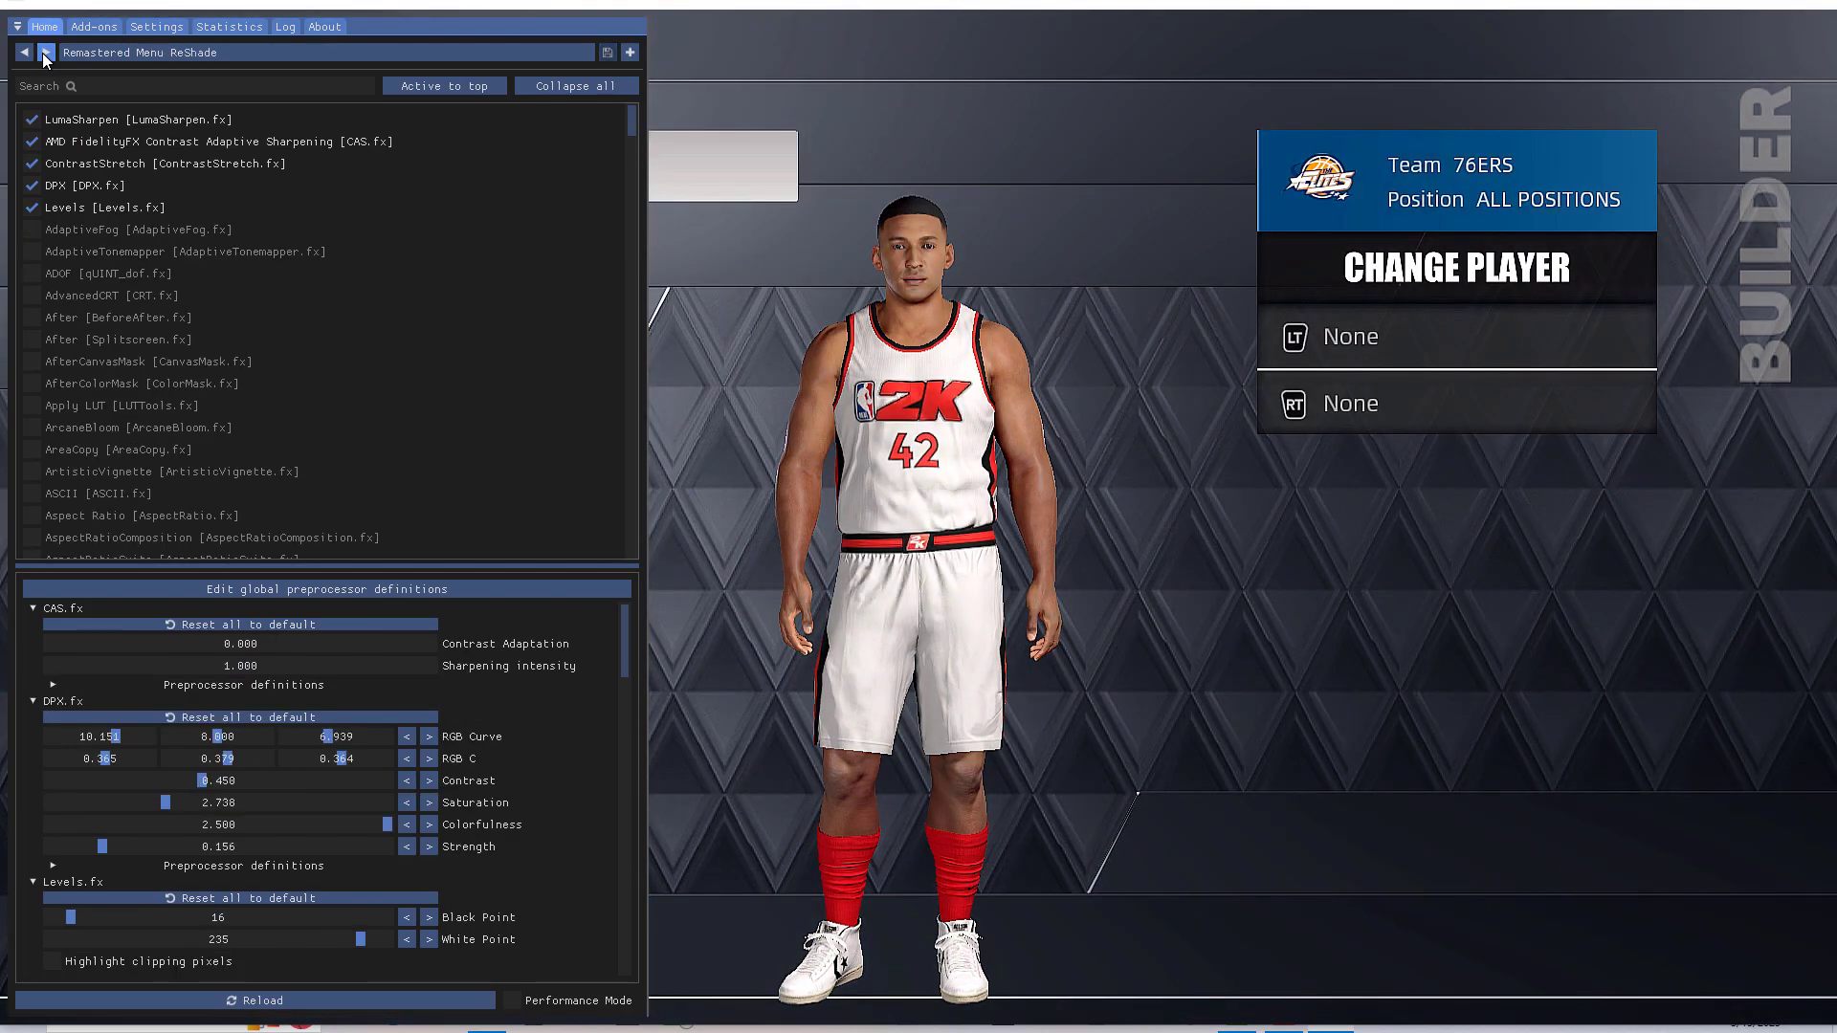
left_click(45, 52)
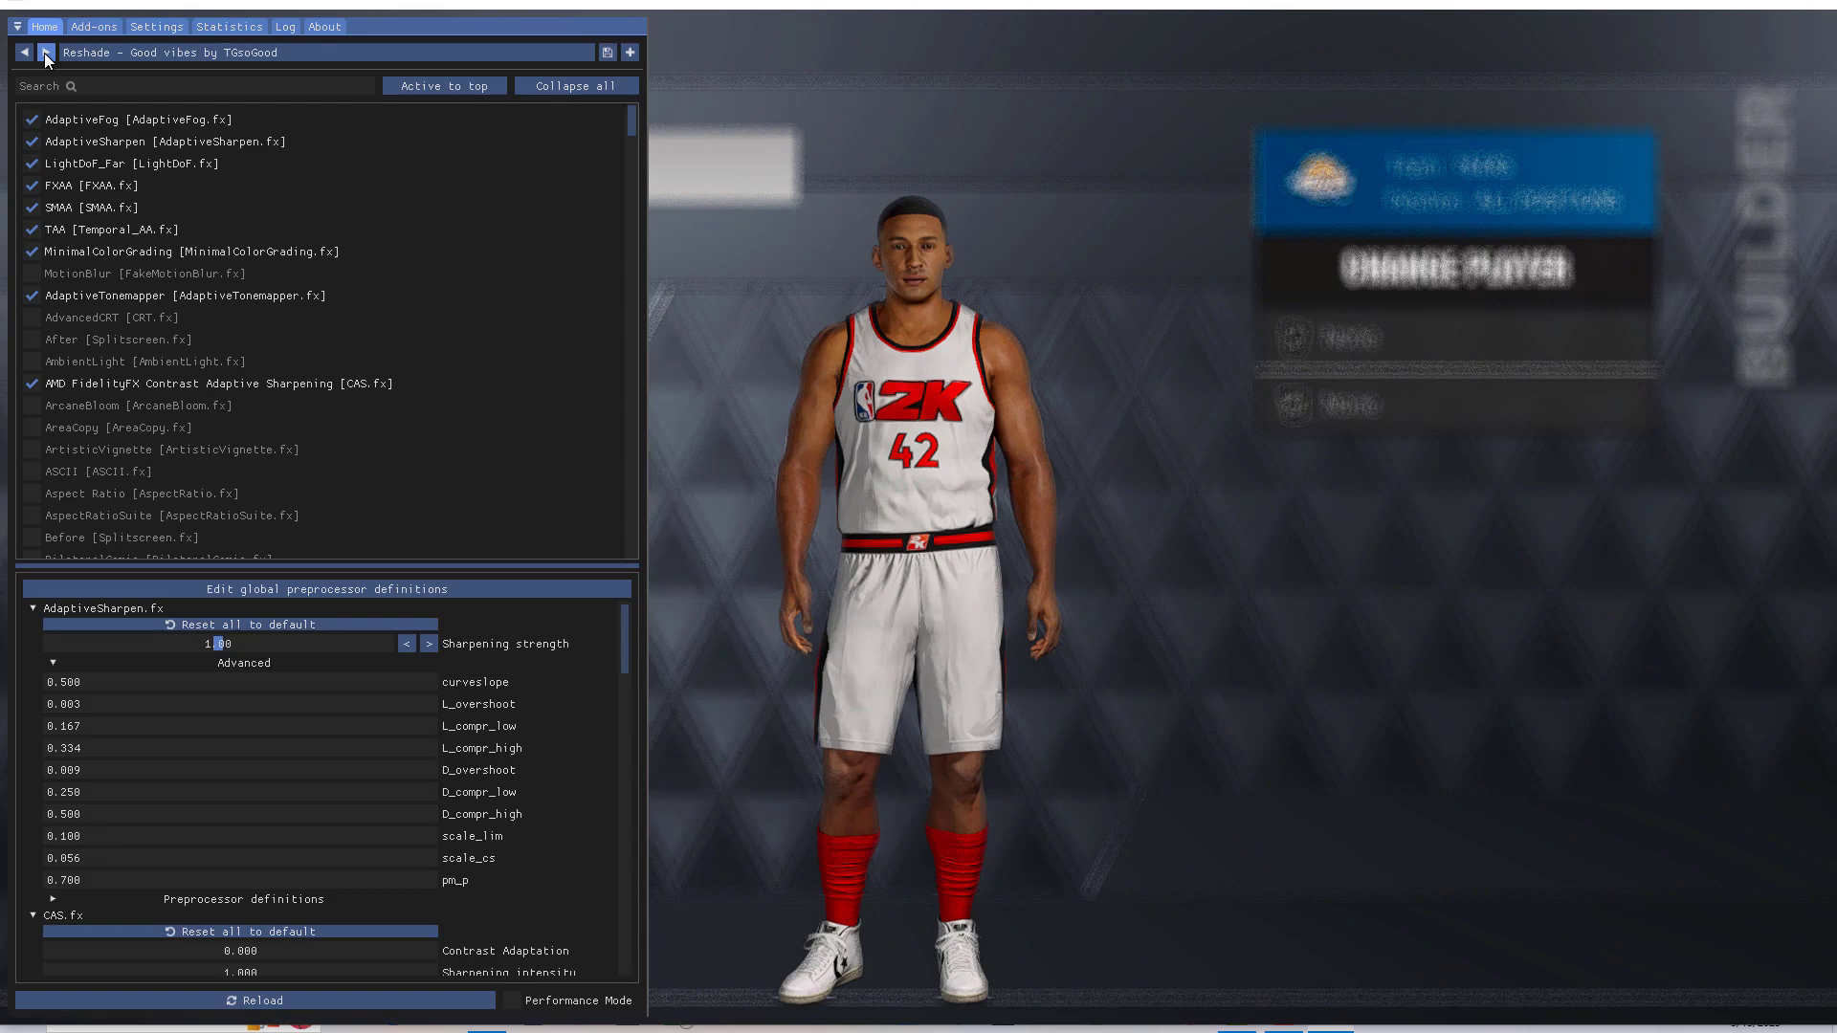
left_click(45, 53)
left_click(45, 53)
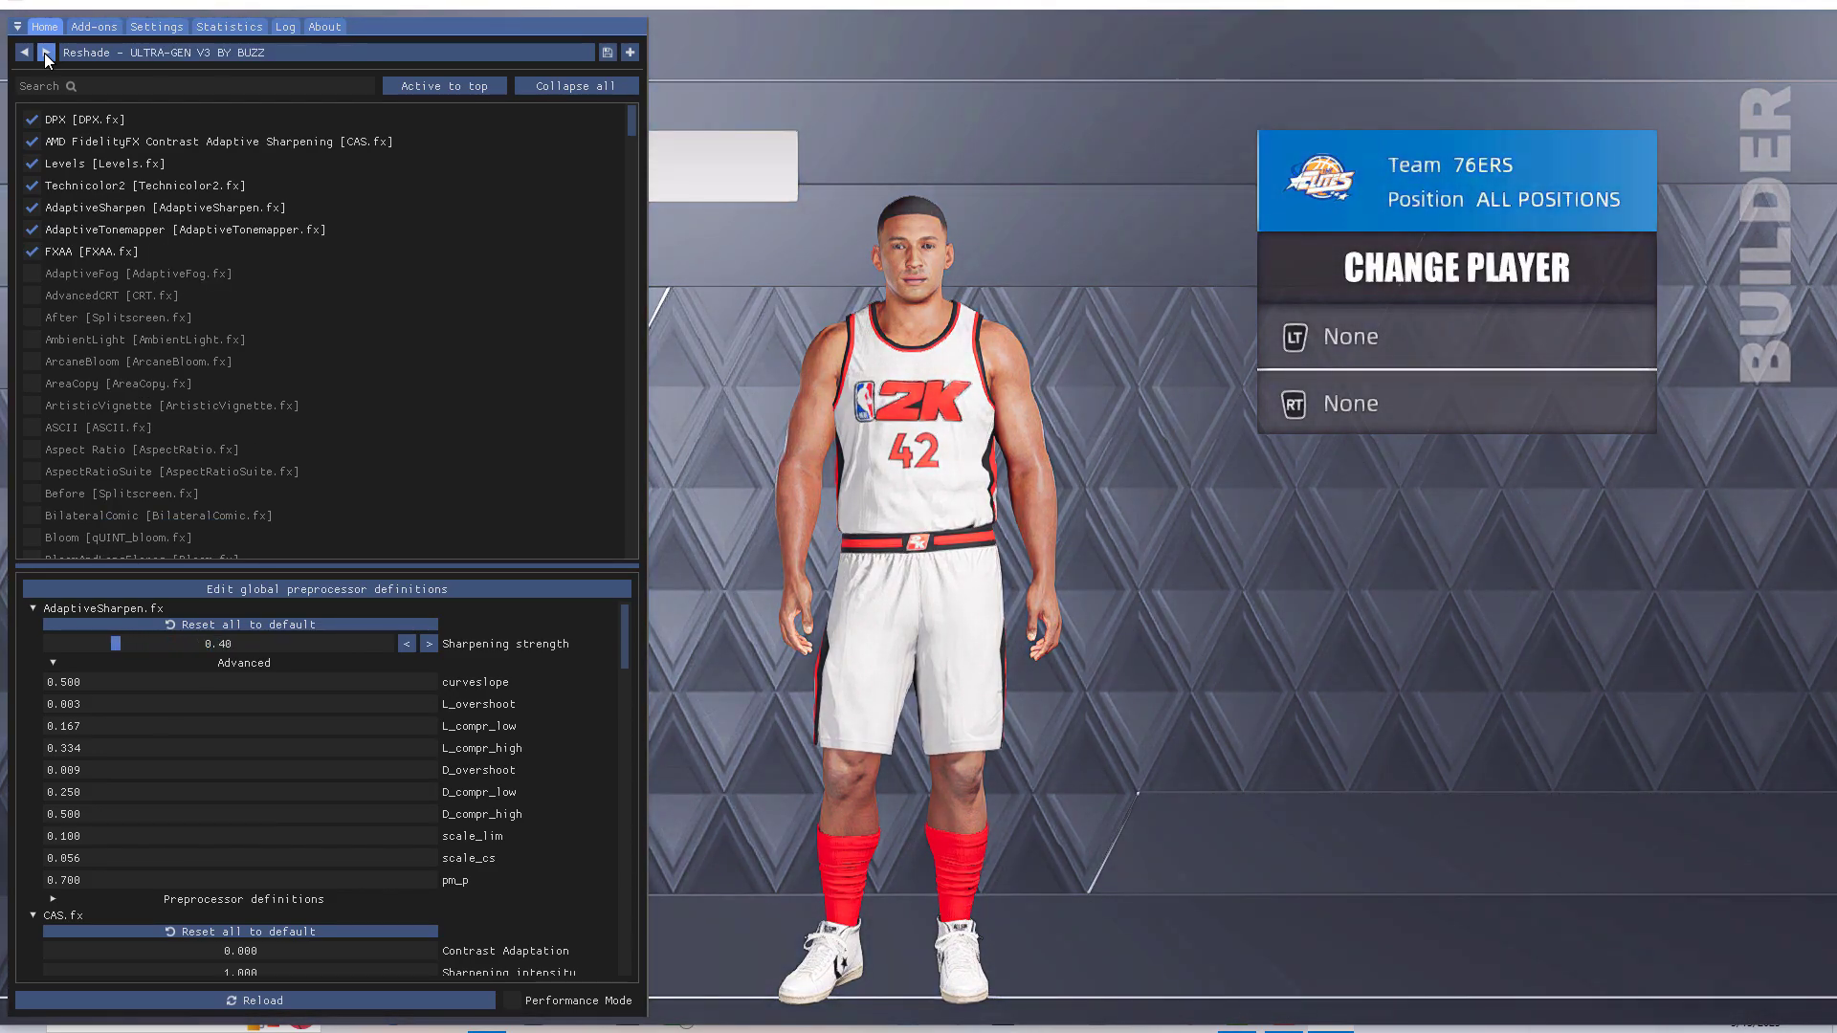
left_click(45, 53)
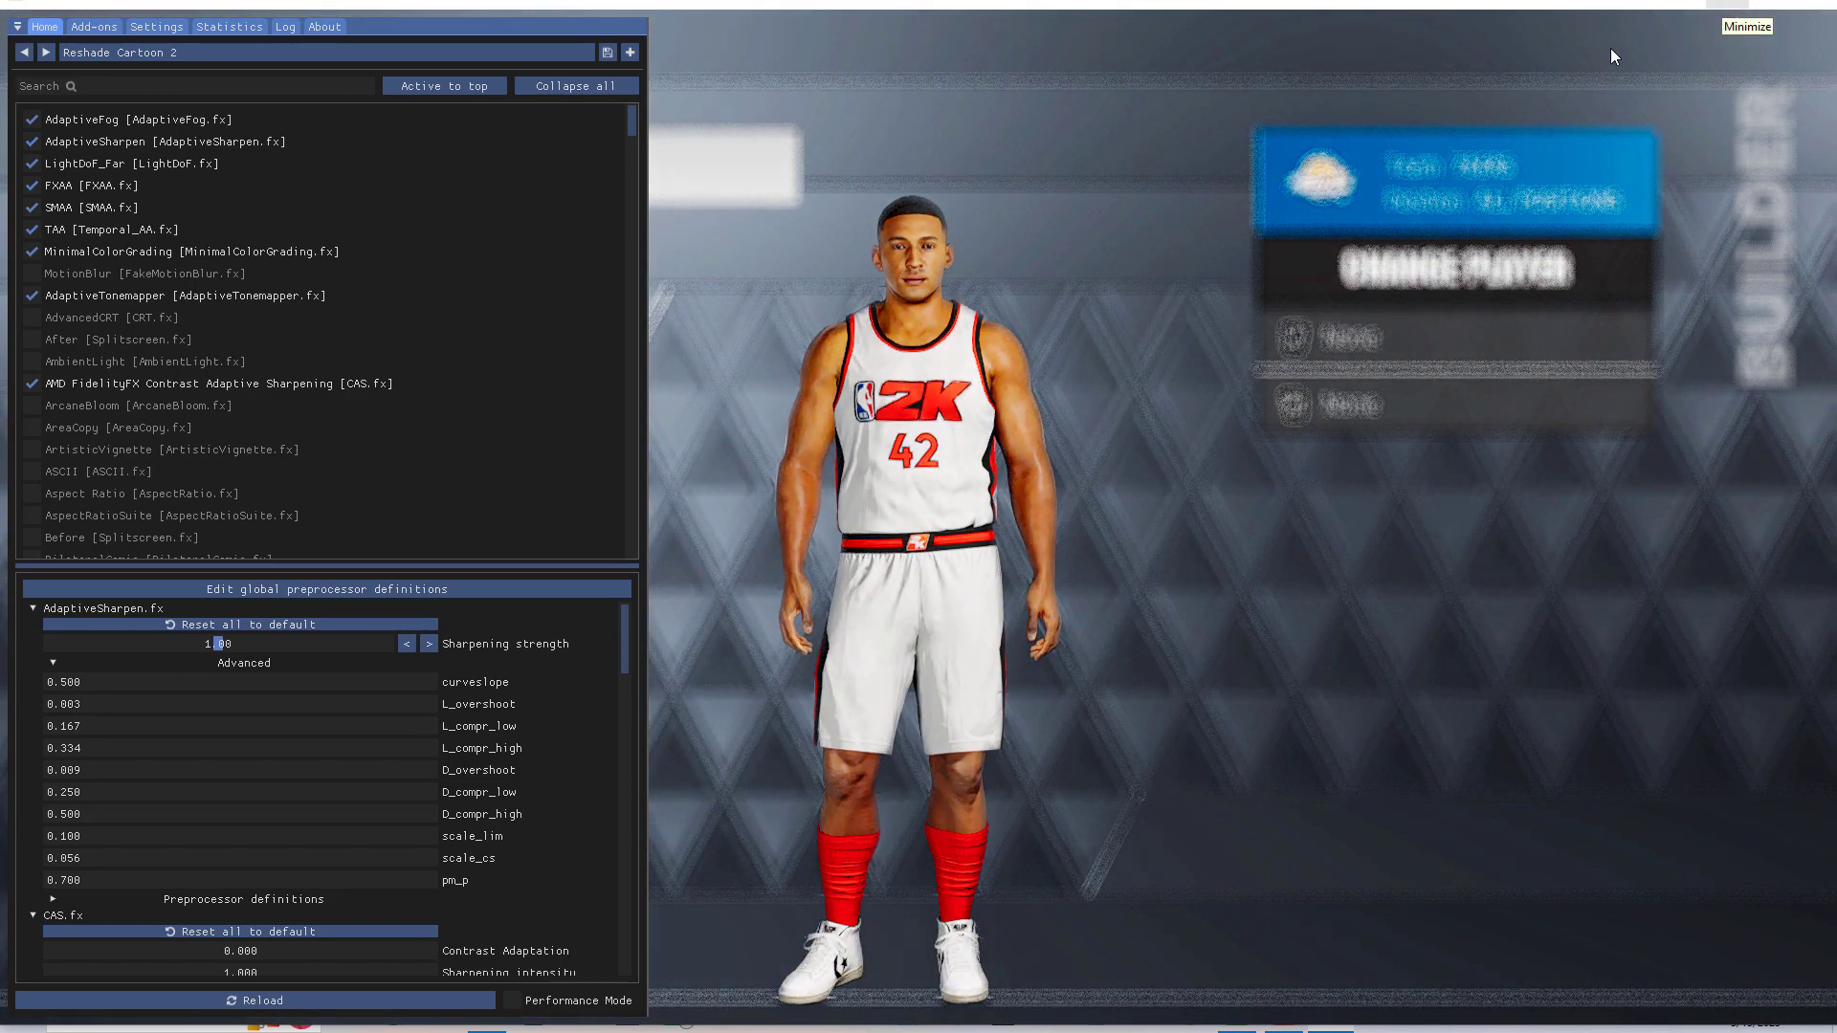
- Minimize the game and box-select Psam PSC ReShade.ini through ReShade ScriptityNextGen.ini in Explorer
left_click(1736, 10)
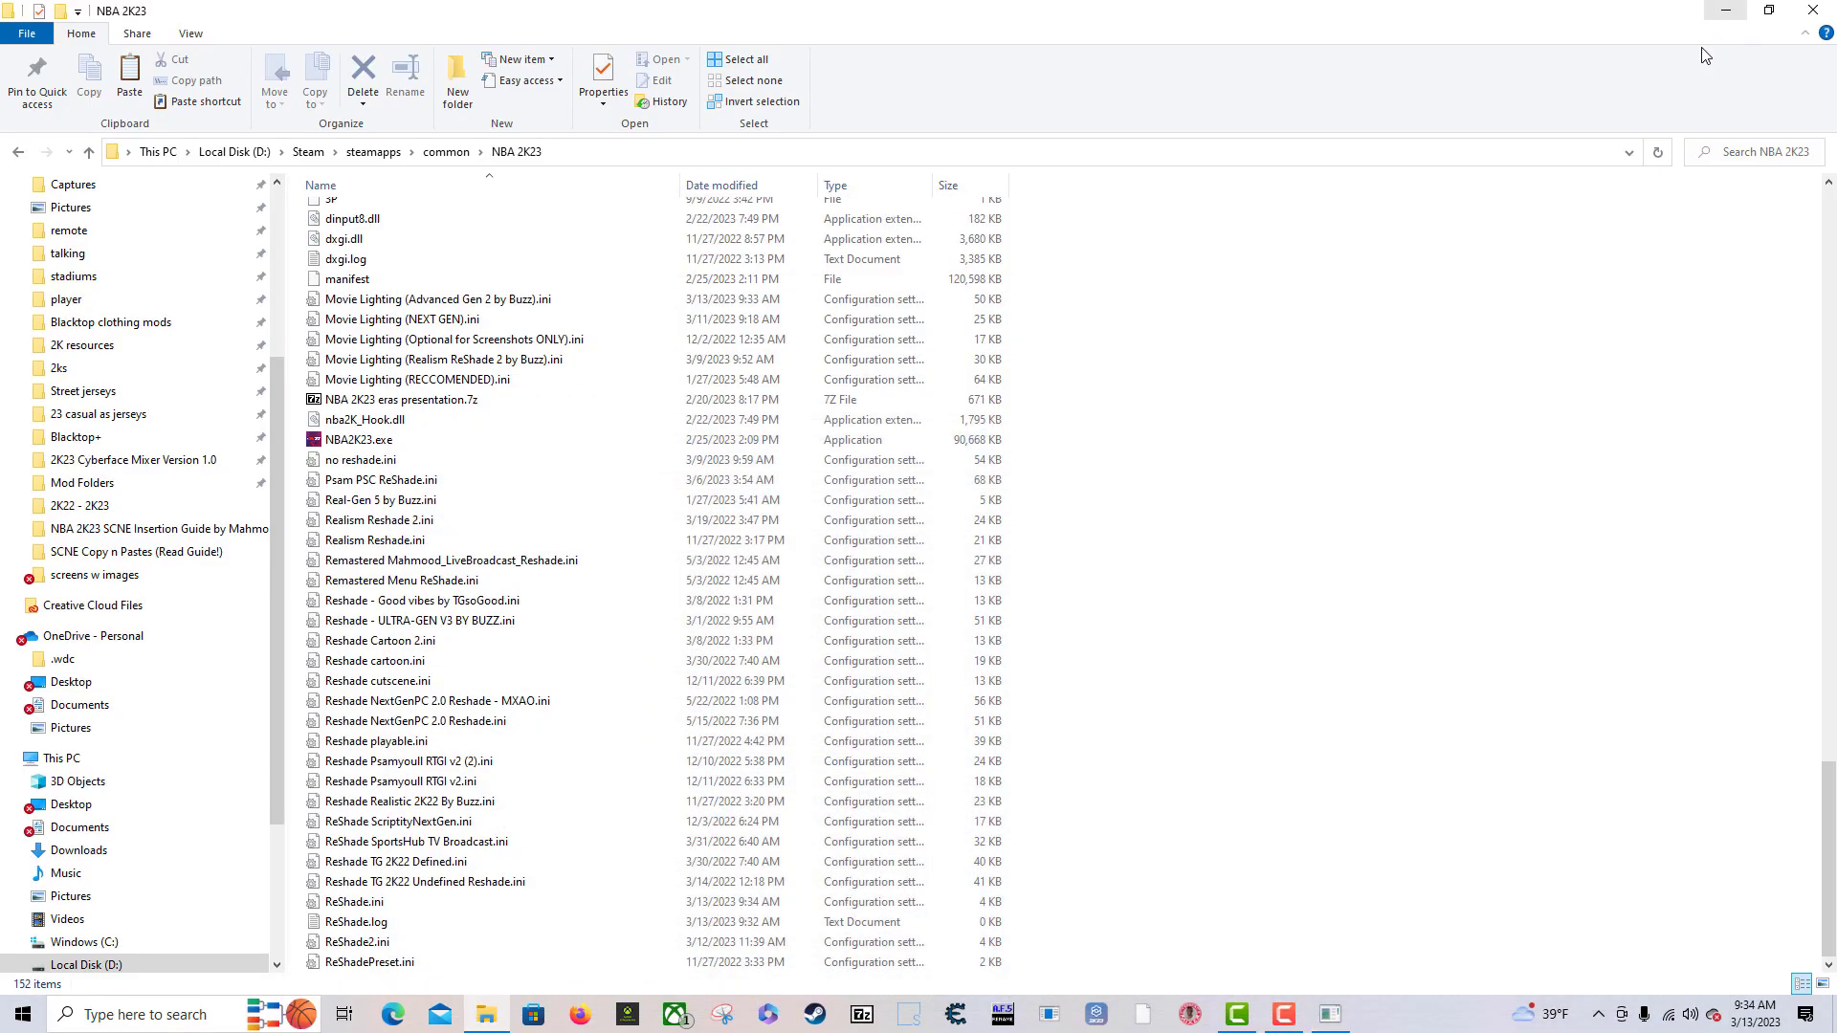
mouse_move(1237, 1014)
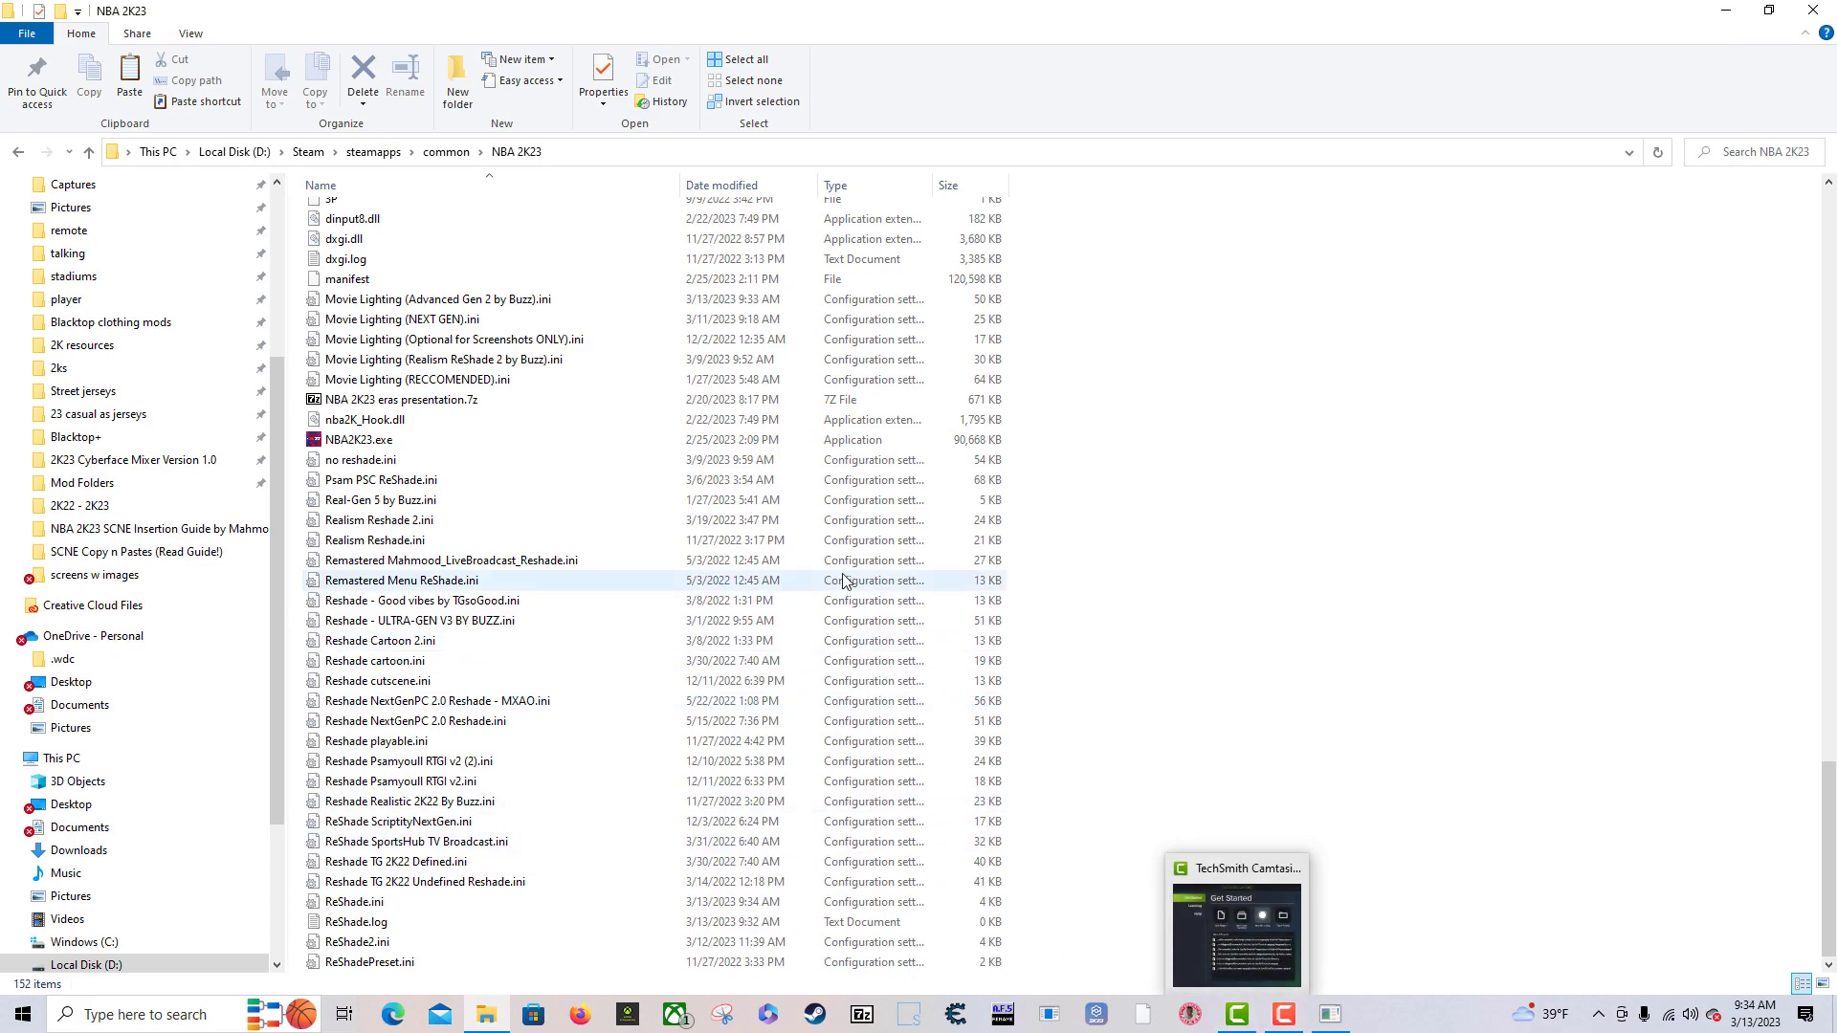
left_click_drag(1293, 471, 354, 823)
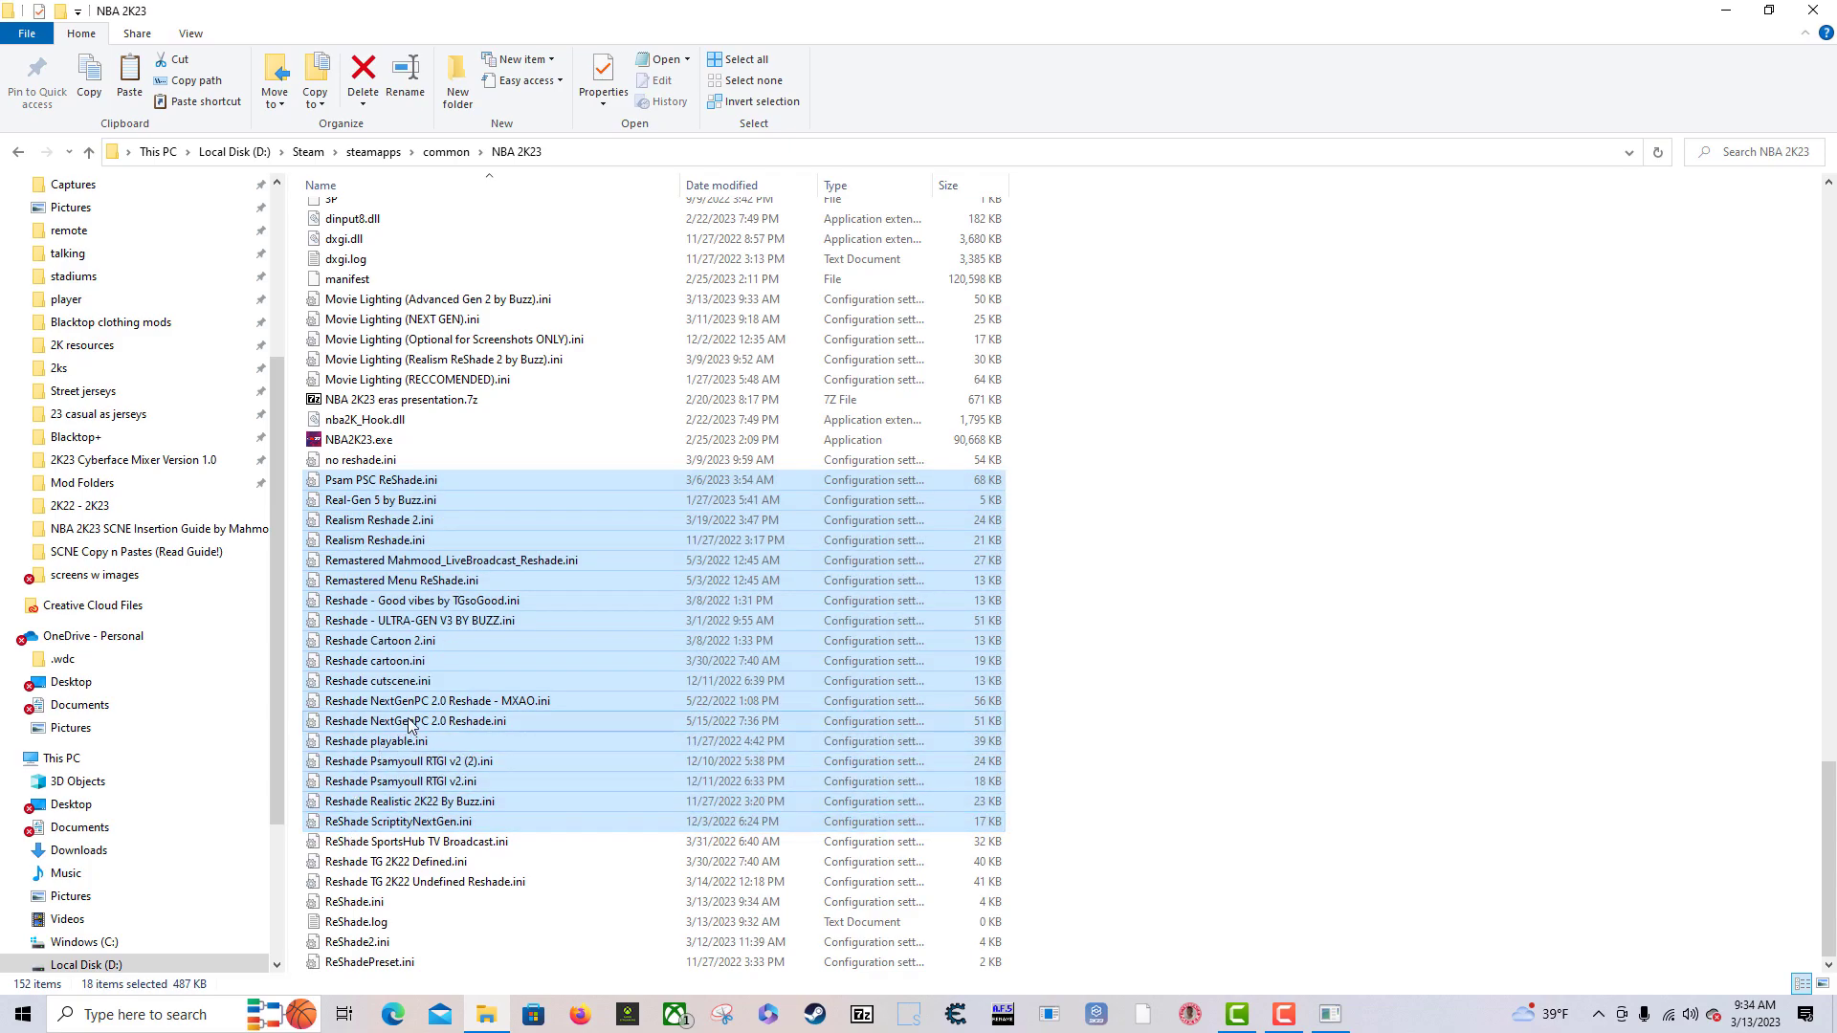